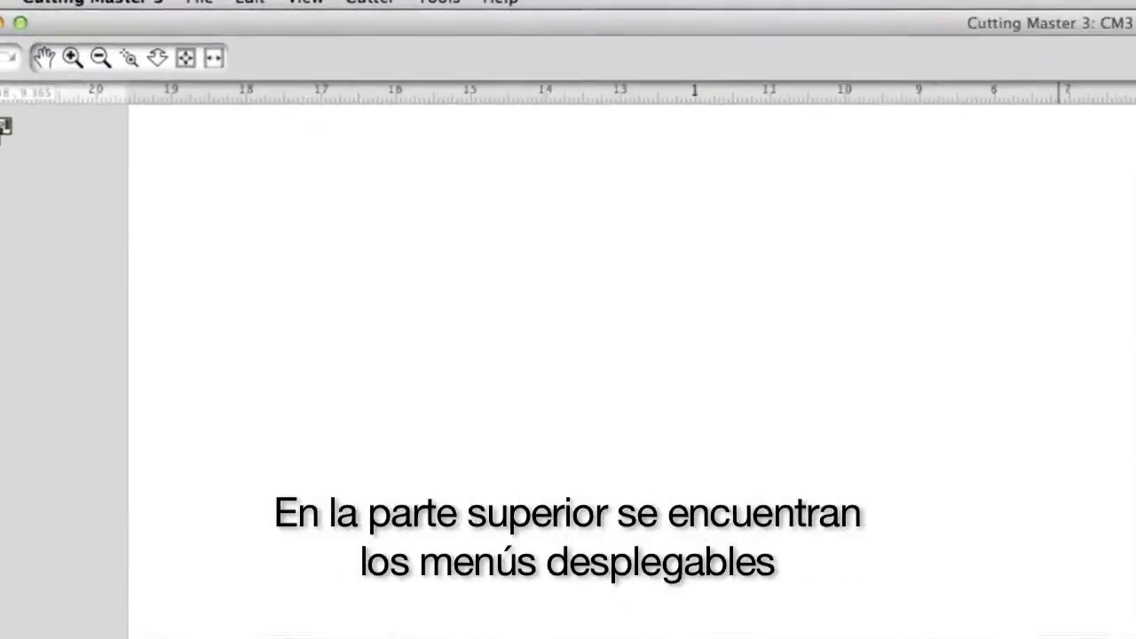
left_click(263, 5)
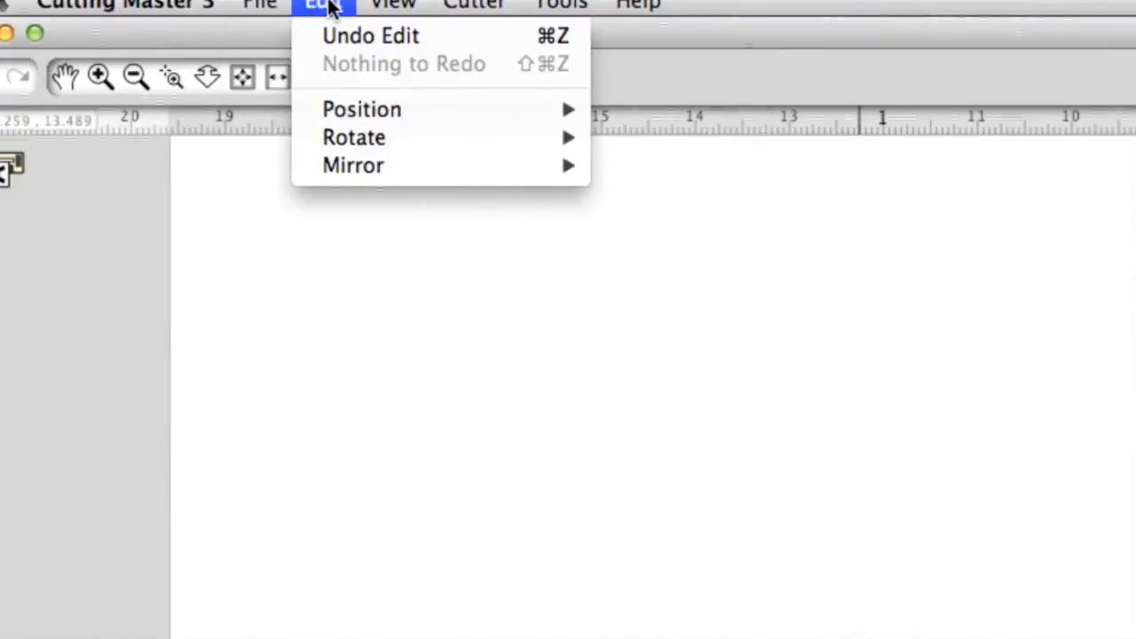
mouse_move(393, 4)
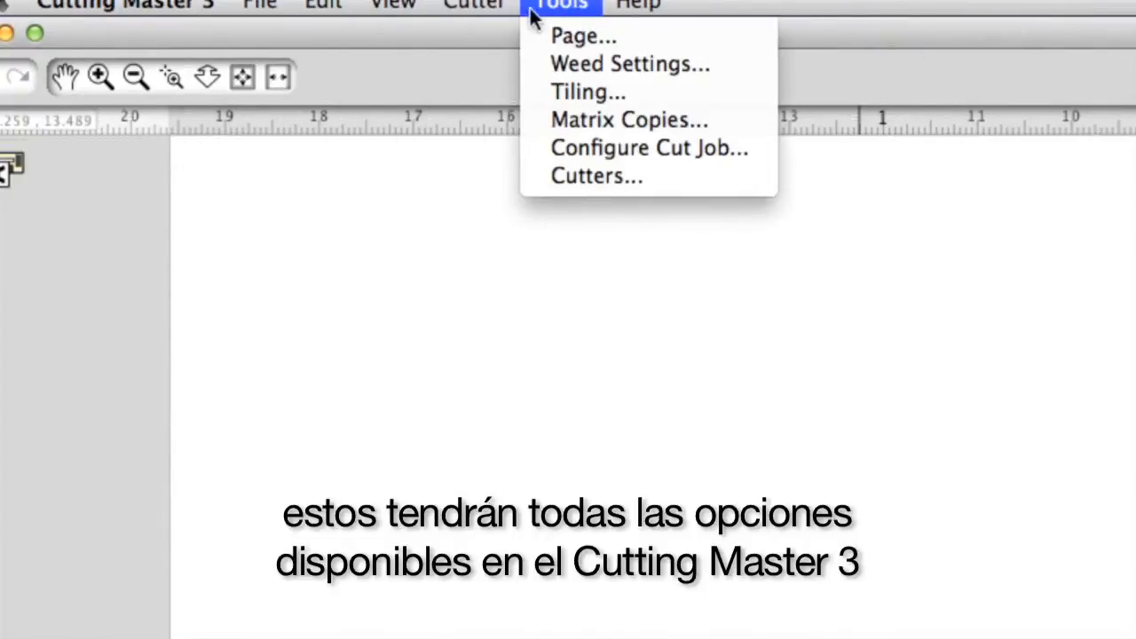
mouse_move(460, 11)
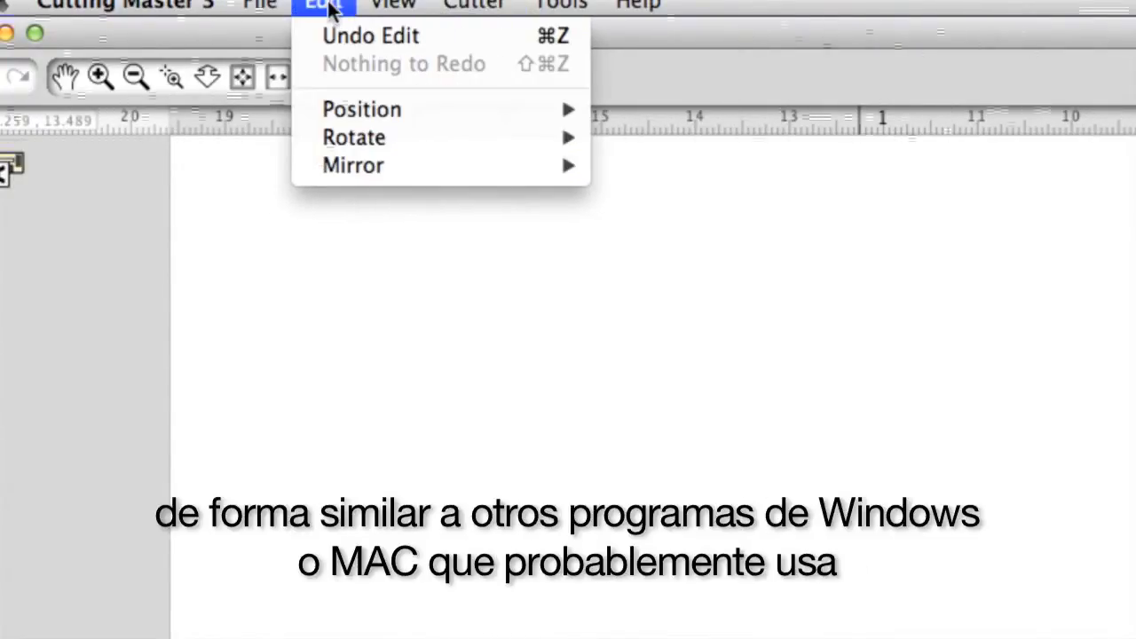
mouse_move(259, 6)
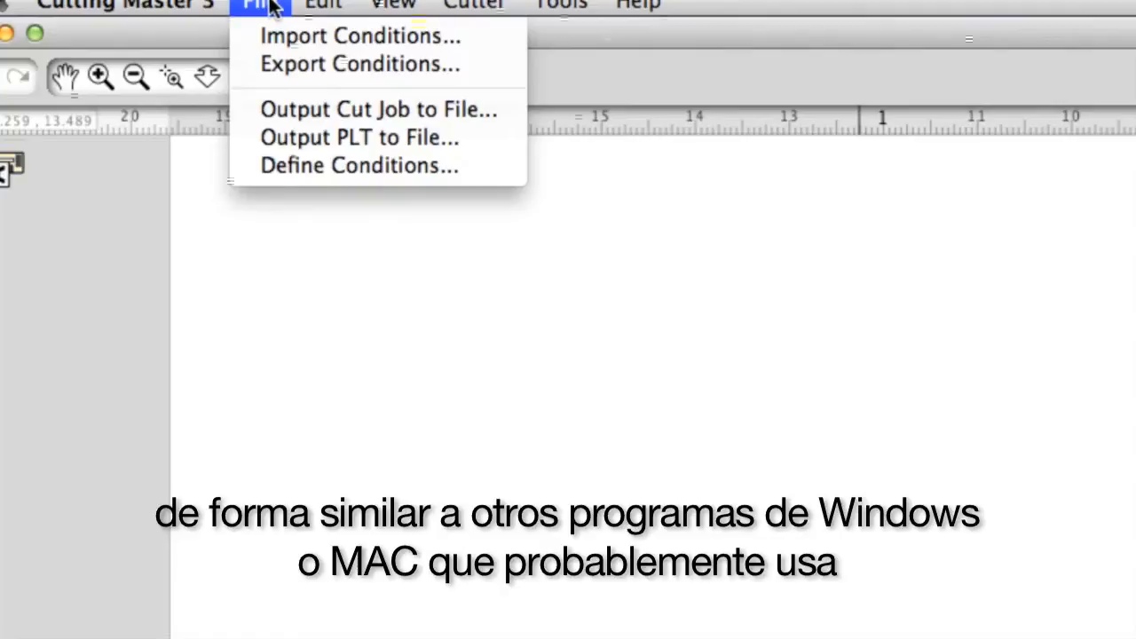
mouse_move(307, 7)
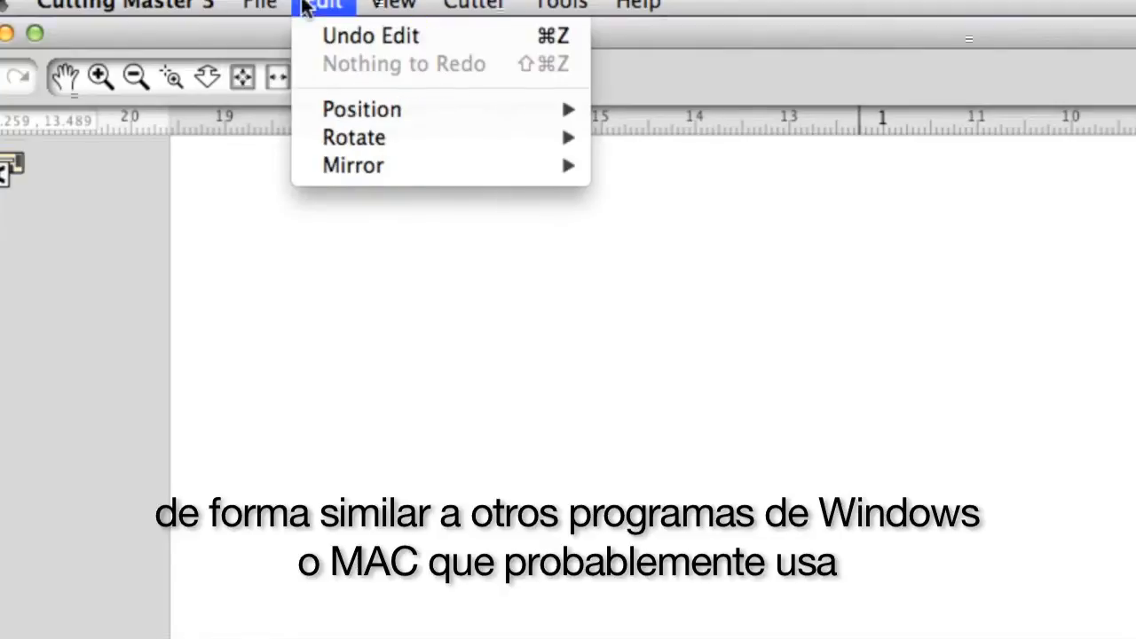
left_click(777, 395)
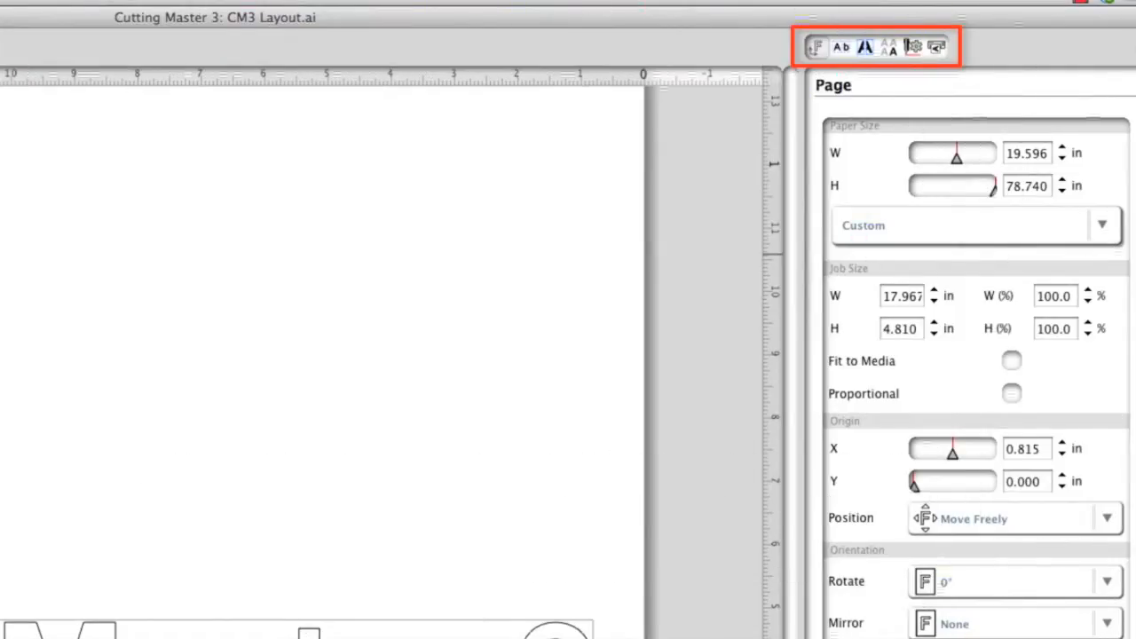
Look through the Weed Settings, Tiling, Matrix Copies, Configure Cut Job and Cutters options, finishing on the Page options.
left_click(839, 49)
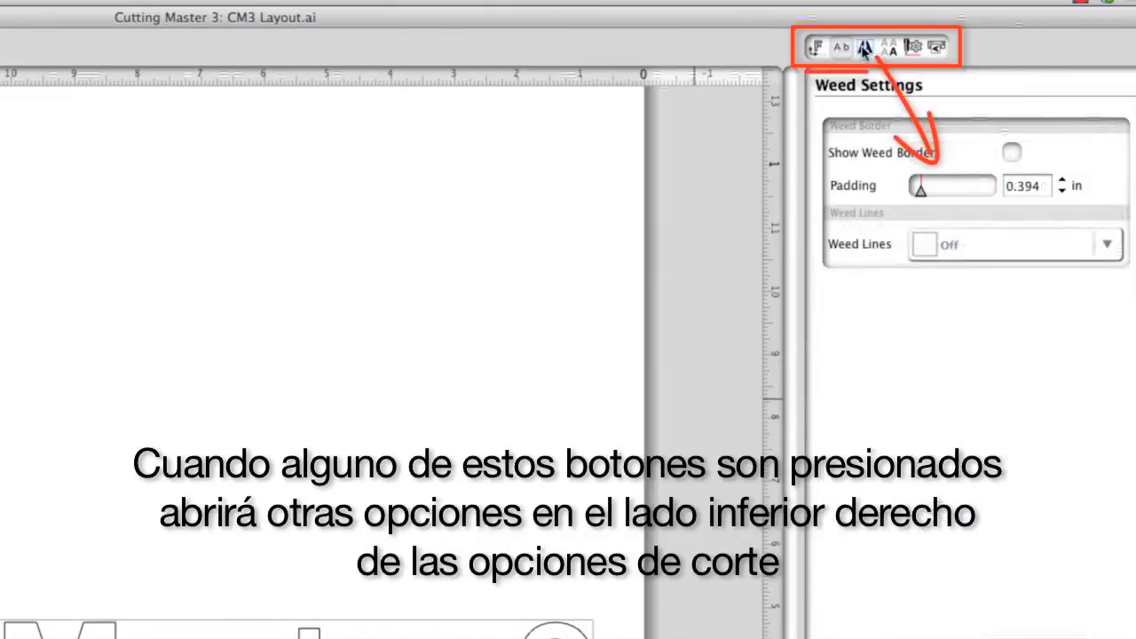
left_click(864, 46)
left_click(889, 47)
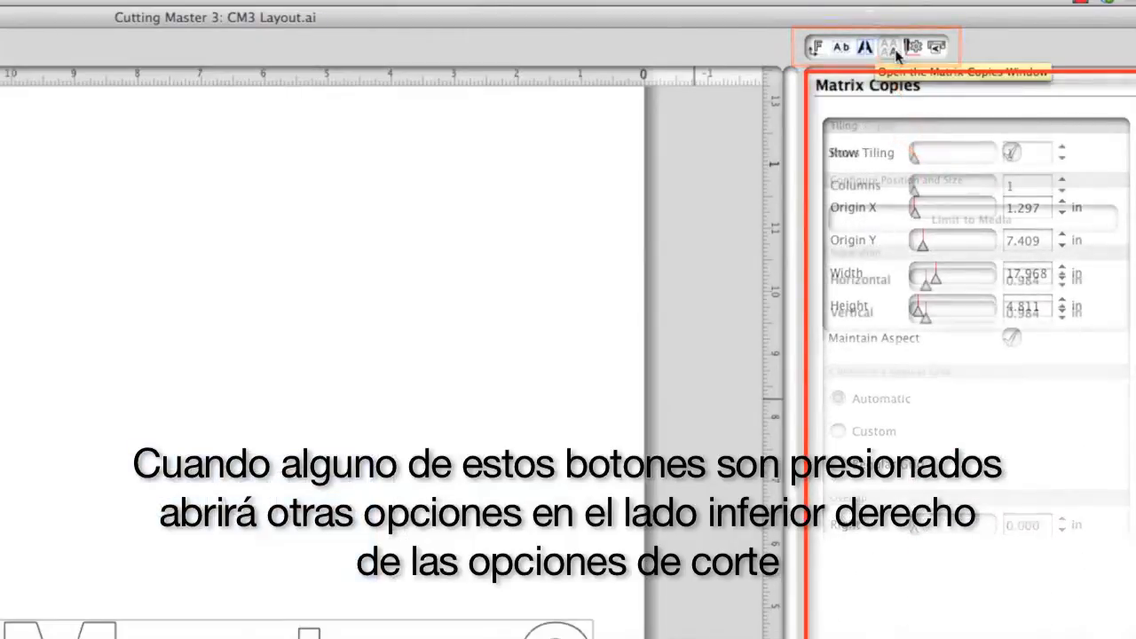
left_click(915, 51)
left_click(934, 47)
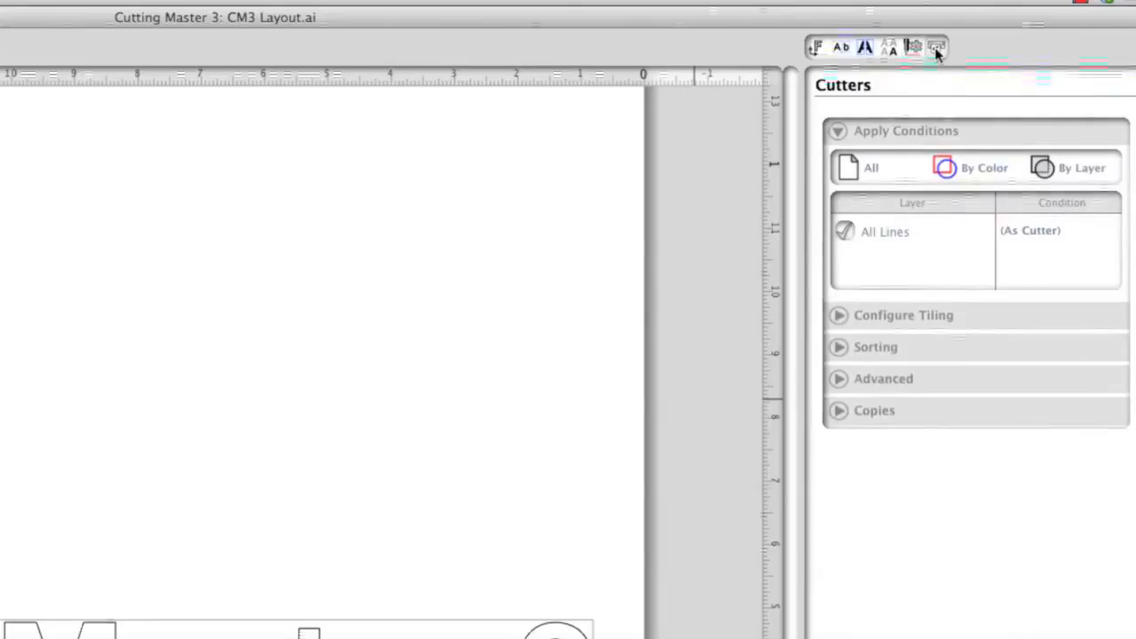
left_click(911, 49)
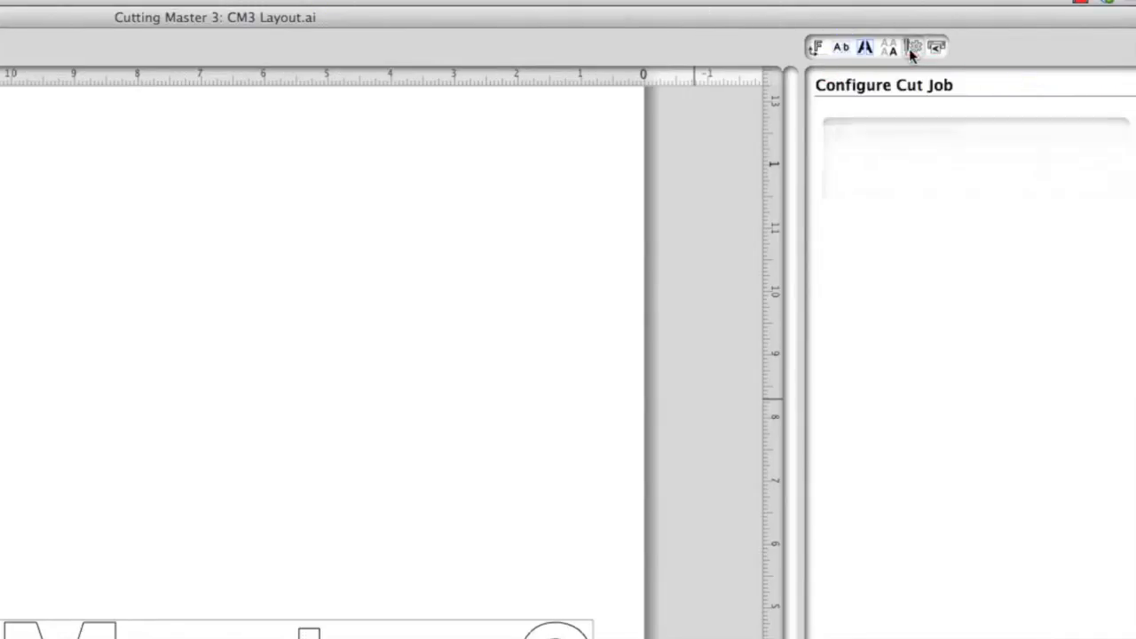
left_click(844, 50)
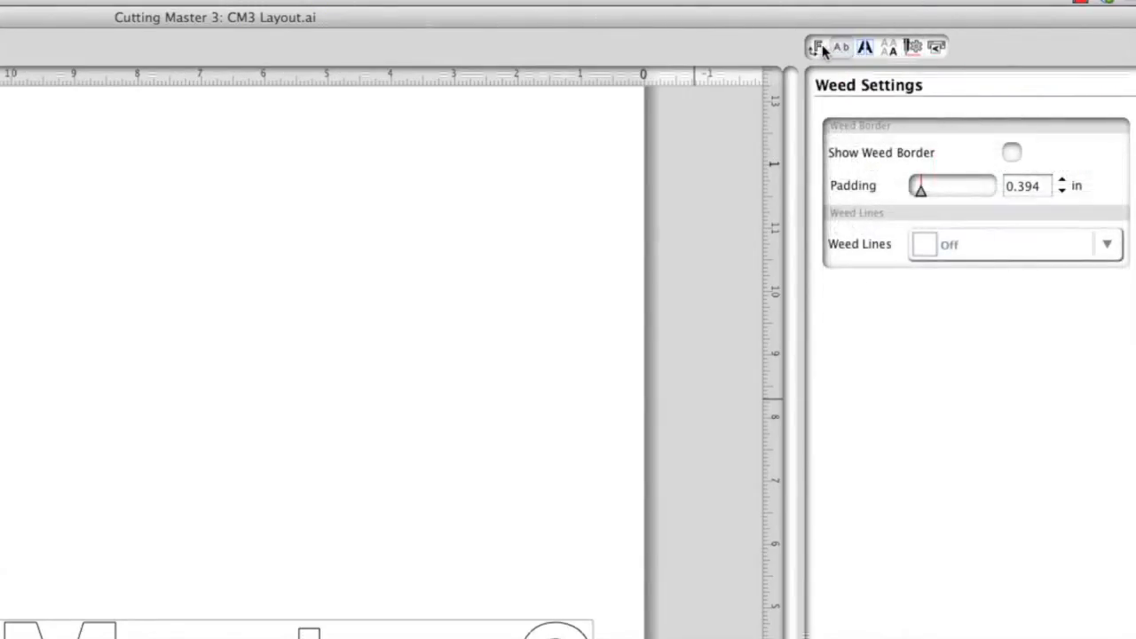
left_click(817, 48)
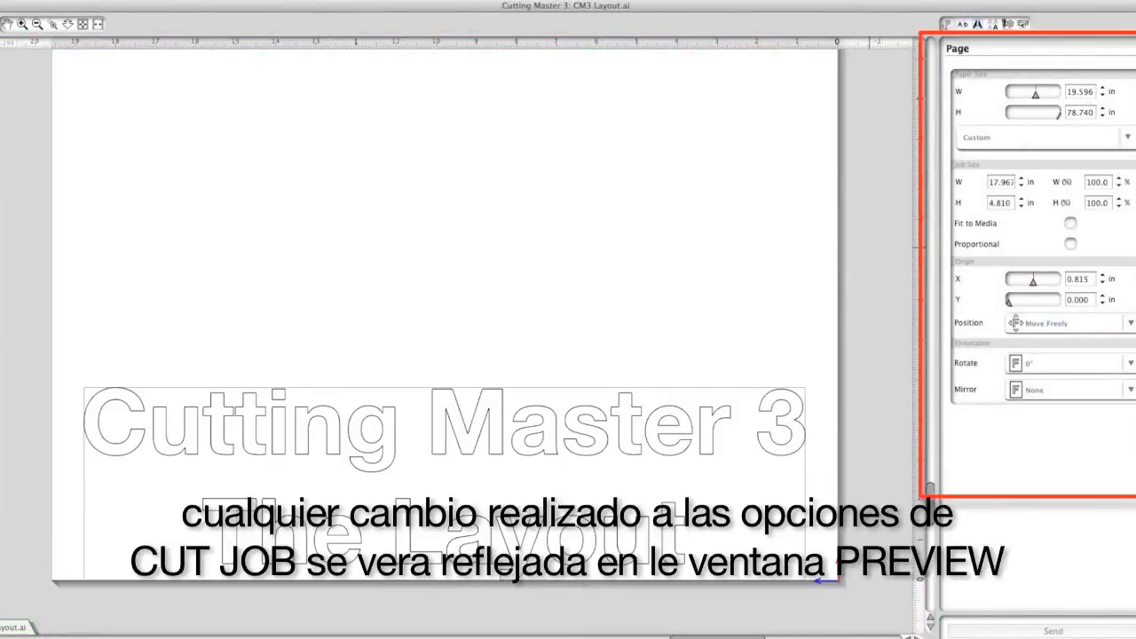
Increase the paper width to about 22.6 in and send the cut job to the cutter.
left_click_drag(1037, 98, 1040, 96)
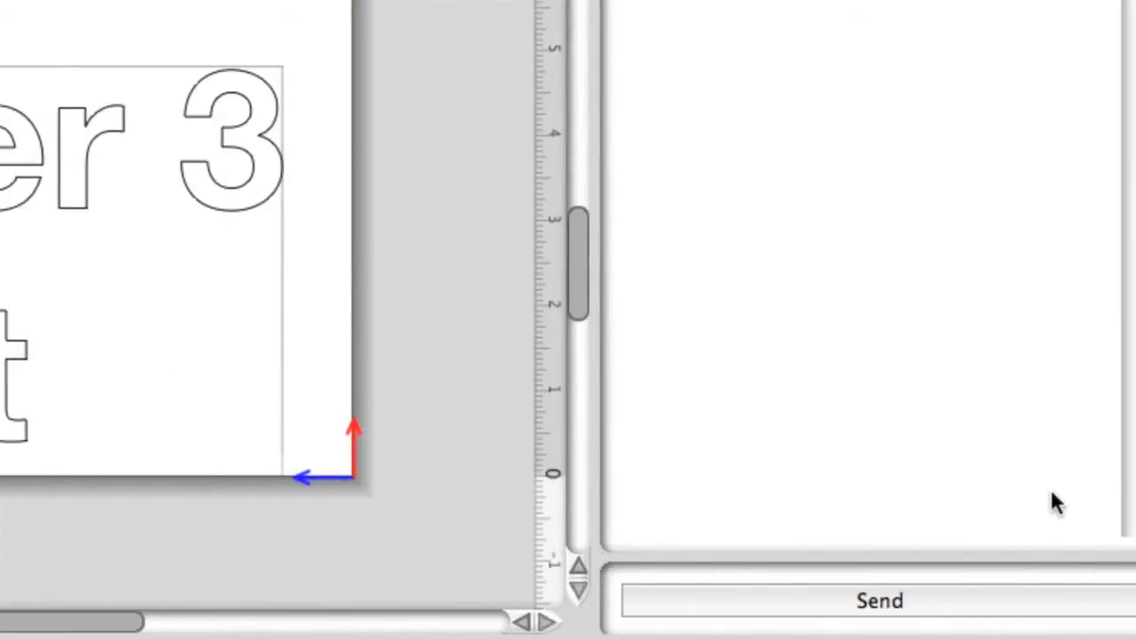
left_click(919, 606)
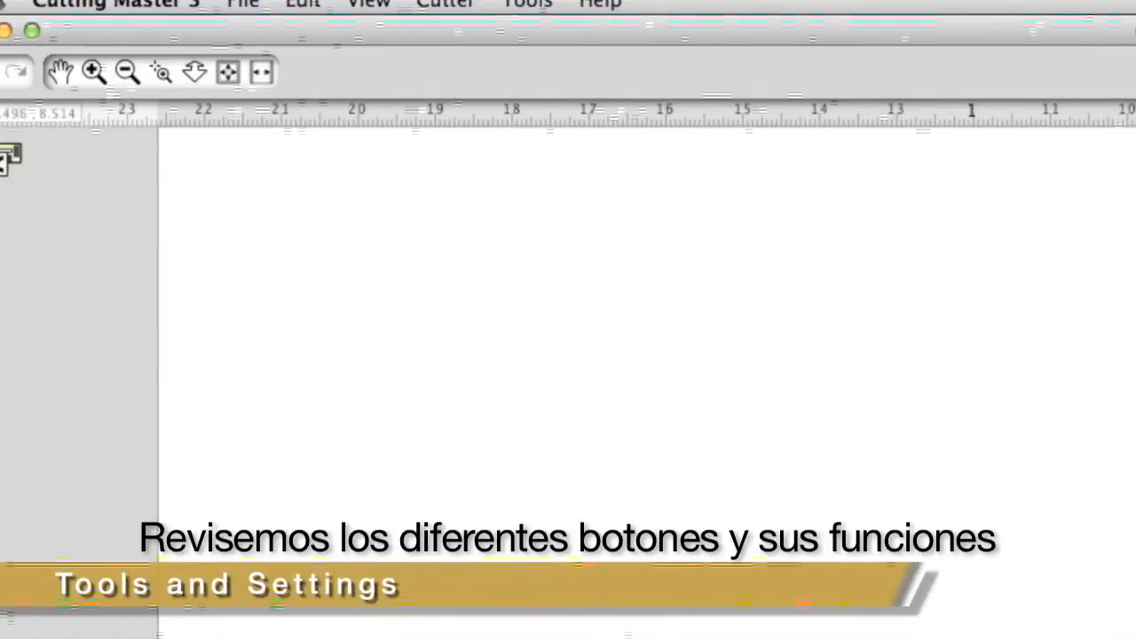
Undo the last change and redo it.
left_click(0, 71)
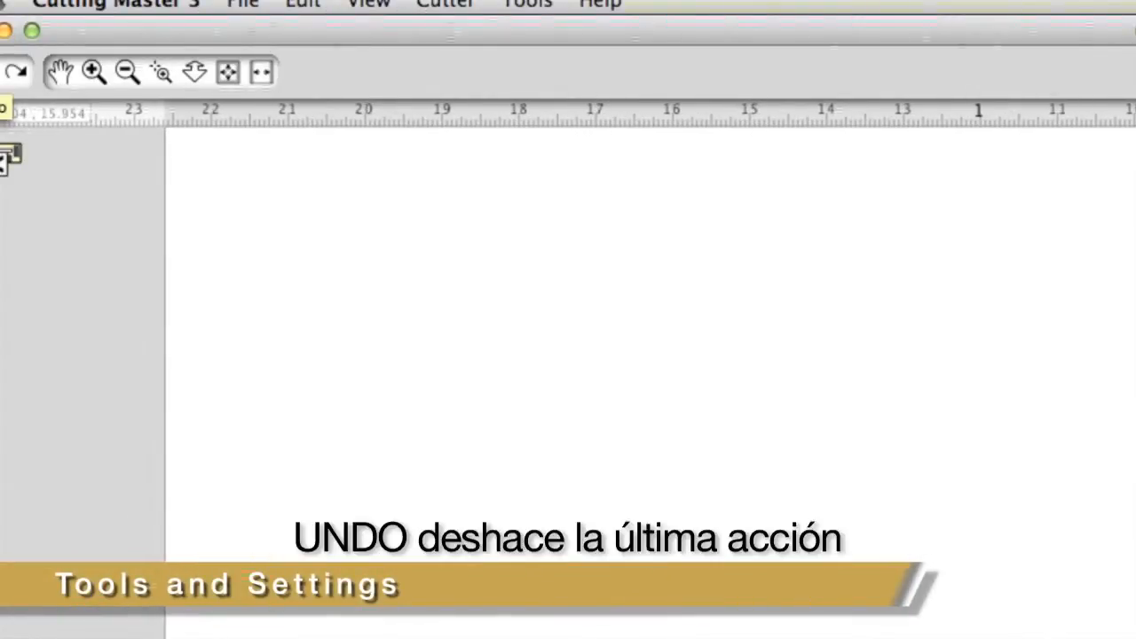
left_click(12, 67)
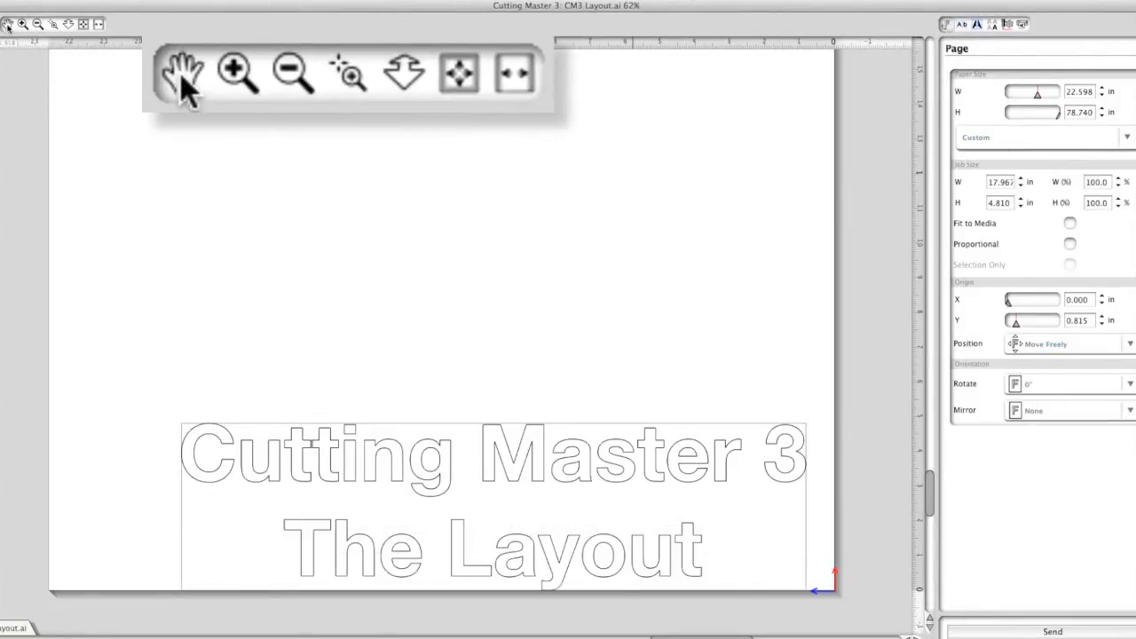
Pan the preview slightly sideways with the Hand tool, and zoom in one level and back out.
left_click(8, 28)
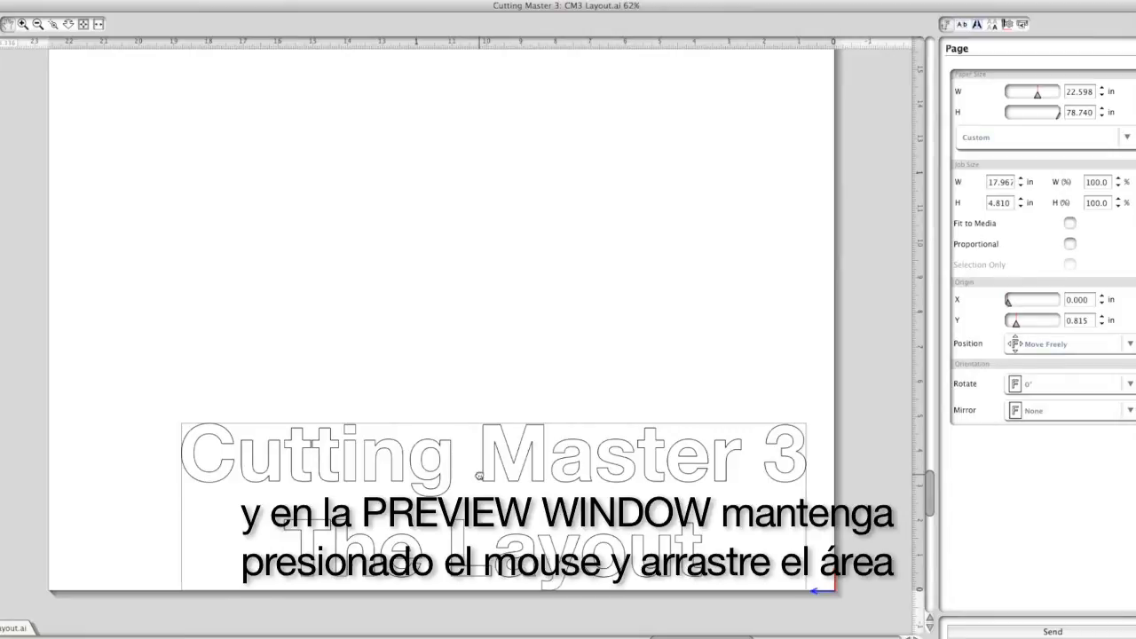
mouse_move(479, 477)
left_mouse_down()
mouse_move(452, 380)
mouse_move(452, 332)
mouse_move(529, 332)
mouse_move(540, 385)
mouse_move(477, 411)
mouse_move(413, 401)
mouse_move(393, 346)
mouse_move(482, 436)
mouse_move(490, 476)
left_mouse_up()
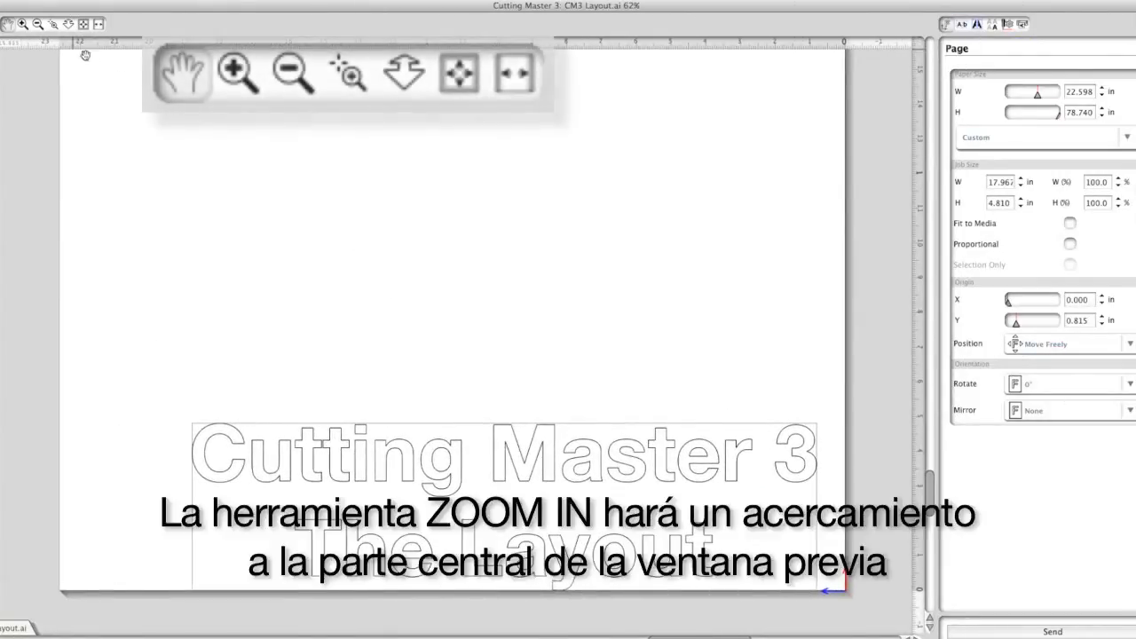
left_click(21, 25)
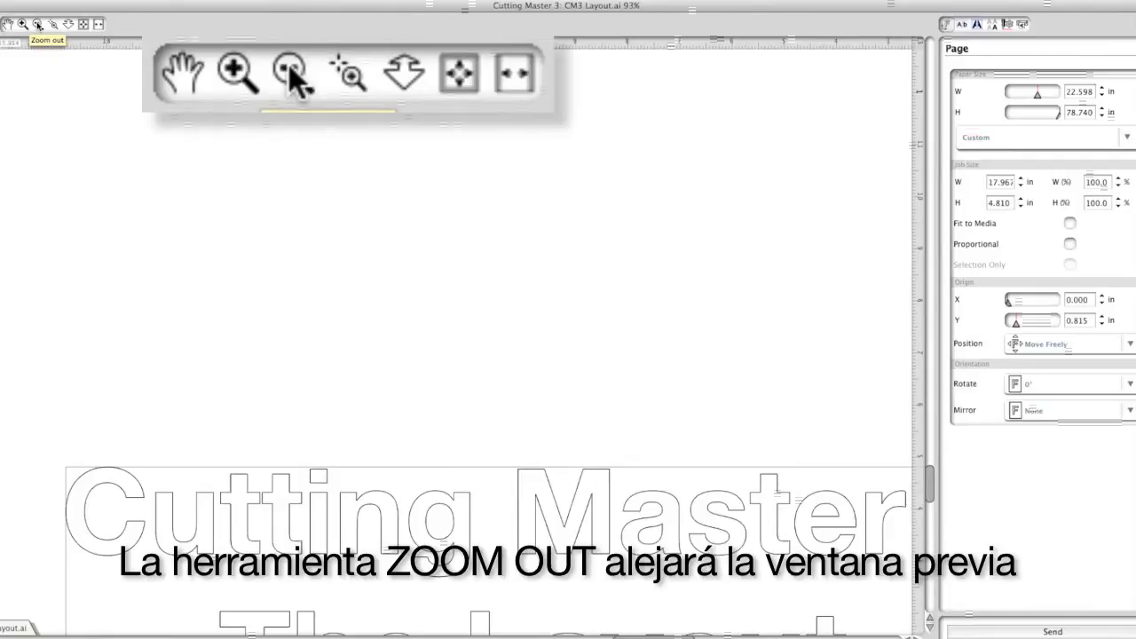
left_click(38, 25)
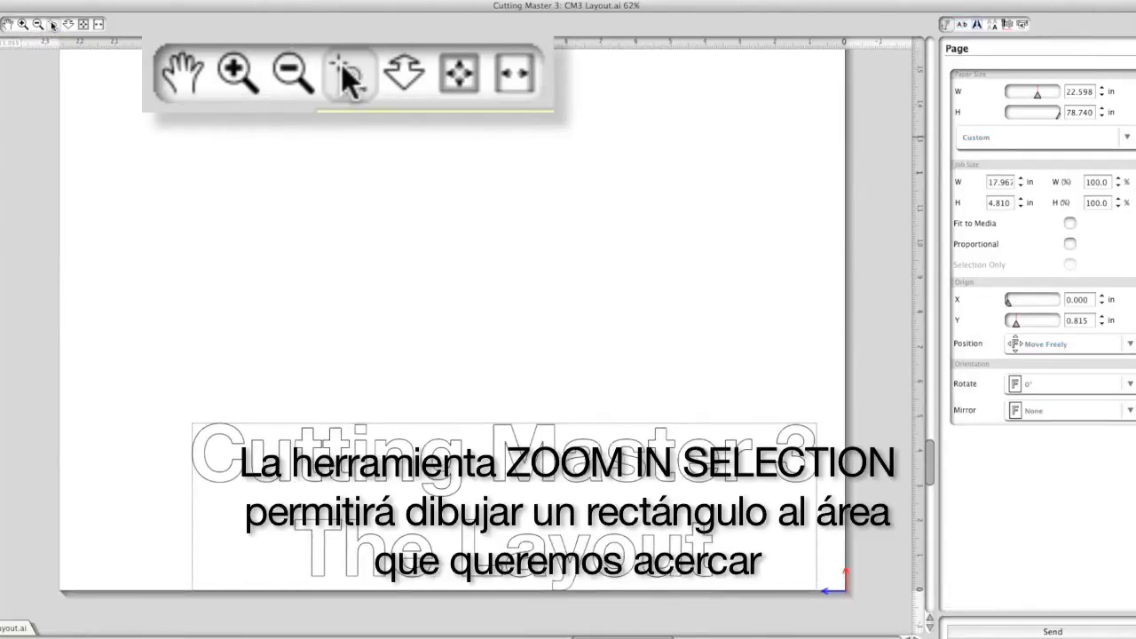
Magnify the letters in the middle of "Cutting" with Zoom In Selection and enlarge them further with the Zoom Slider.
left_click(53, 24)
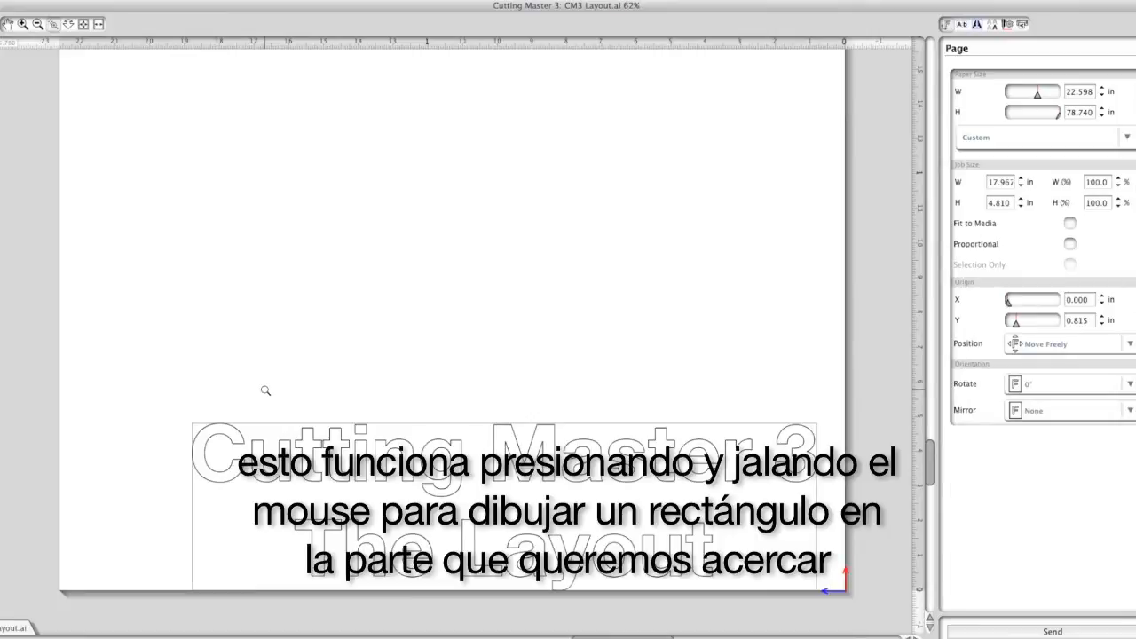
left_click_drag(395, 497, 423, 503)
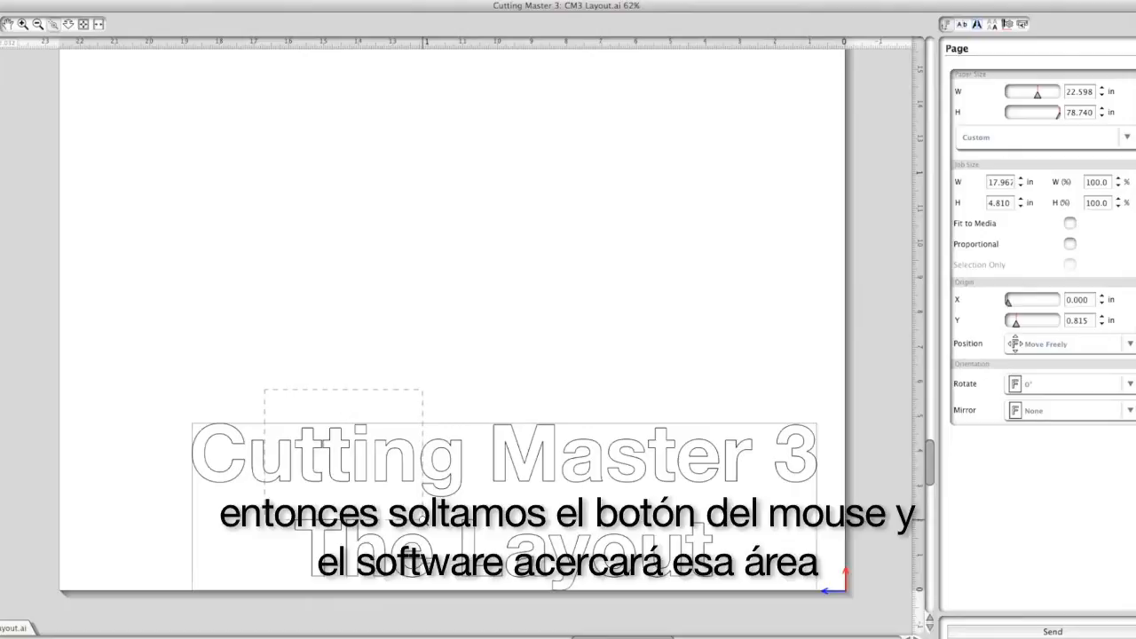
left_click_drag(423, 503, 422, 519)
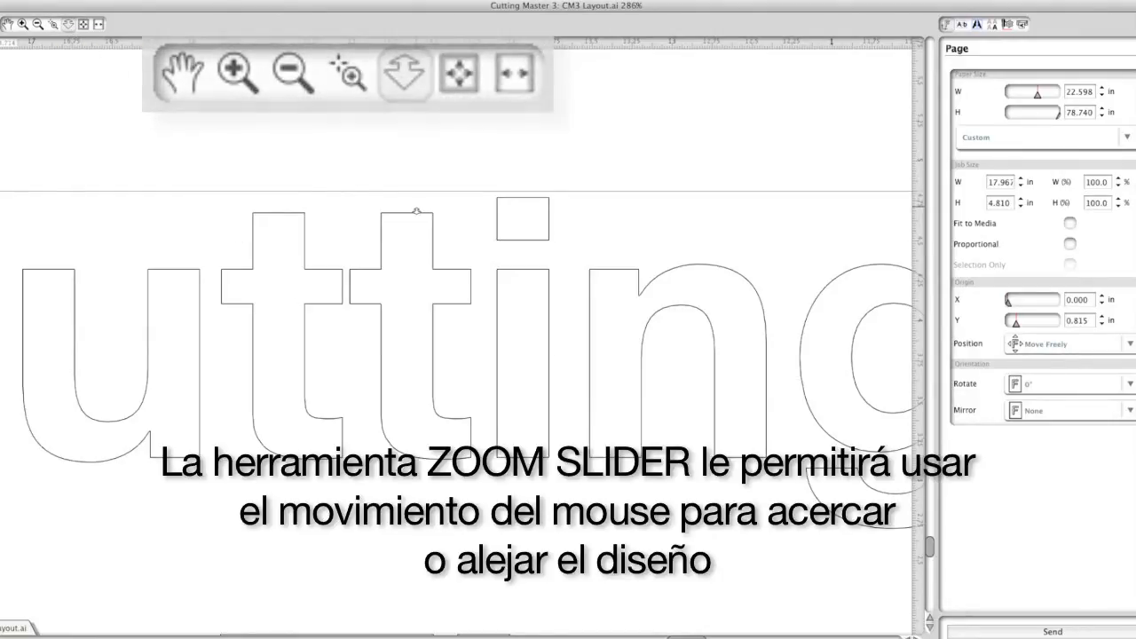
left_click_drag(416, 212, 400, 320)
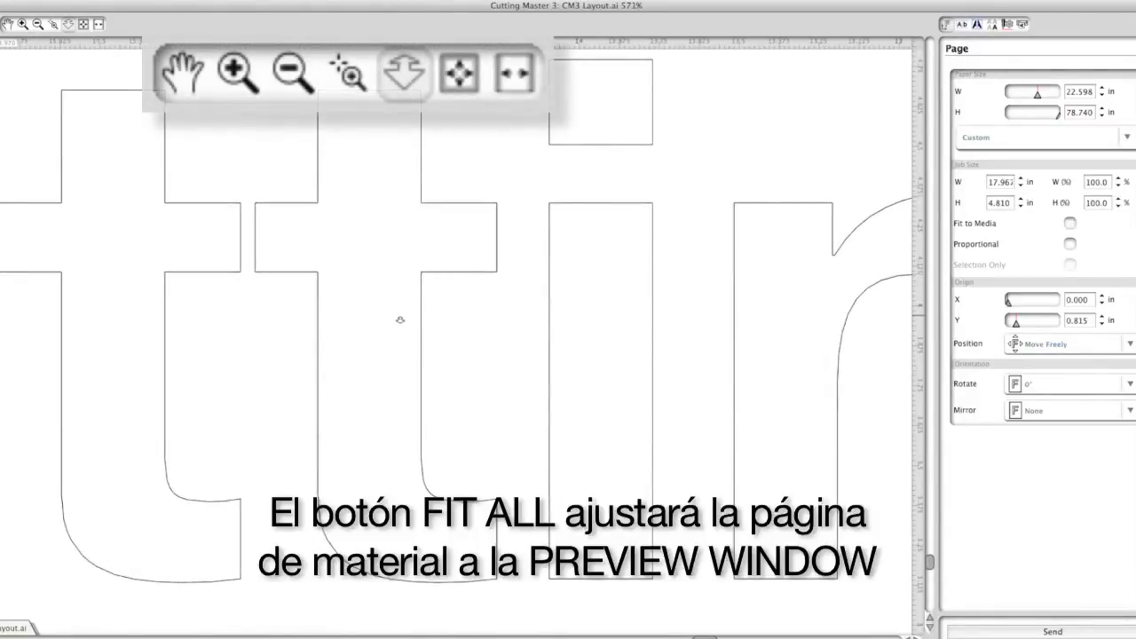
Fit the entire media page in the preview, and zoom it to the full page width.
left_click(89, 27)
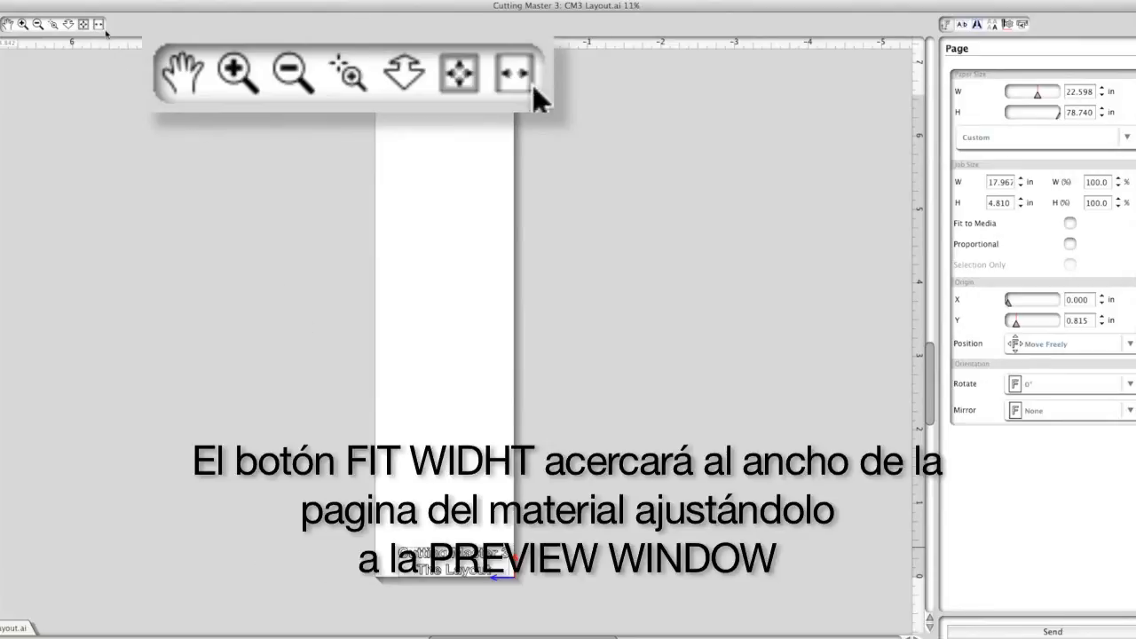
left_click(99, 25)
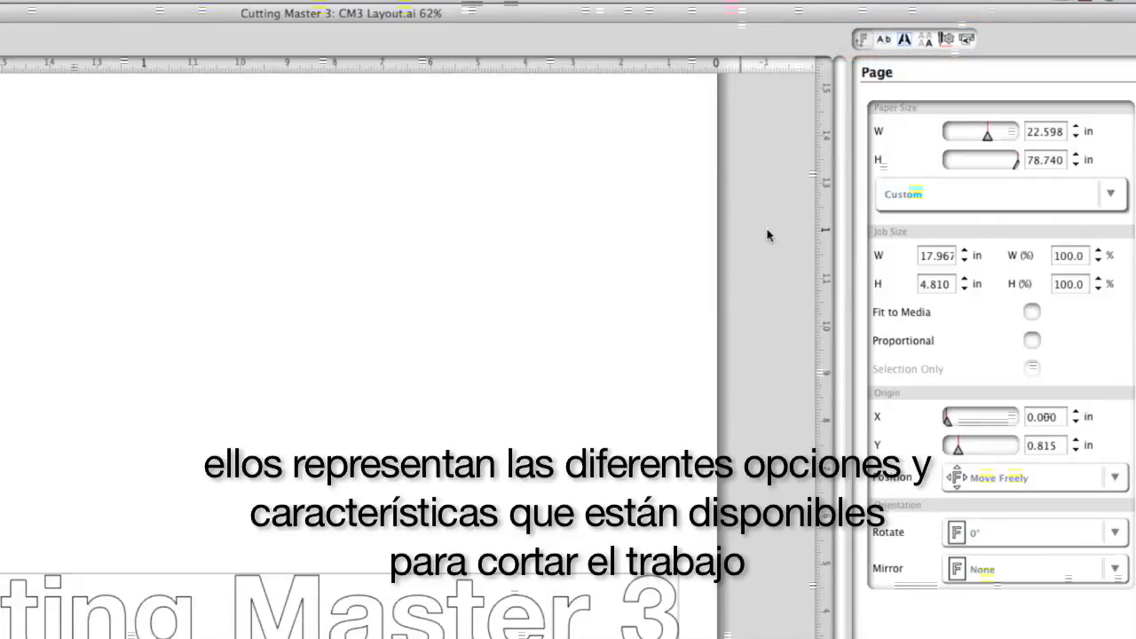
Go through the Weed Settings, Tiling, Matrix Copies, Configure Cut Job and Cutters settings again and return to Page.
left_click(903, 39)
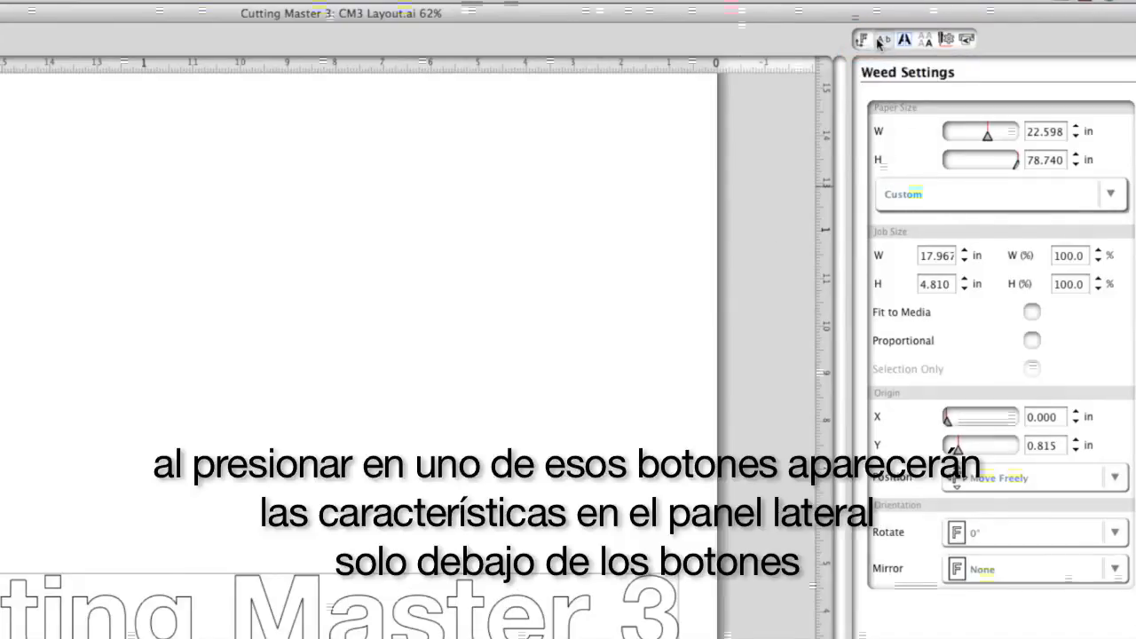
left_click(925, 39)
left_click(946, 39)
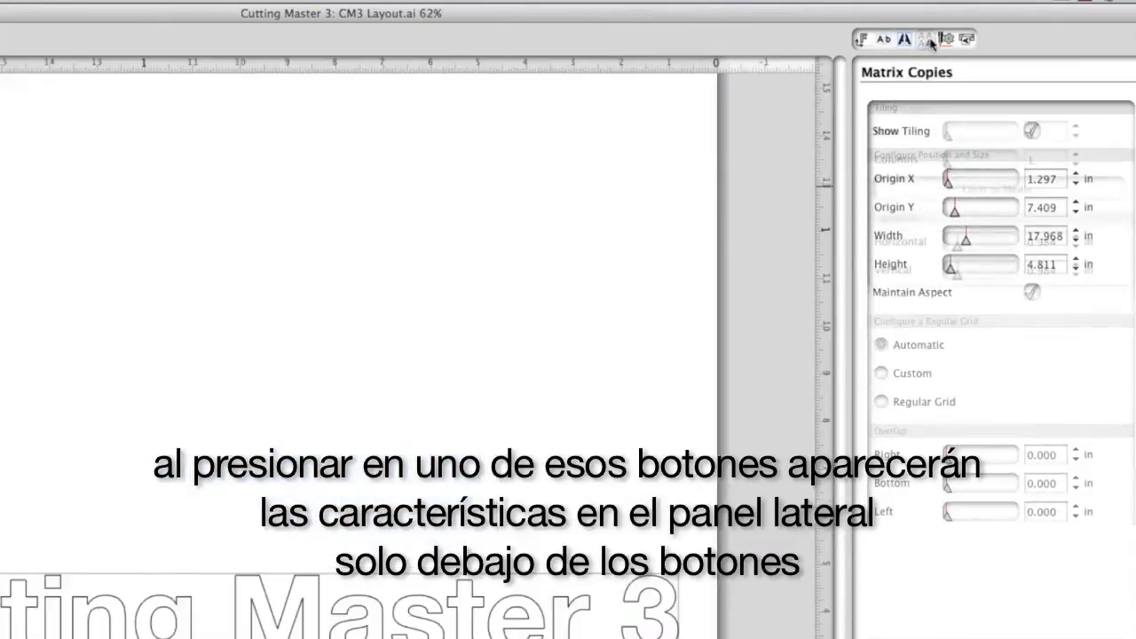
left_click(966, 39)
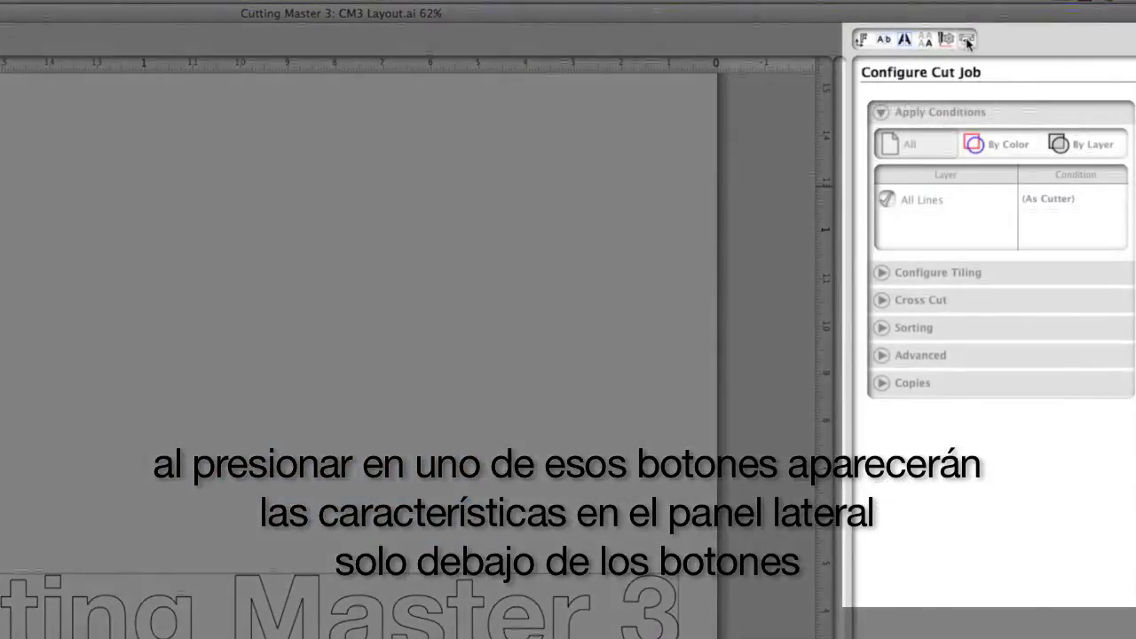
left_click(967, 39)
left_click(863, 40)
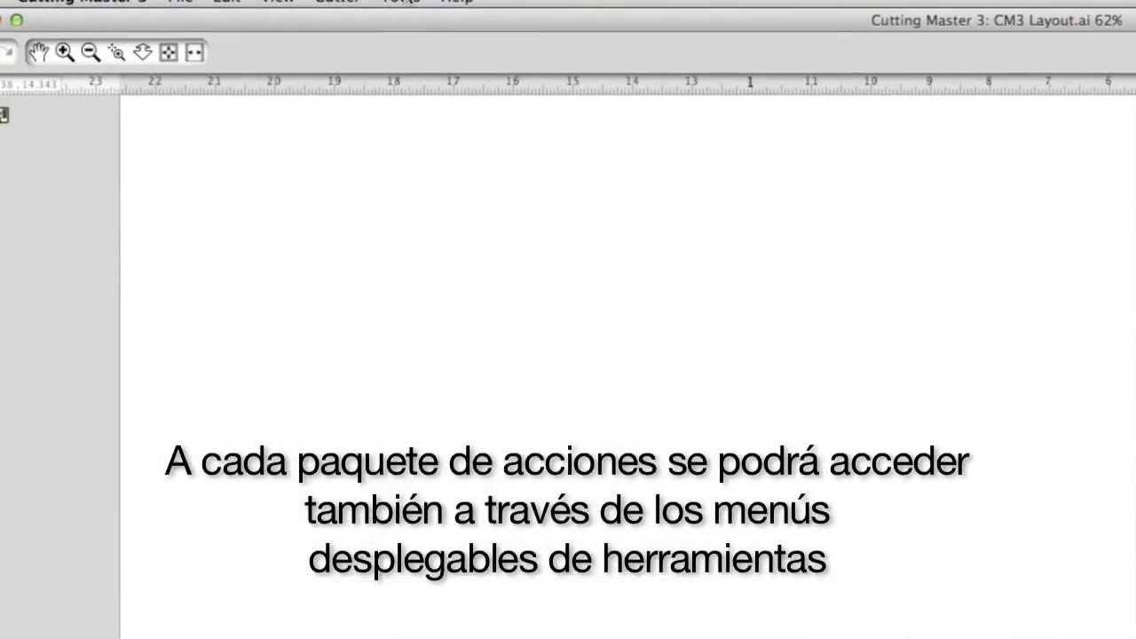
Show the Page options and examine the Weed Settings, Tiling and Matrix Copies options one after another.
left_click(401, 1)
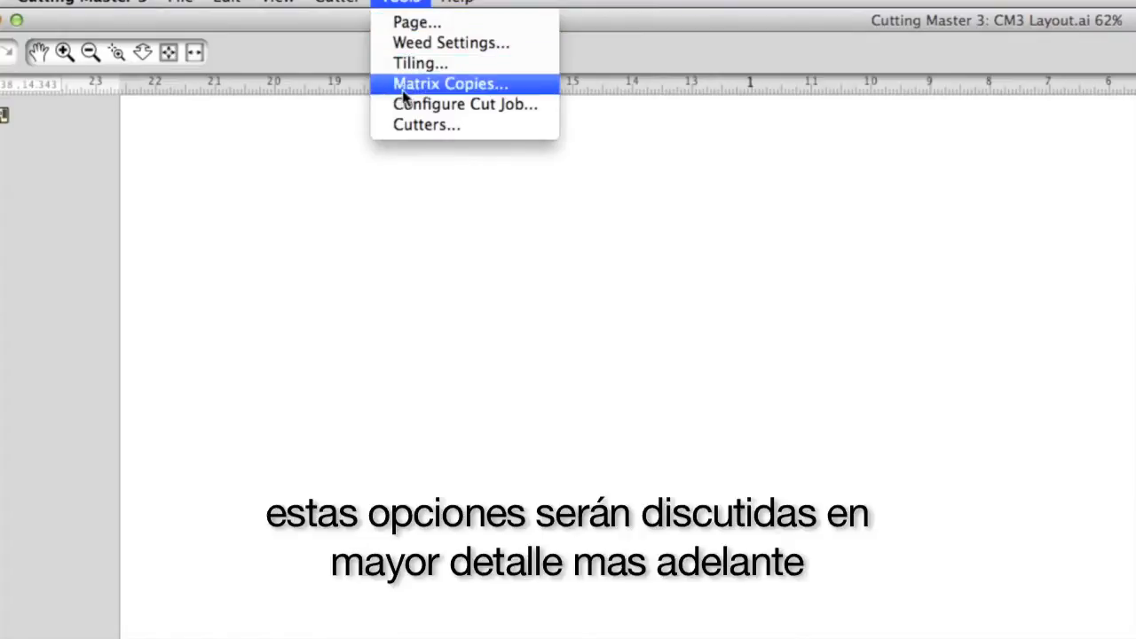
left_click(421, 24)
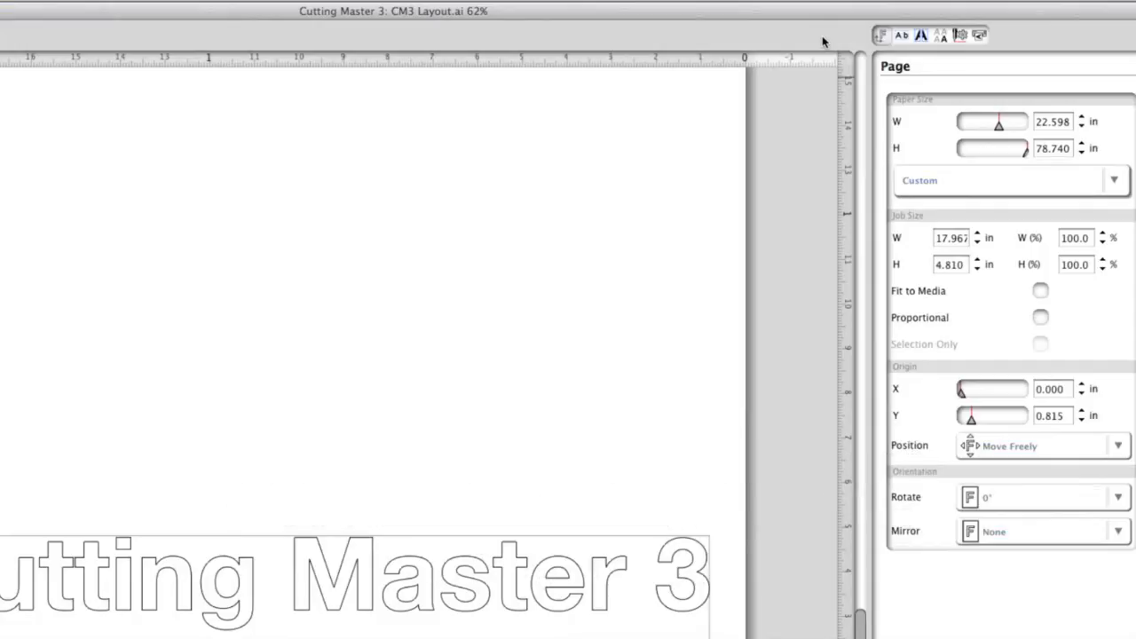
left_click(901, 35)
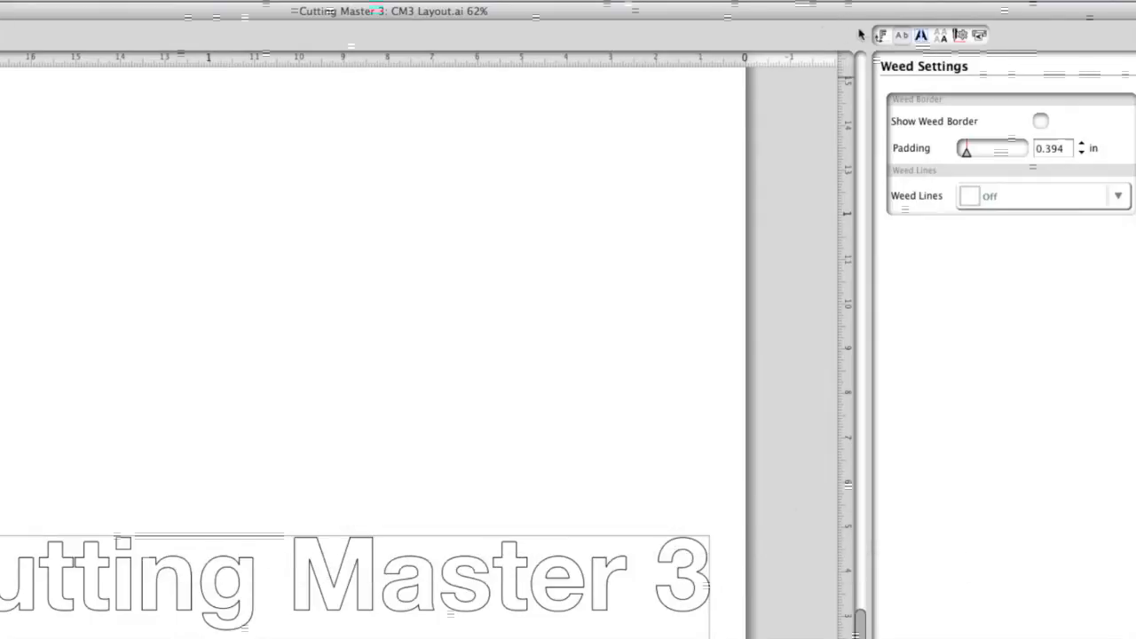
left_click(922, 35)
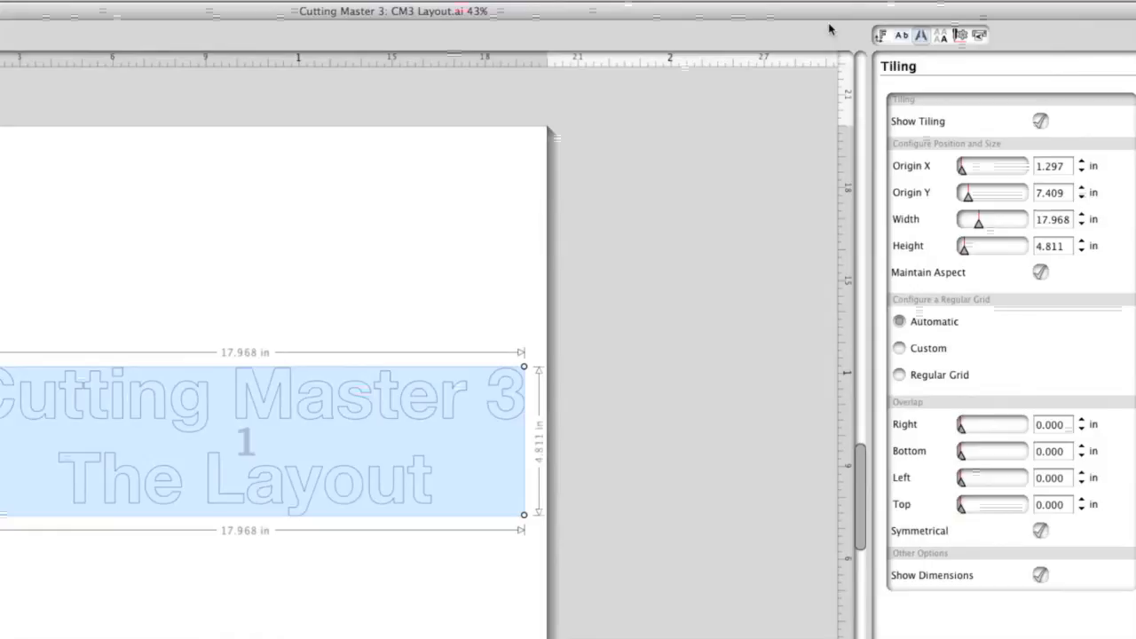
left_click(939, 36)
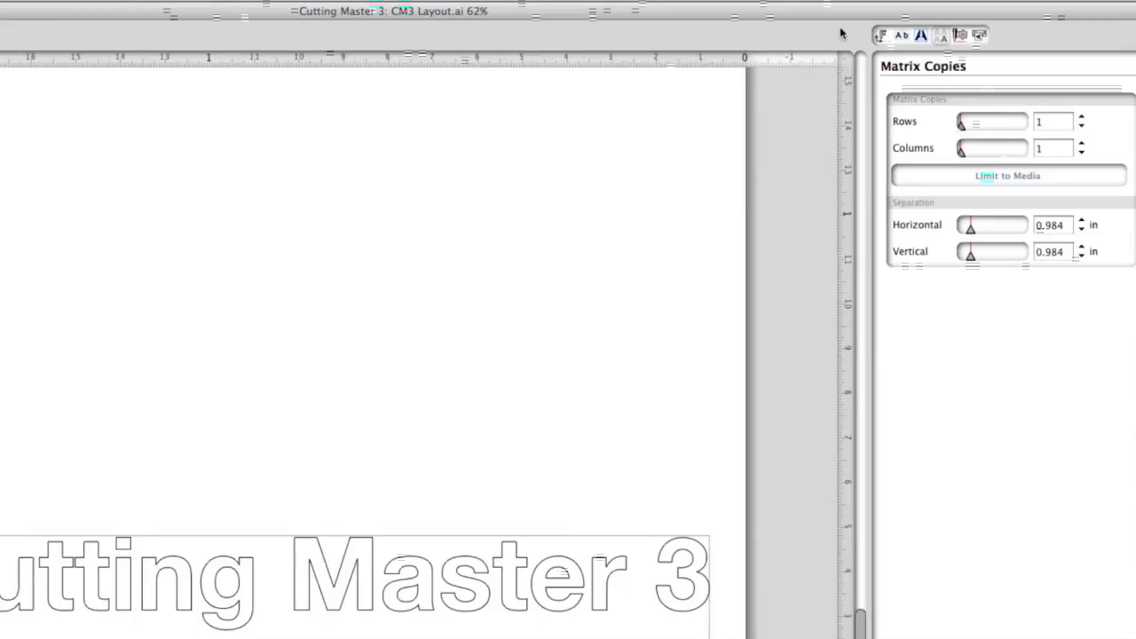
Examine the Configure Cut Job options and the Cutters settings, and return to the Page options.
left_click(960, 35)
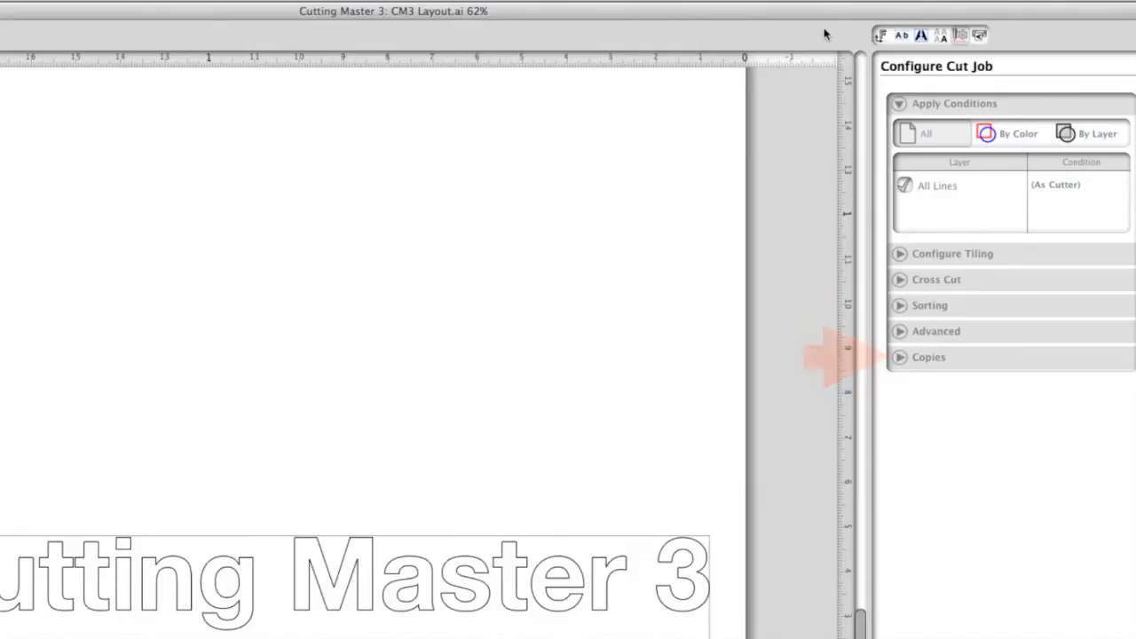
left_click(979, 36)
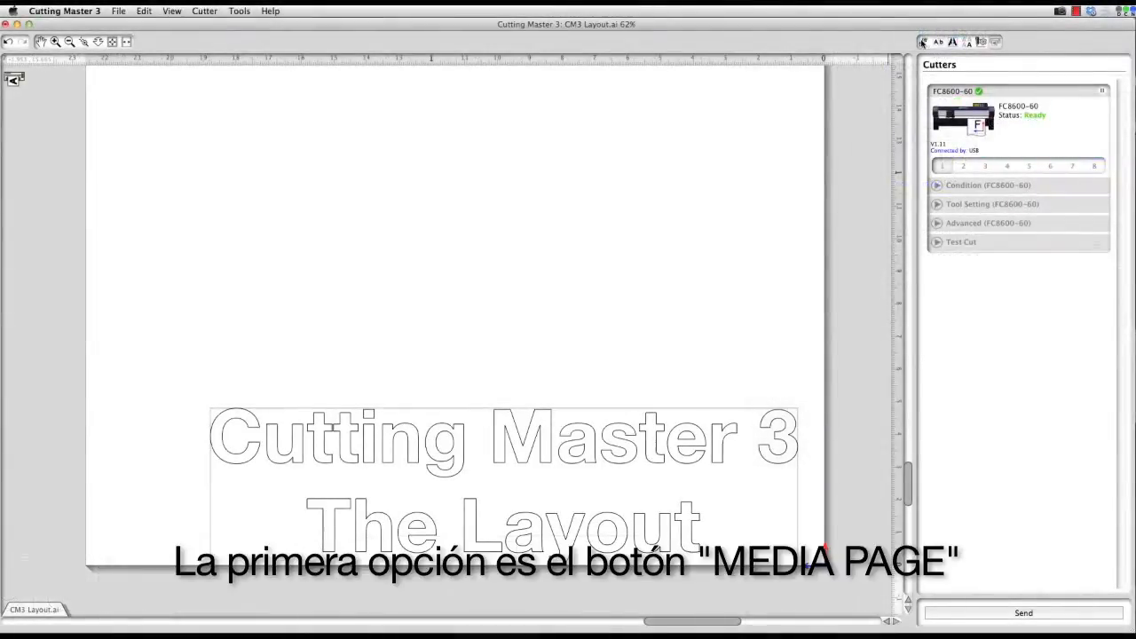
left_click(922, 42)
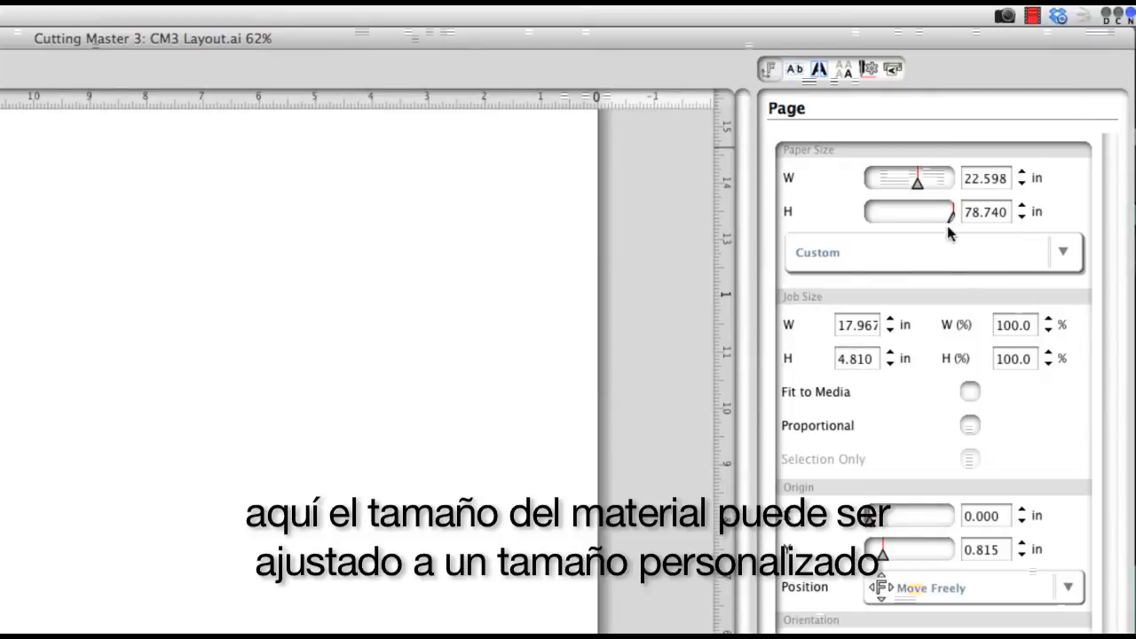
Adjust the paper width to about 23.4 in, and choose the predefined paper size Automatic (FC8600-60 (Poll Size)).
left_click_drag(919, 183, 920, 189)
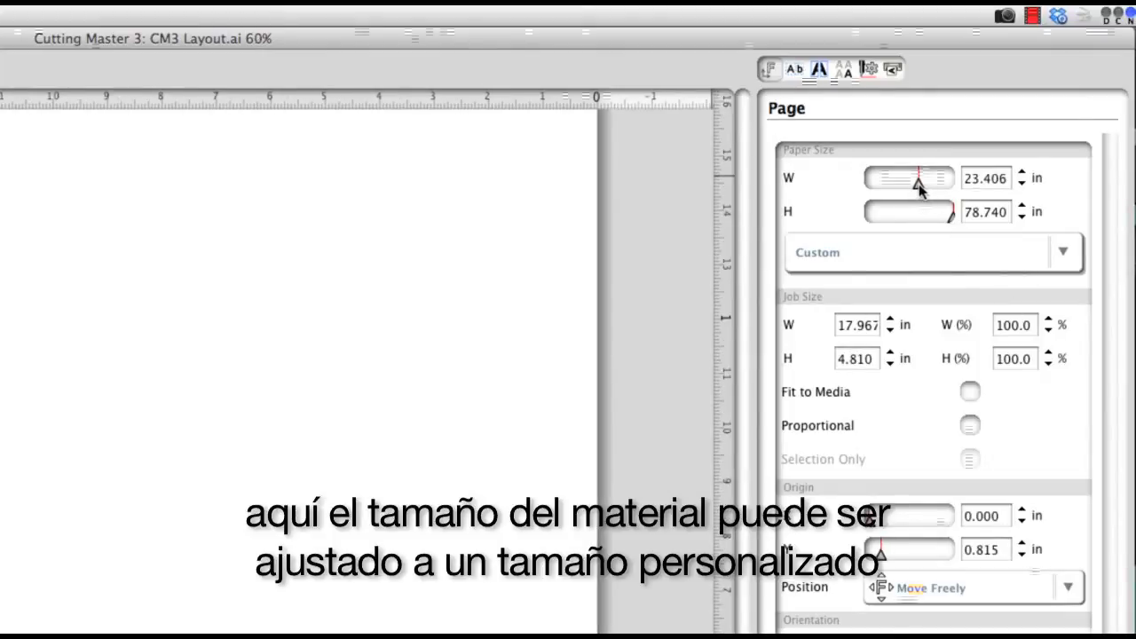
left_click(1060, 249)
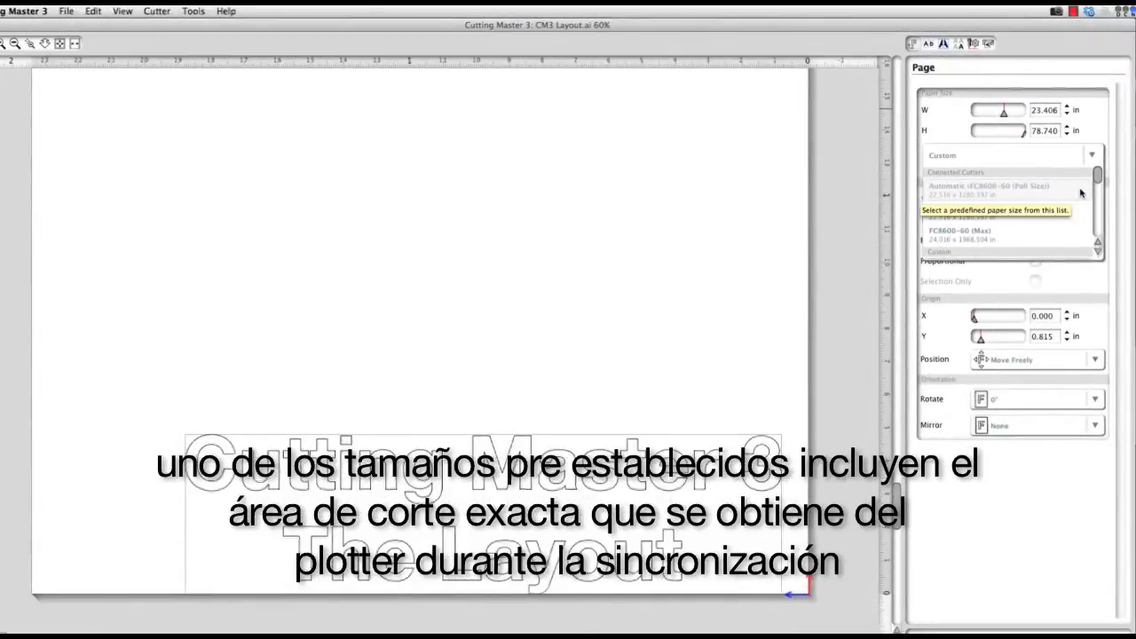
left_click(1081, 188)
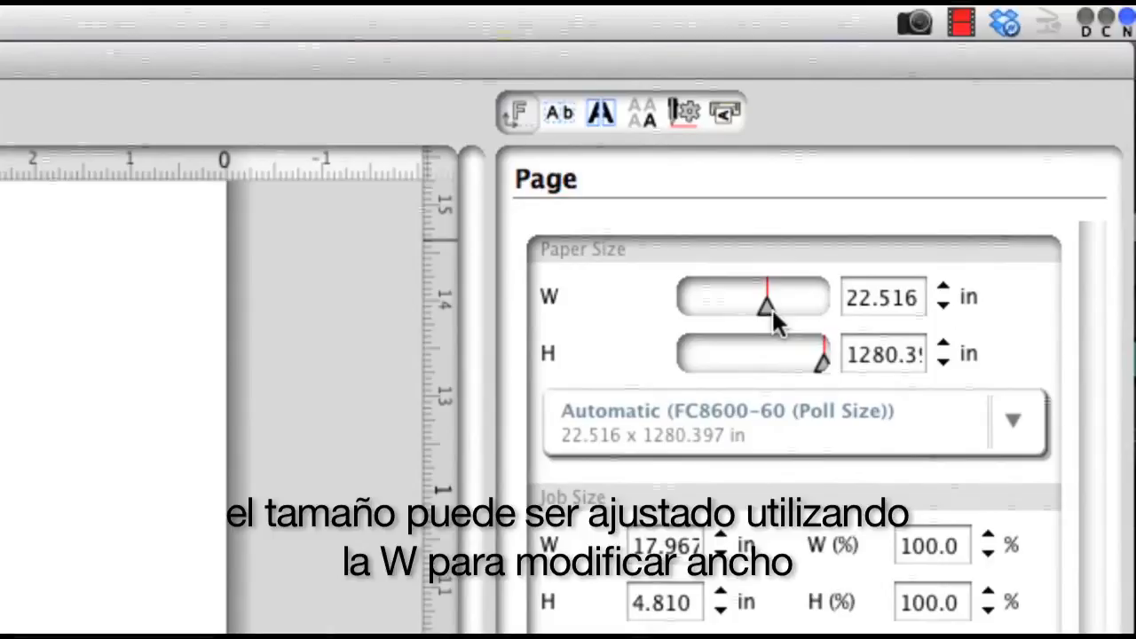
Reduce the paper height to about 70.4 in and set the paper width to 22 in.
mouse_move(766, 303)
left_mouse_down()
mouse_move(750, 307)
mouse_move(770, 311)
left_mouse_up()
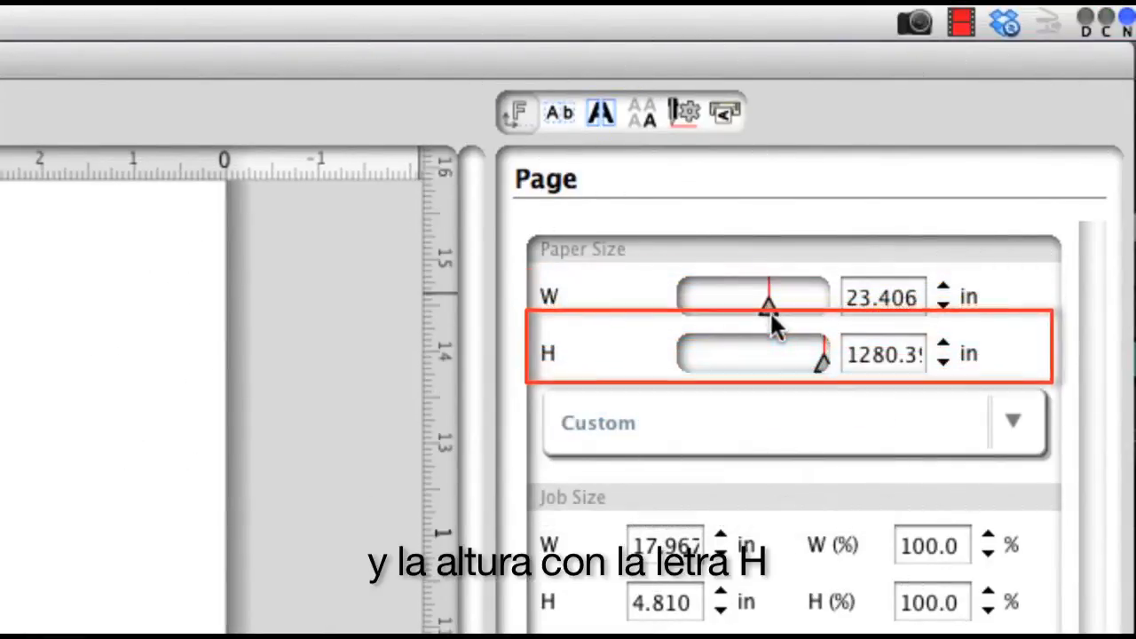
mouse_move(822, 359)
left_mouse_down()
mouse_move(809, 358)
mouse_move(822, 359)
left_mouse_up()
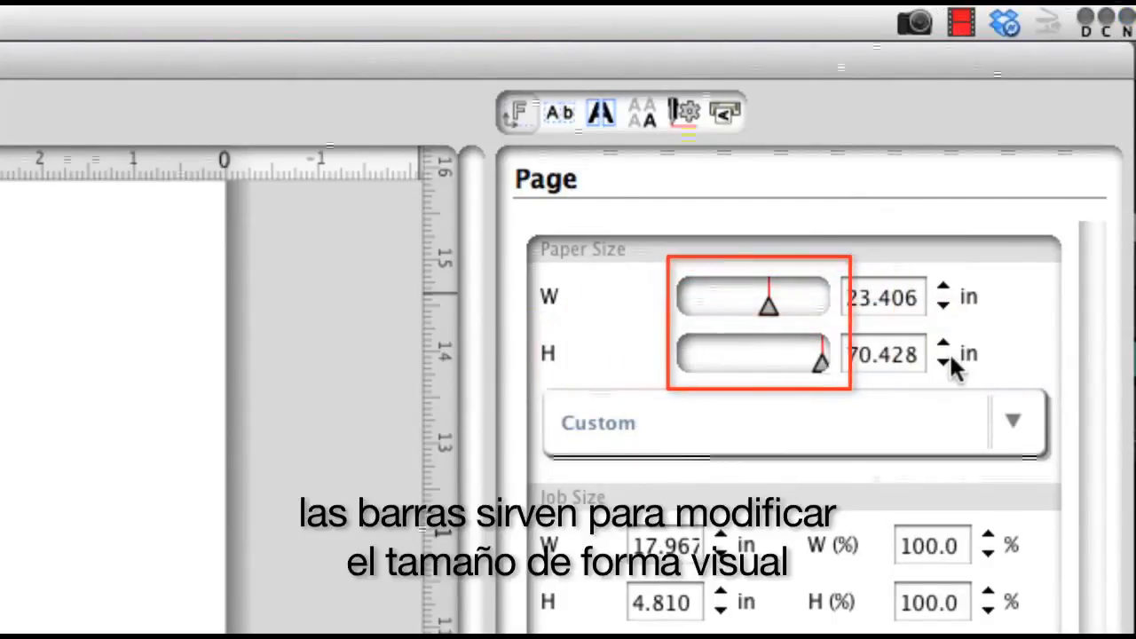
double_click(892, 302)
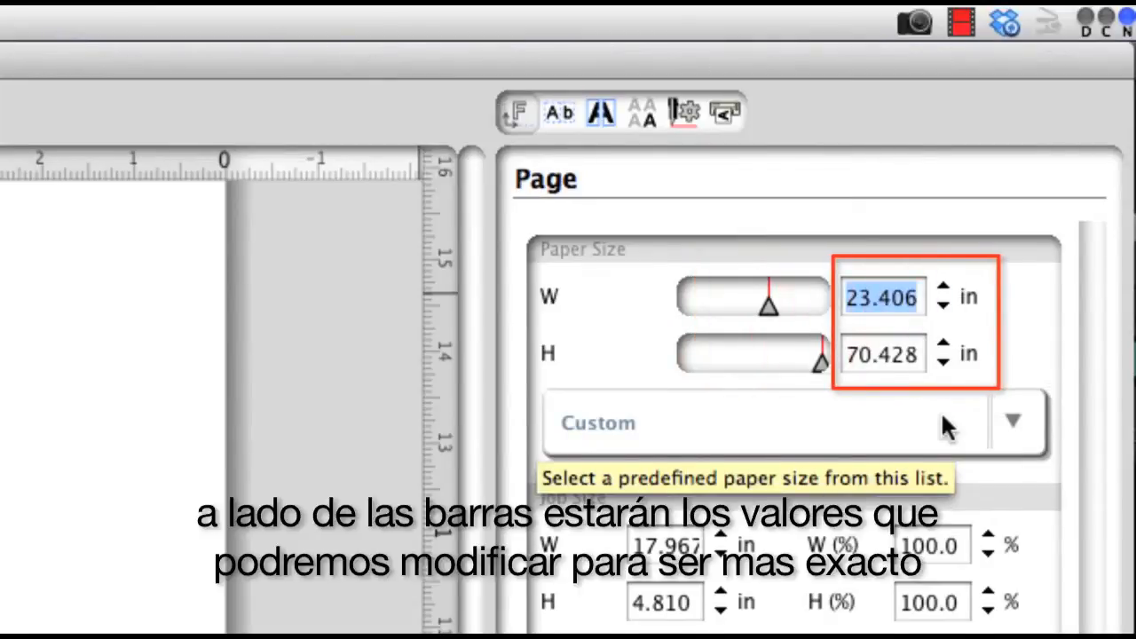
type("22")
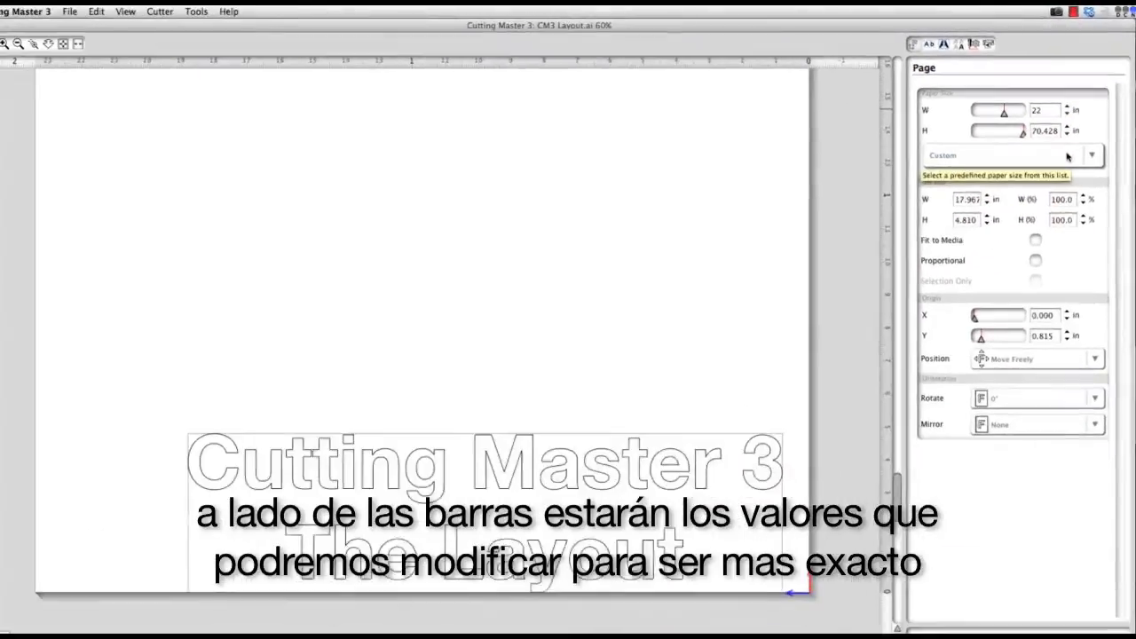
key("Return")
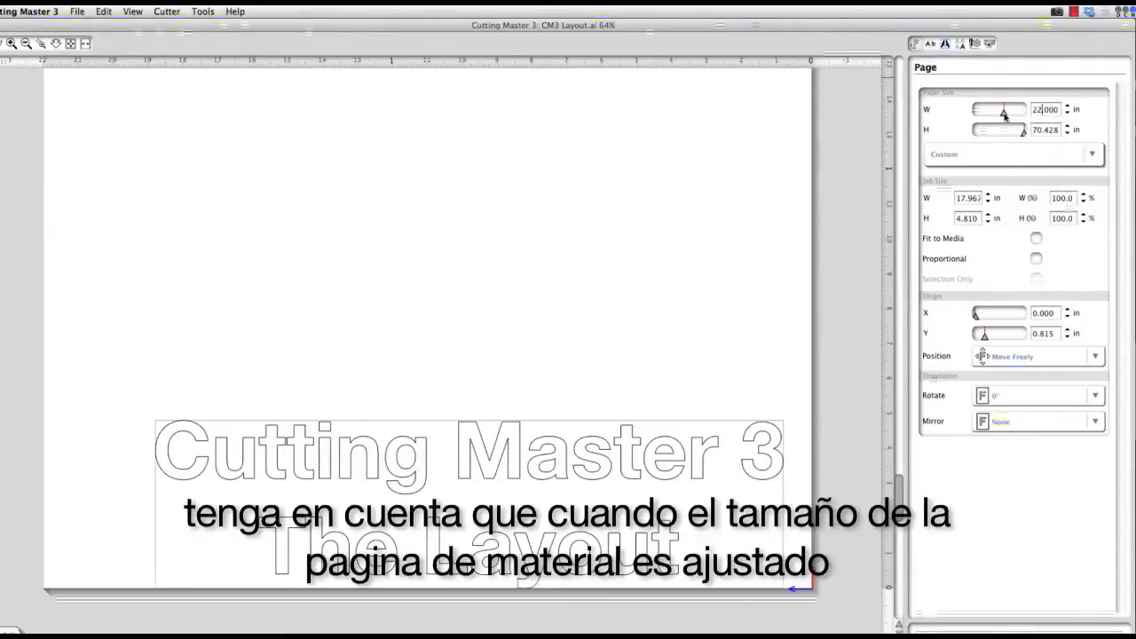
Widen the paper to about 30 in, and select the predefined paper size Automatic (FC8600-60 (Poll Size)) again.
mouse_move(1005, 114)
left_mouse_down()
mouse_move(1016, 120)
mouse_move(1005, 121)
left_mouse_up()
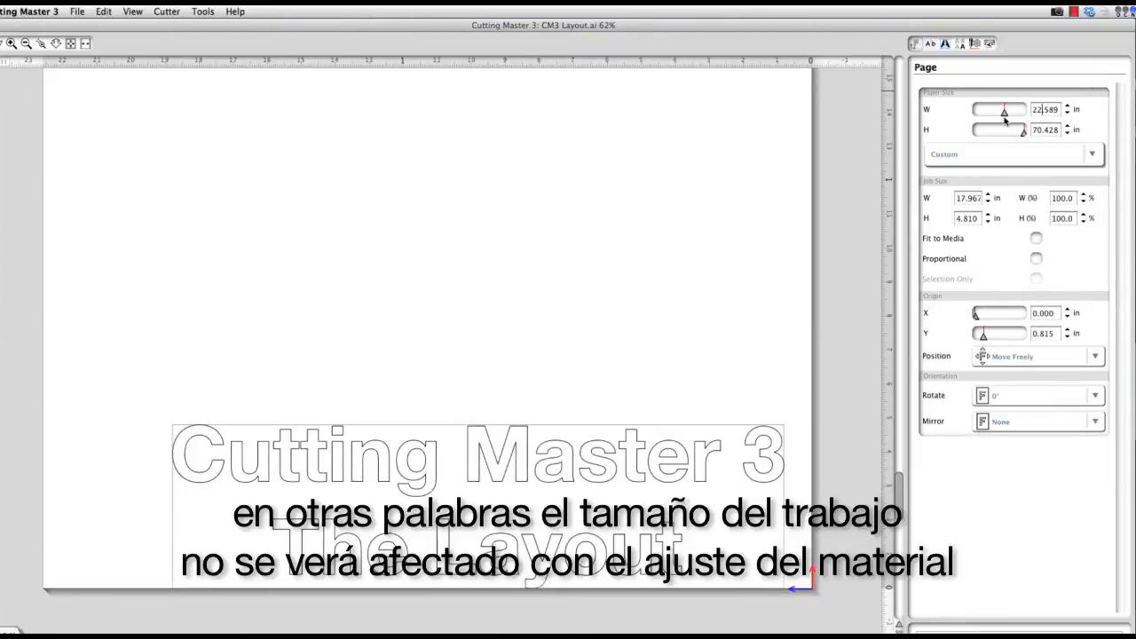
left_click_drag(1005, 115, 1009, 116)
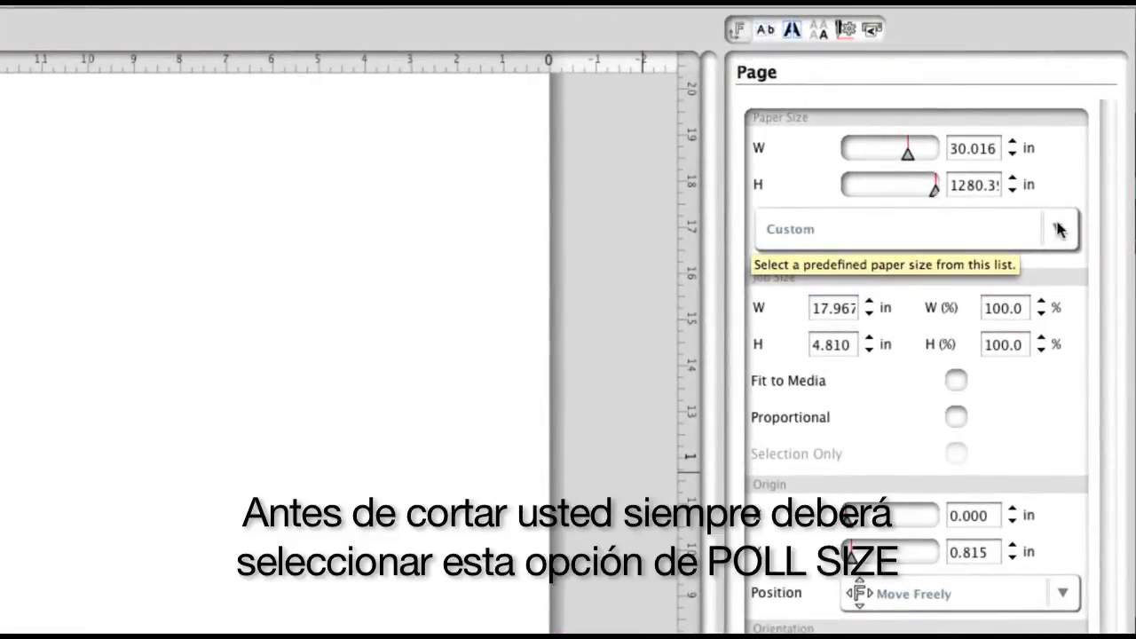
left_click(1060, 230)
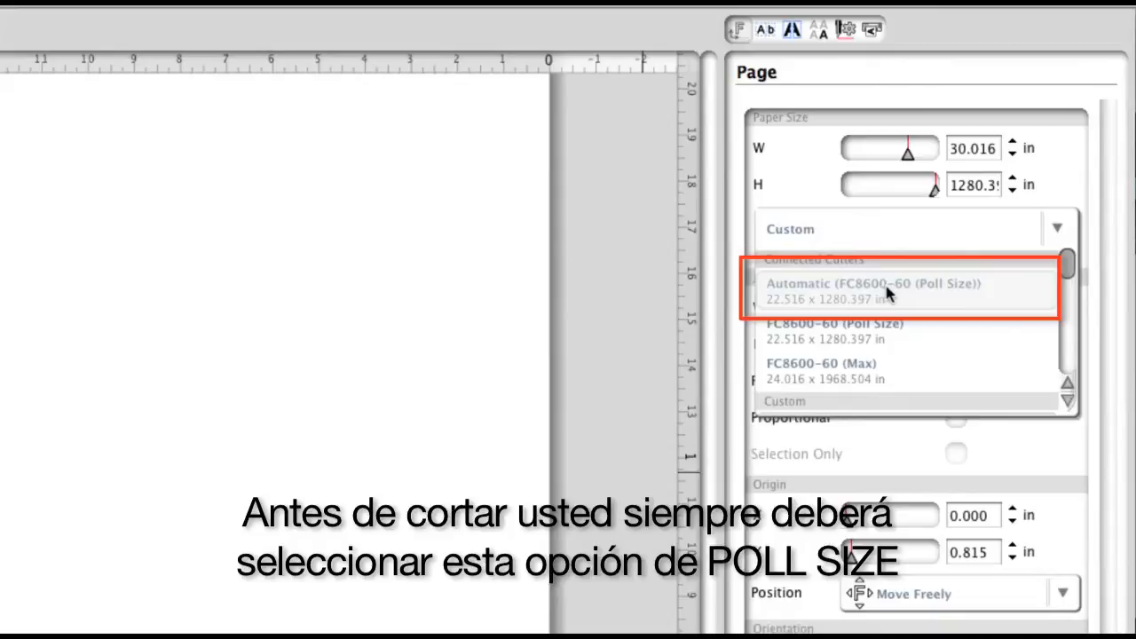
left_click(974, 283)
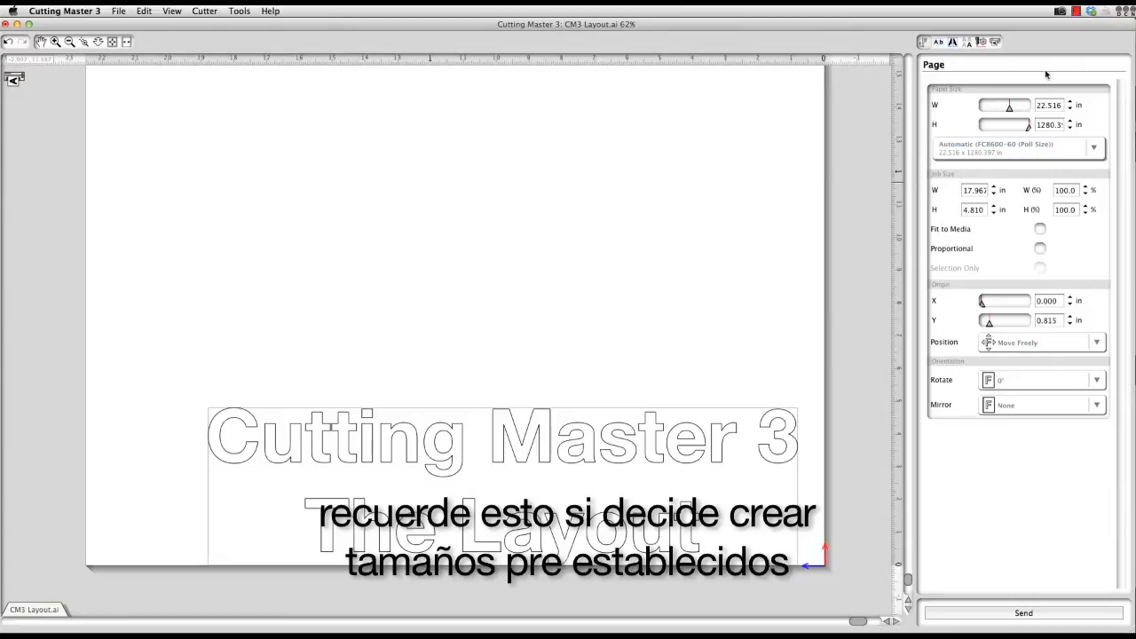
Turn on Fit to Media for the job and set the paper width to 24 in.
left_click(1040, 229)
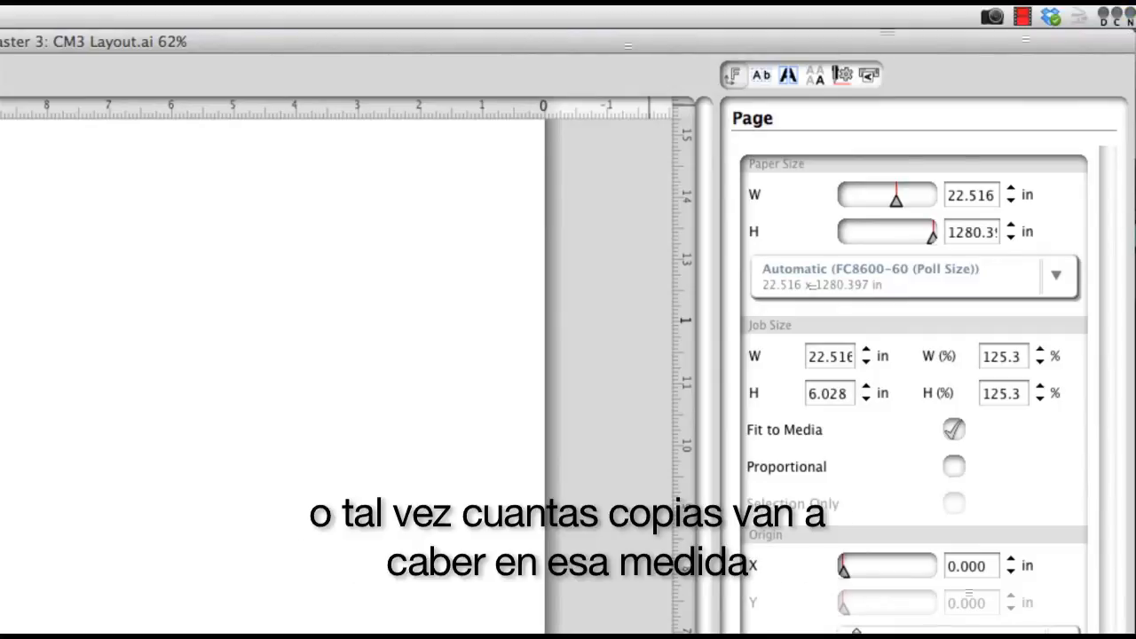
double_click(984, 195)
type("24")
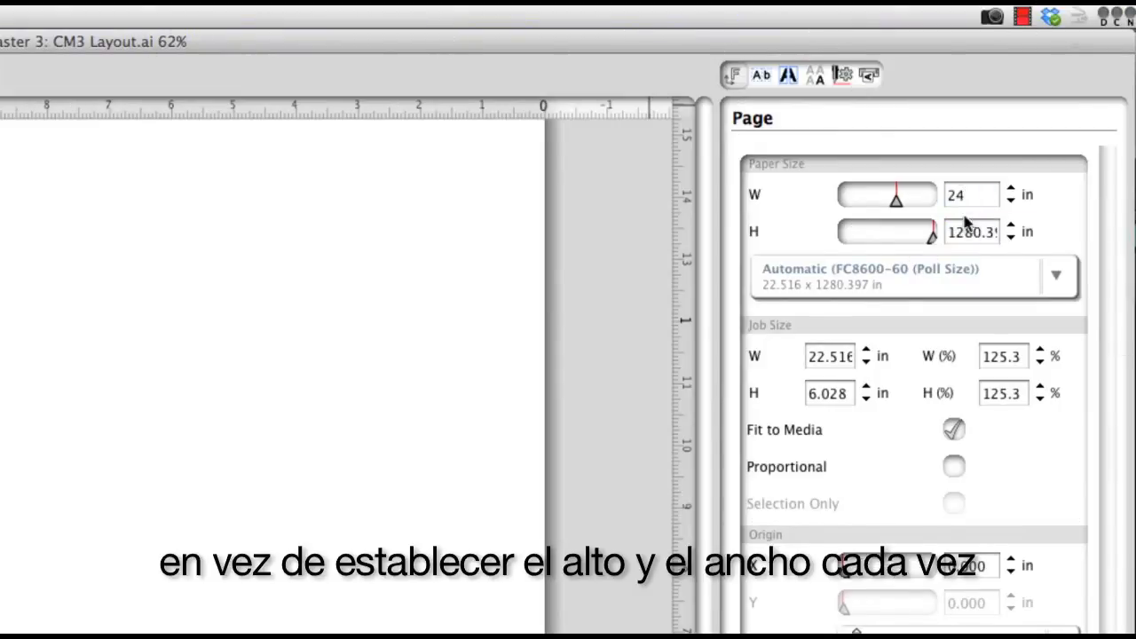
left_click(967, 232)
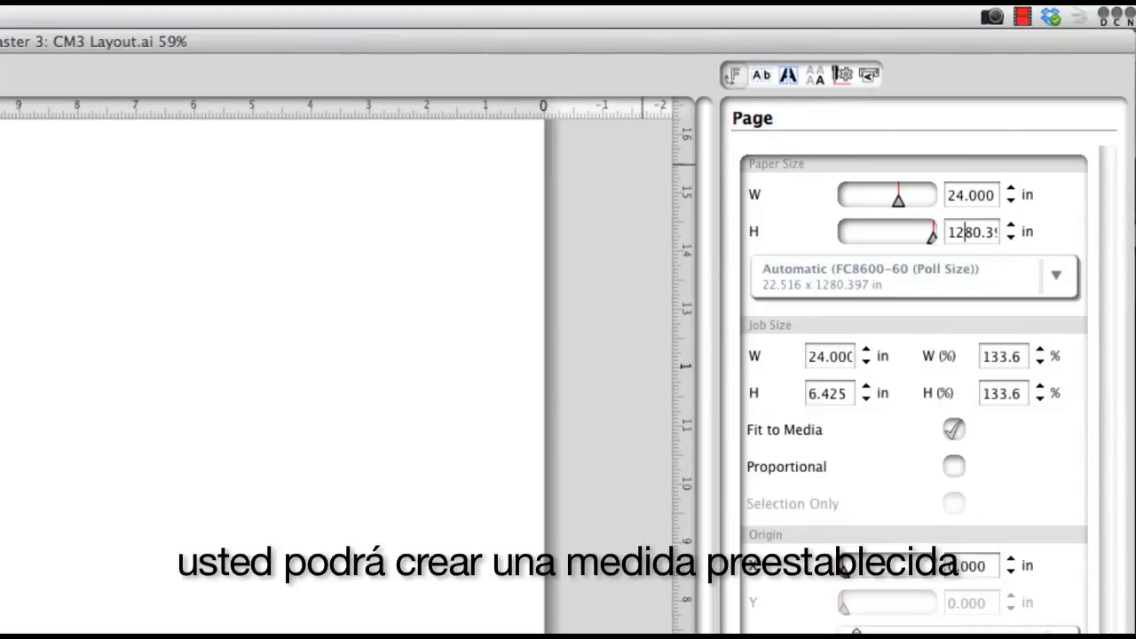
Add a new media size to the predefined paper sizes and title it "24 x 24".
left_click(1064, 278)
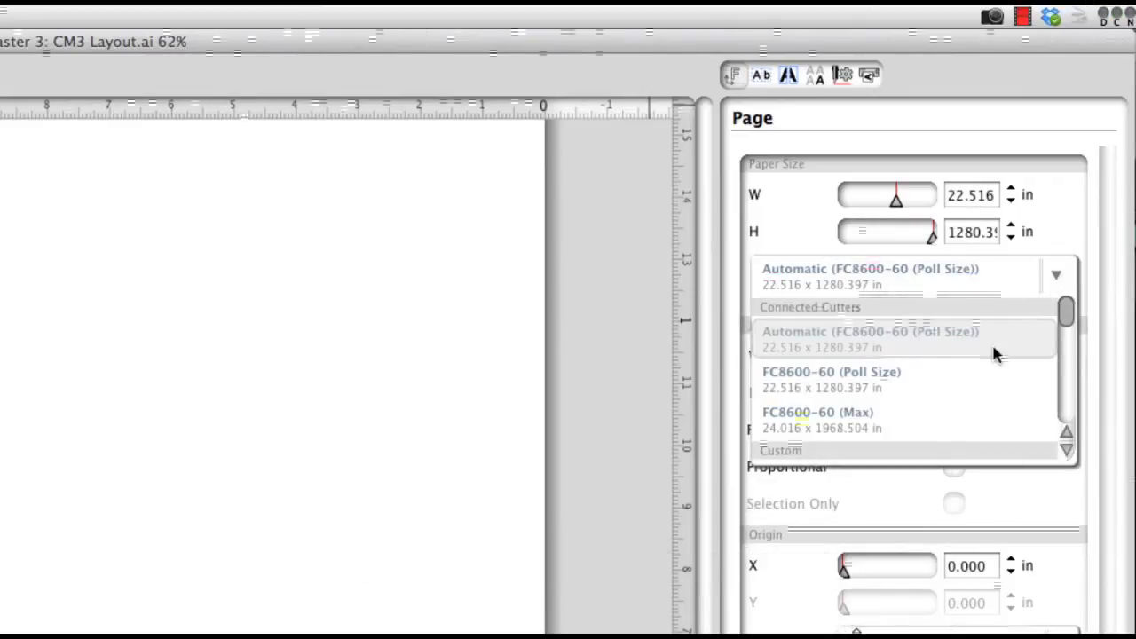
right_click(917, 346)
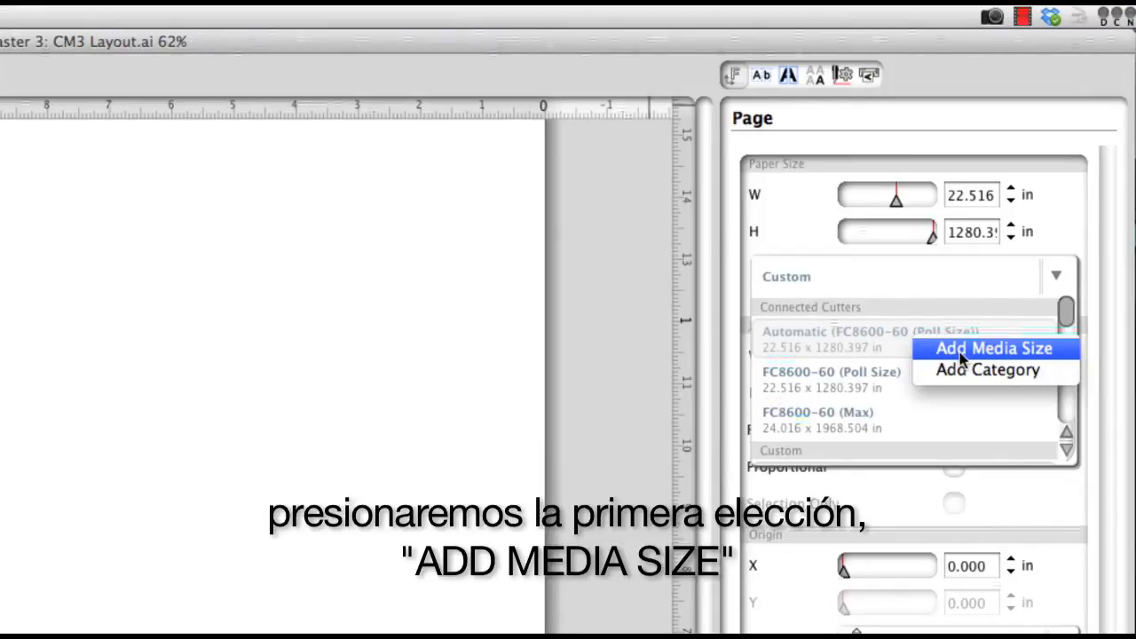
left_click(961, 353)
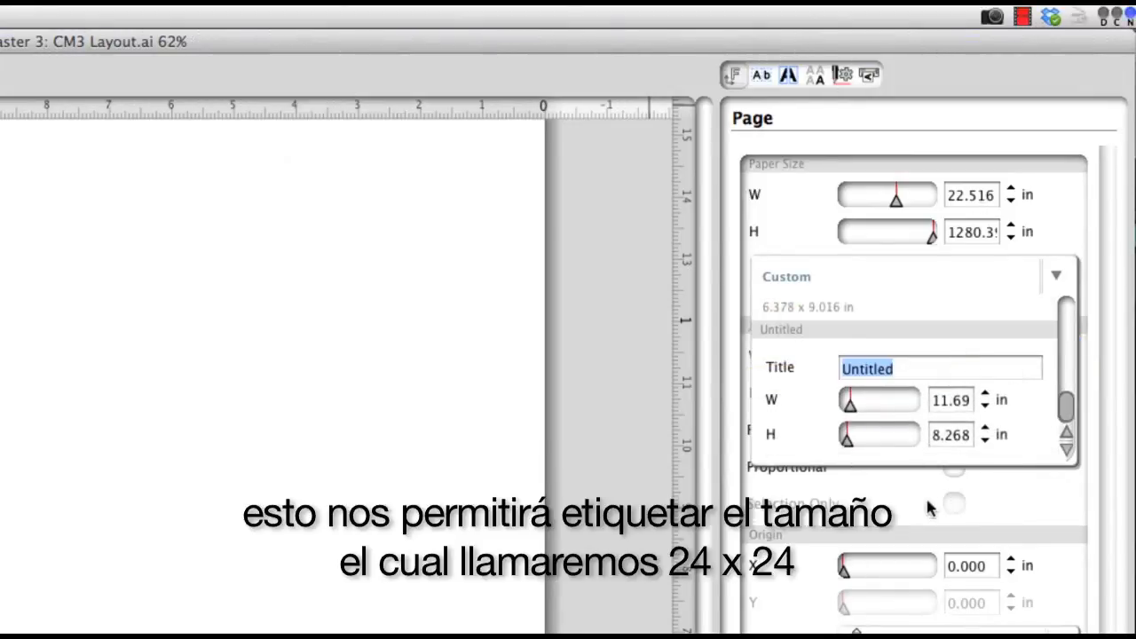
type("24")
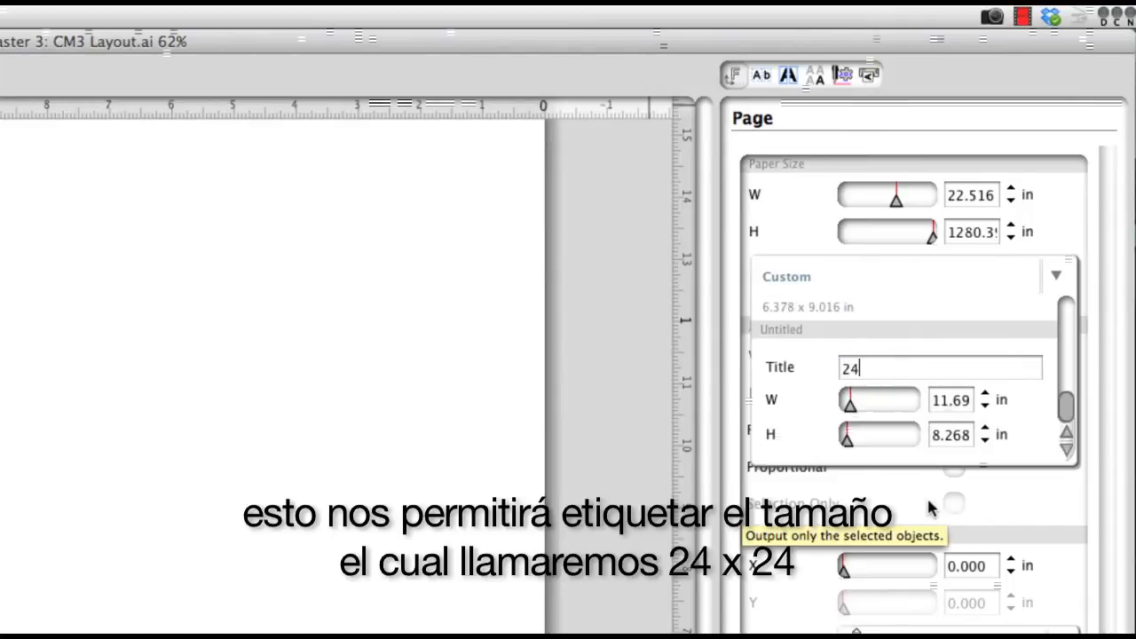
type(" x 24")
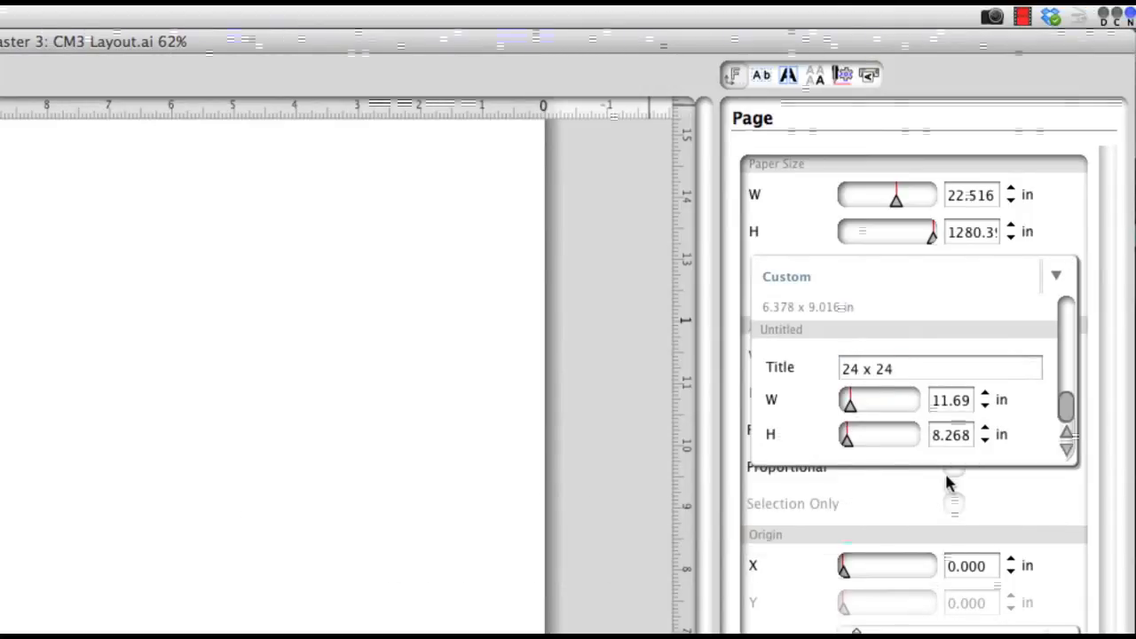
Enter 24 in for both the width and the height of the new media size and close the paper size list.
double_click(948, 403)
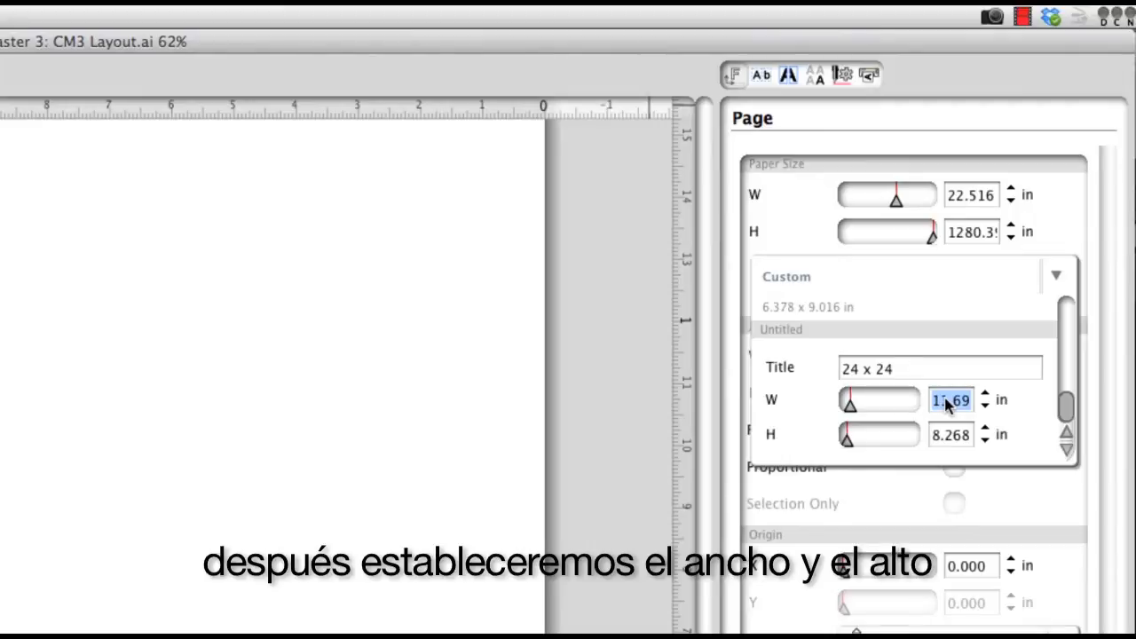
type("24")
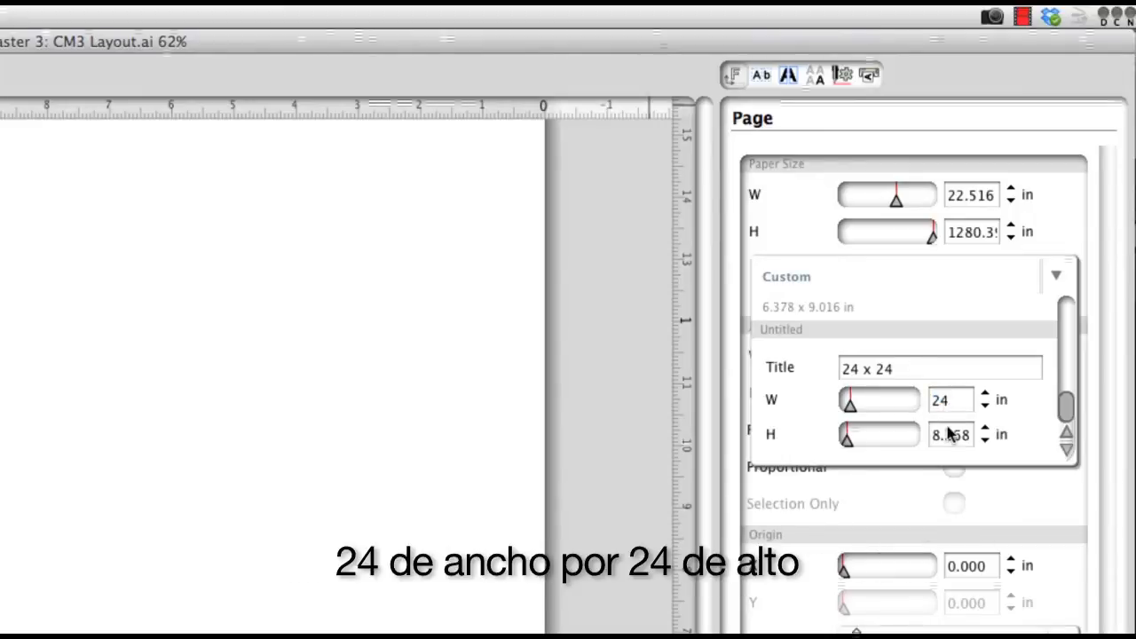
key("Return")
double_click(950, 434)
type("24")
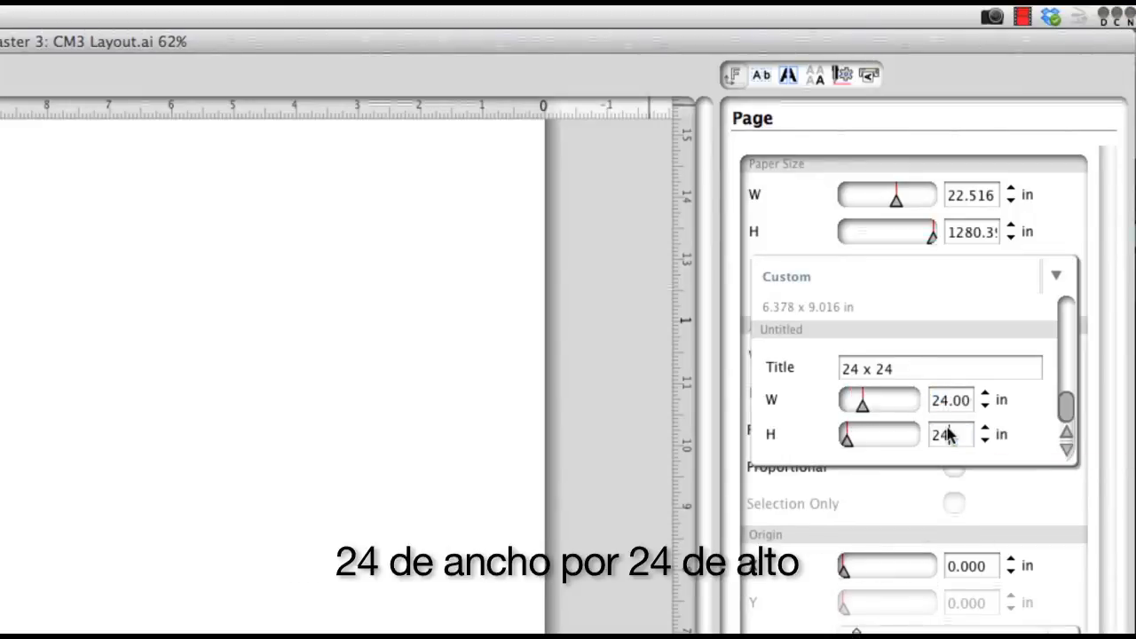
left_click(1033, 484)
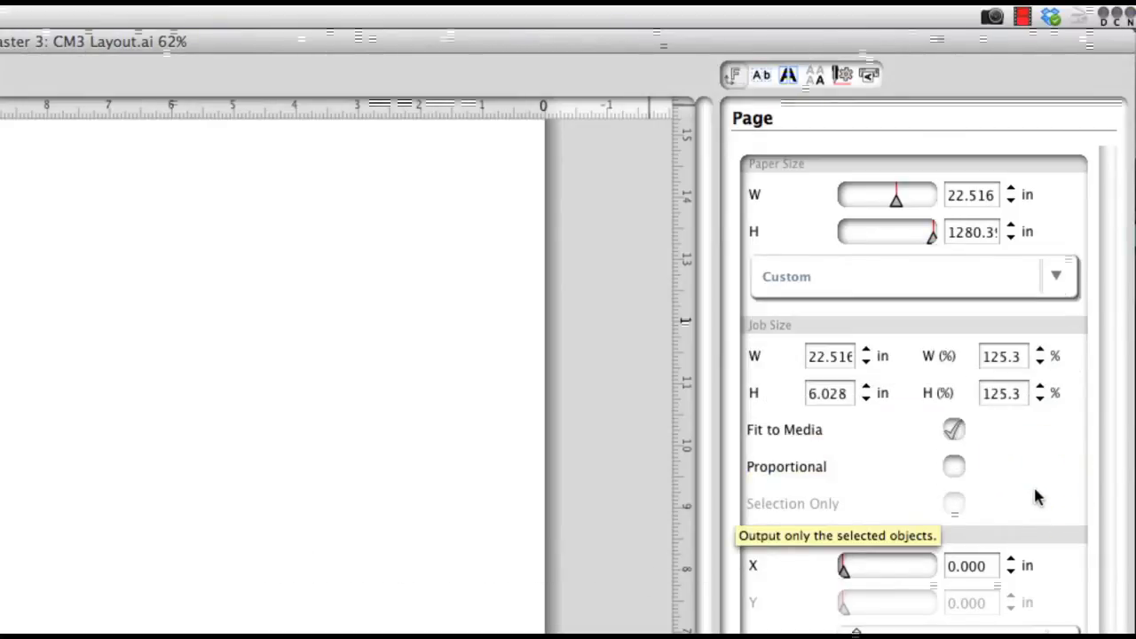
Rename the Untitled category that holds the 24 x 24 media size as "My Medias".
left_click(1054, 276)
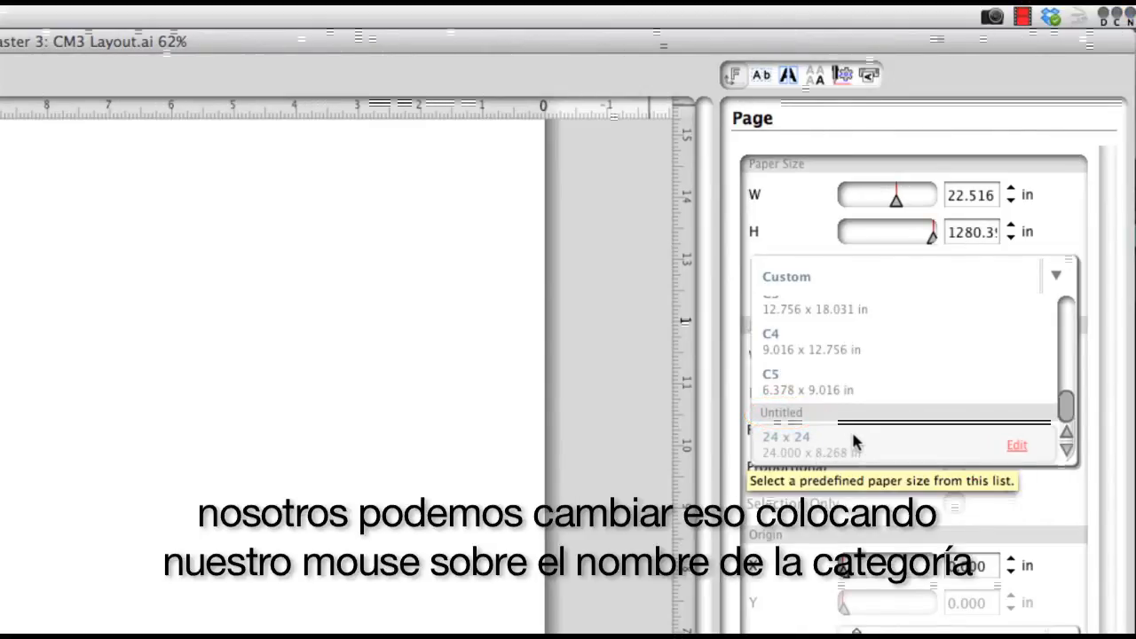
mouse_move(822, 419)
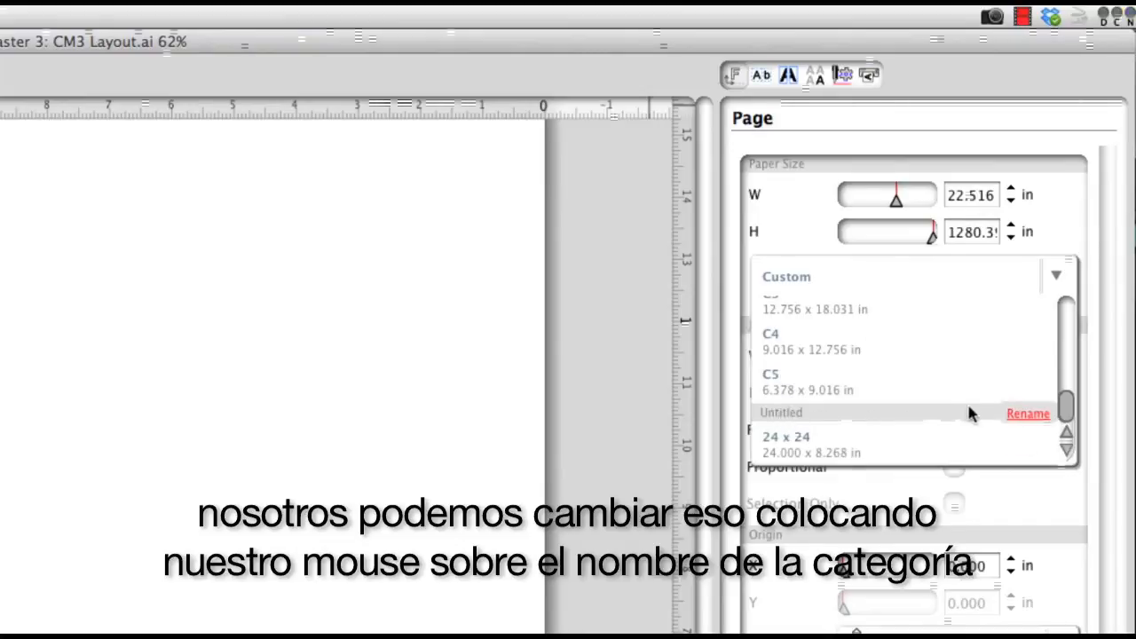
left_click(1029, 415)
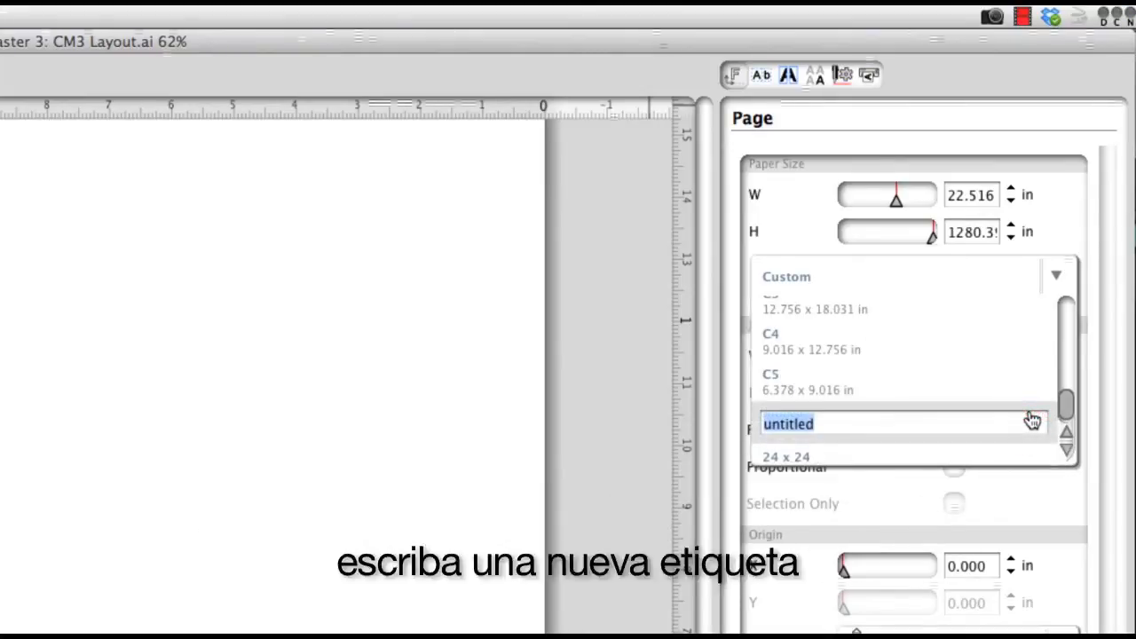
type("My Medias")
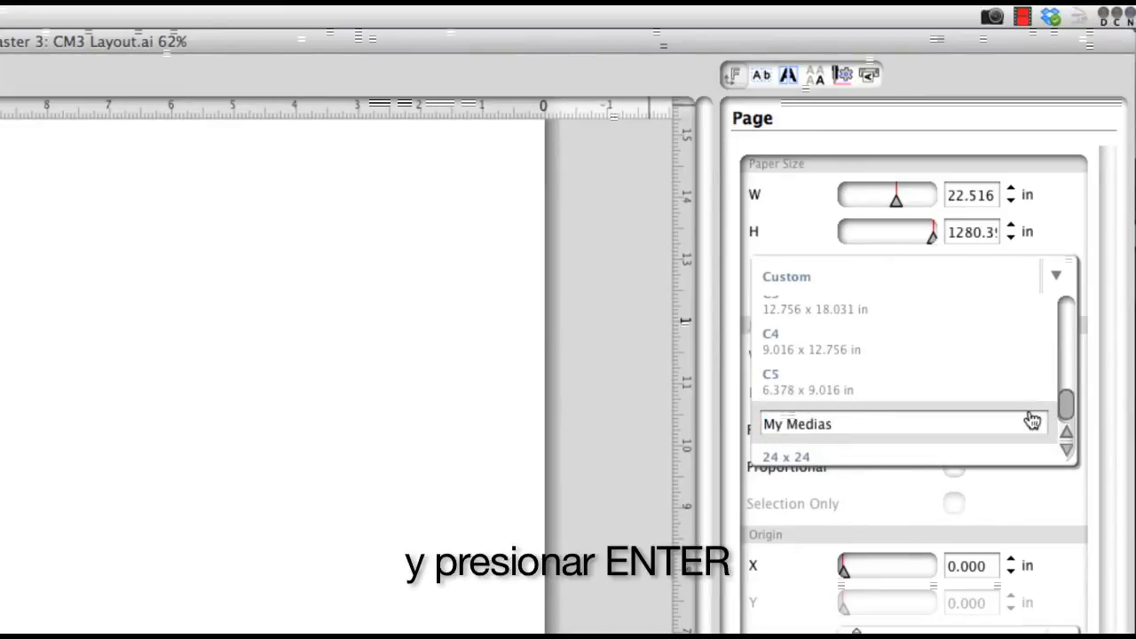
key("Return")
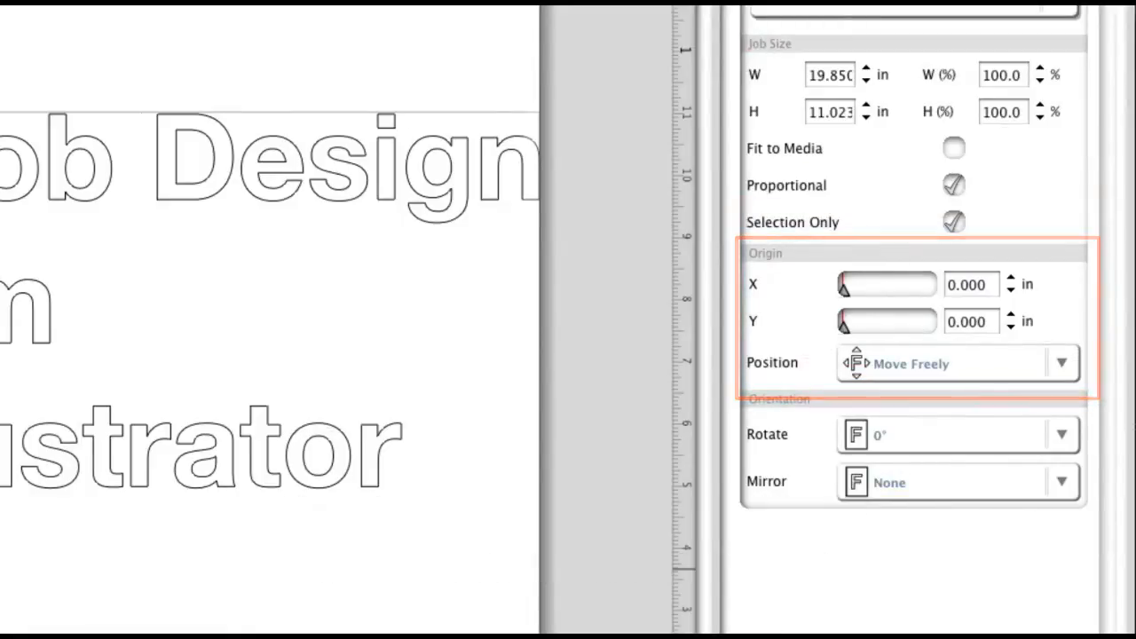
Examine the available Position choices under Origin and the Rotate choices under Orientation.
left_click(1074, 362)
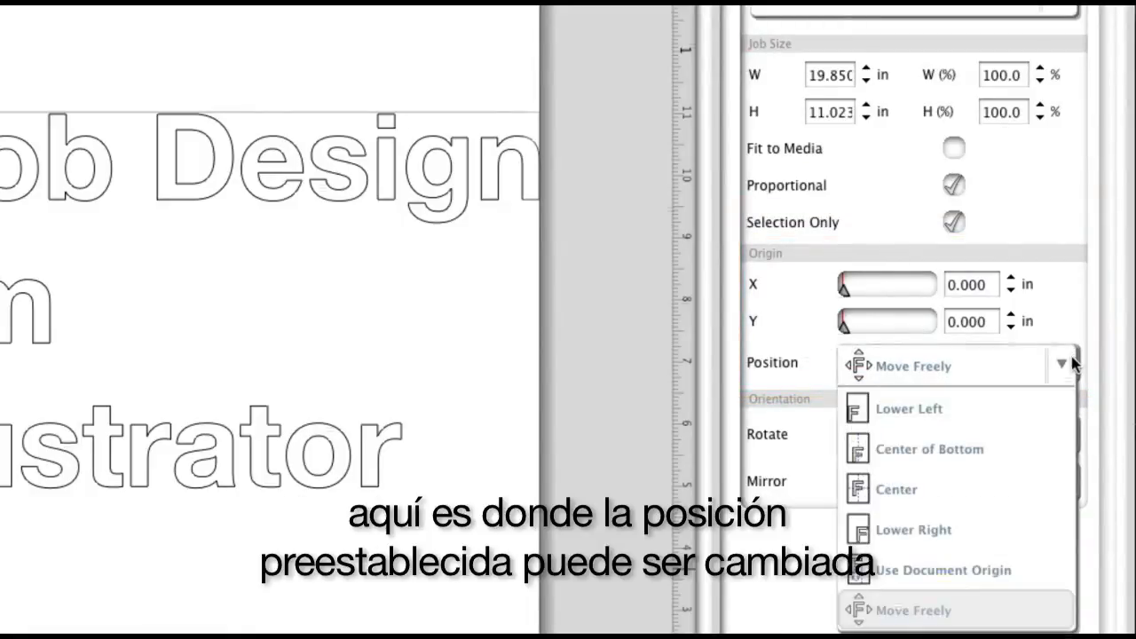
left_click(1074, 362)
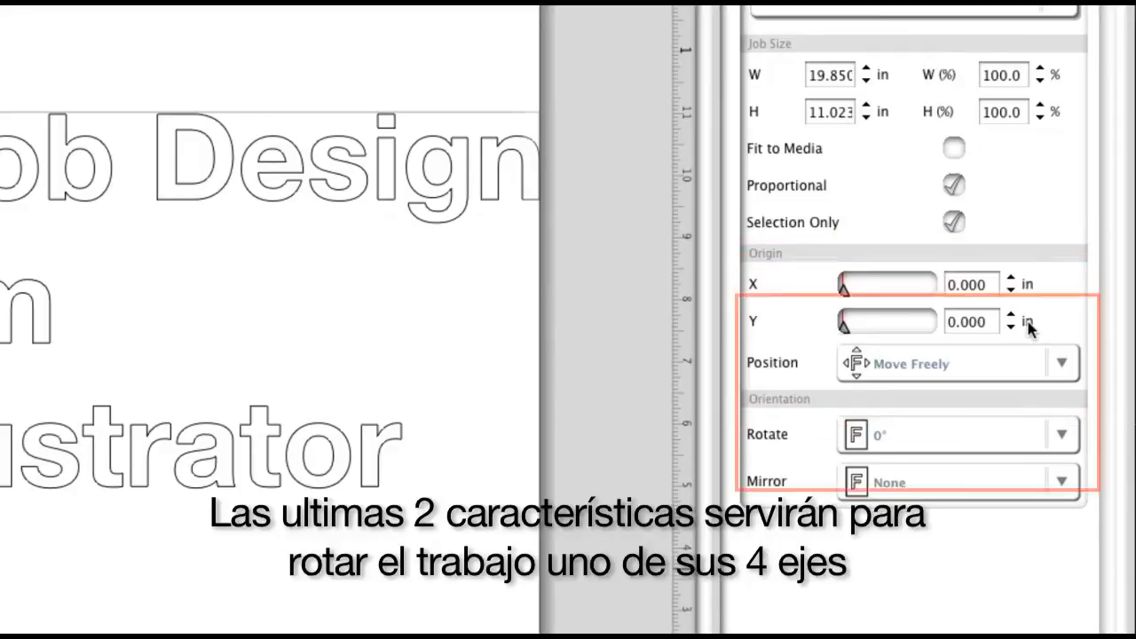
left_click(1070, 434)
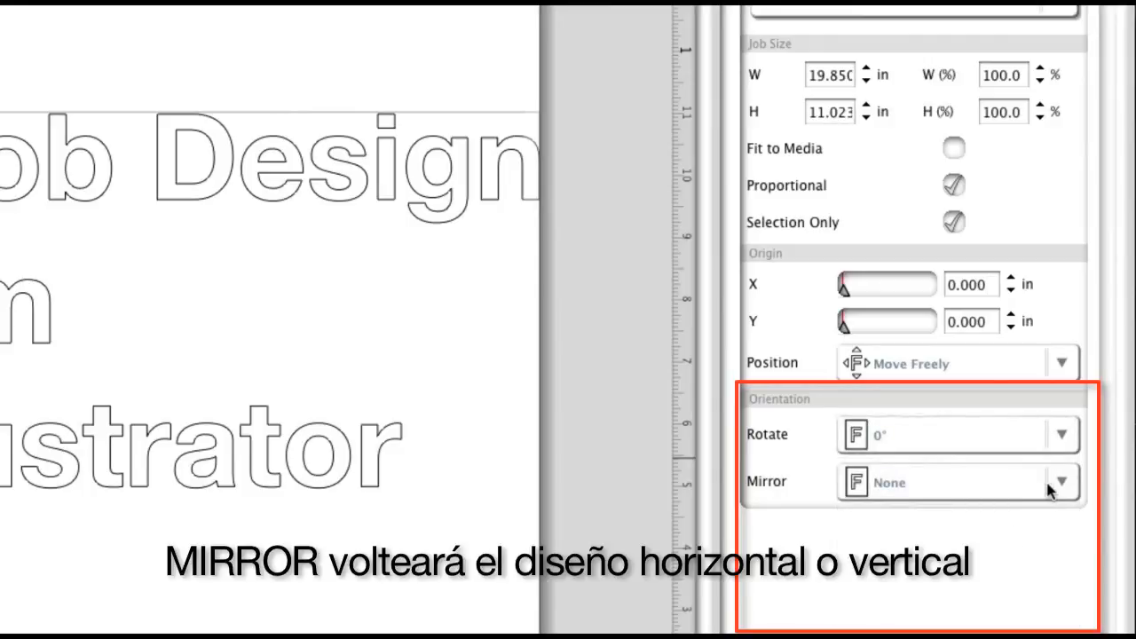
Try the Horizontal and Vertical Mirror options on the design and return Mirror to None.
left_click(1062, 485)
left_click(1000, 527)
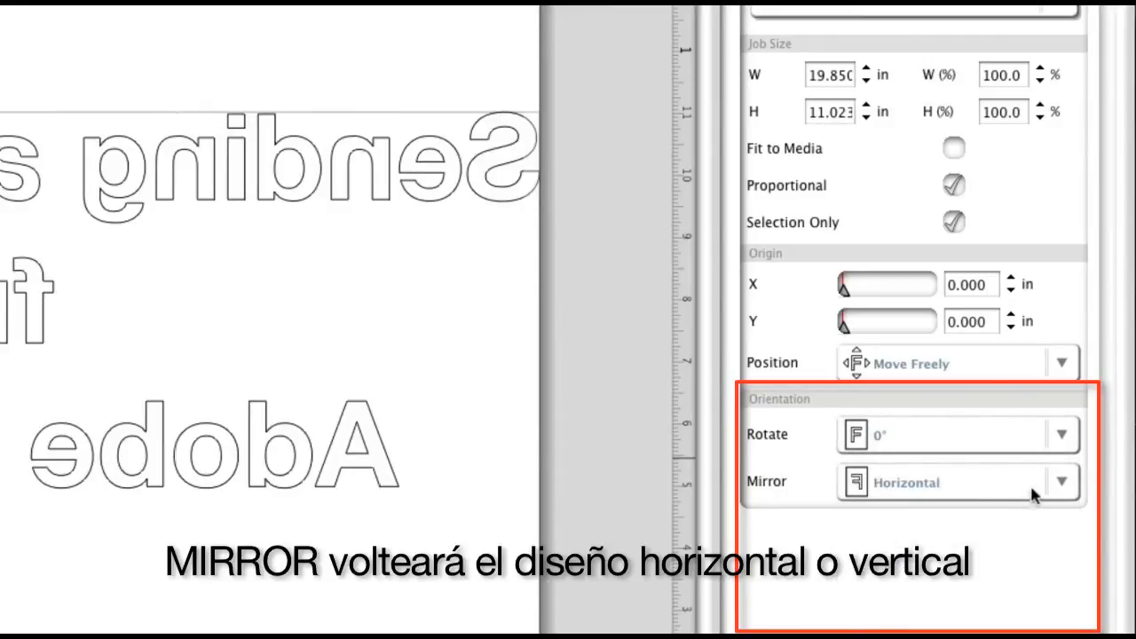
left_click(1063, 484)
left_click(989, 574)
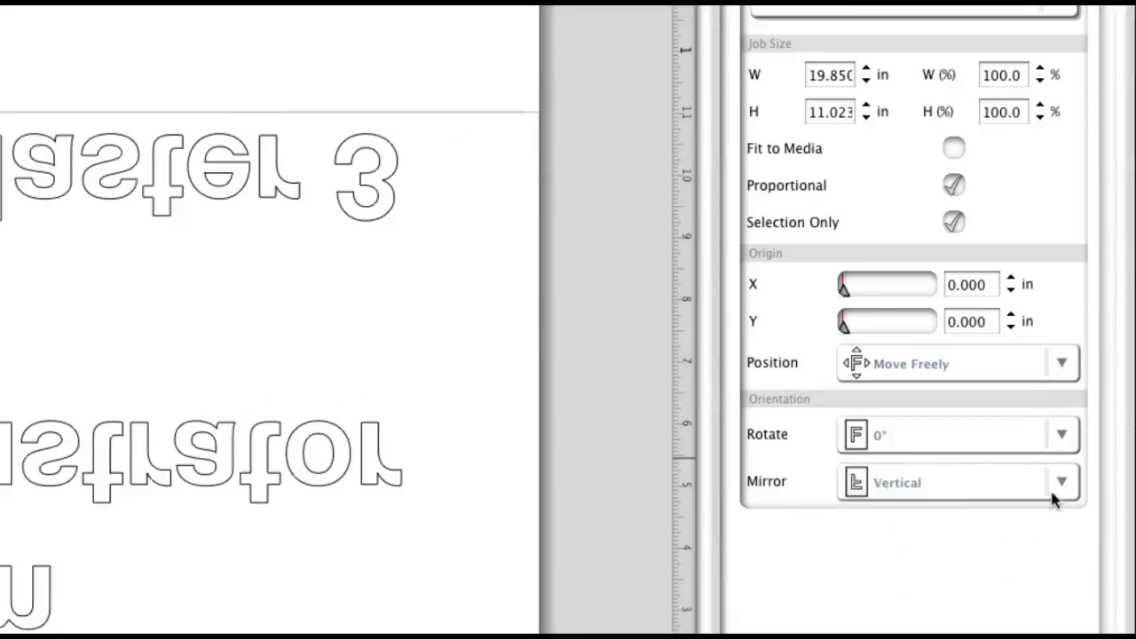
left_click(1061, 484)
left_click(979, 609)
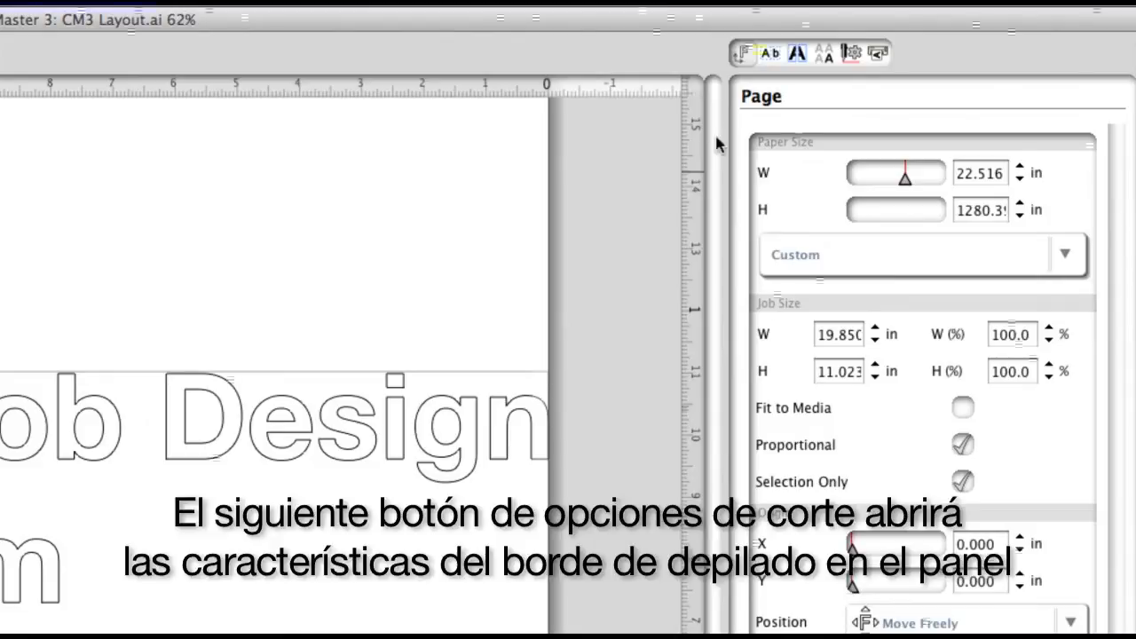
Show the weed border with Horizontal weed lines around the design and reposition the design on the page.
left_click(770, 55)
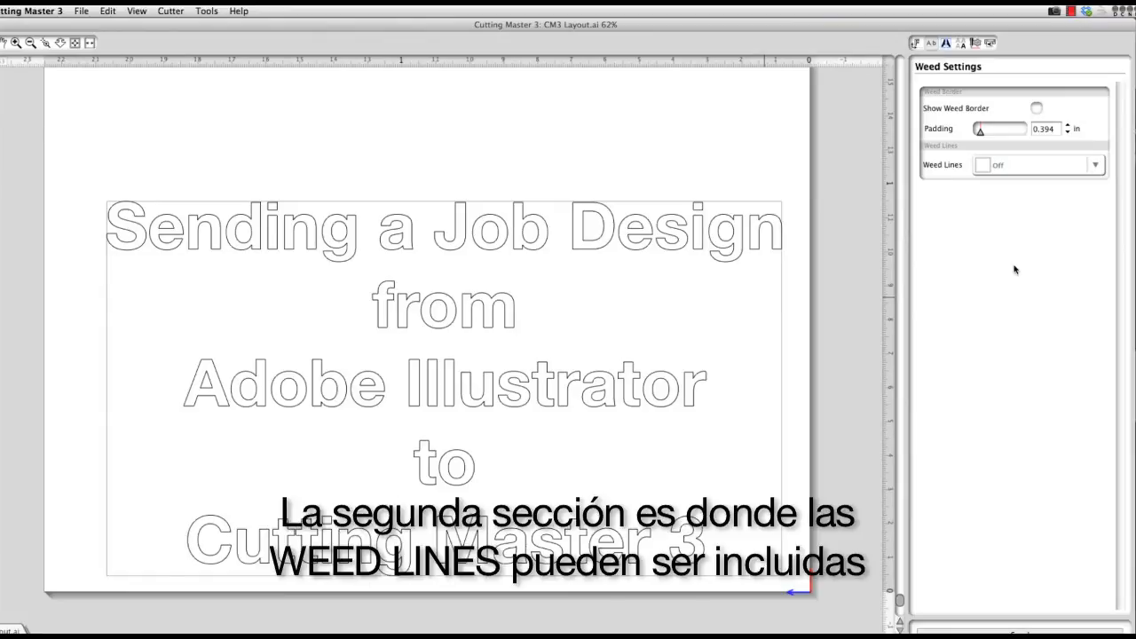
left_click(1037, 108)
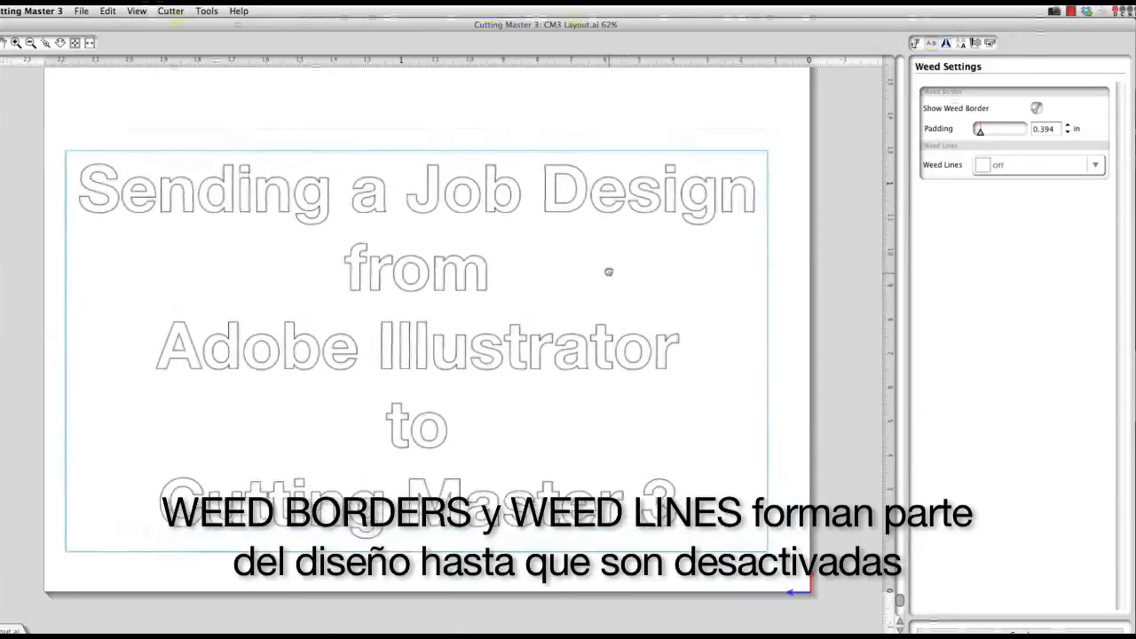
left_click(1097, 168)
left_click(1003, 212)
mouse_move(697, 261)
left_mouse_down()
mouse_move(665, 257)
mouse_move(701, 259)
left_mouse_up()
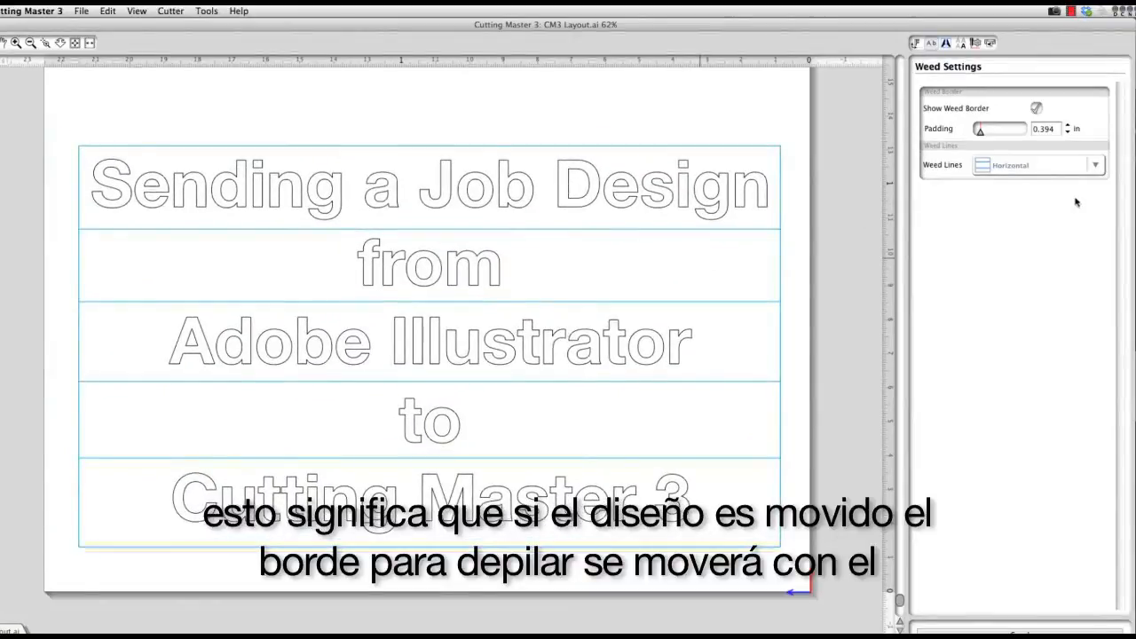
Turn the weed lines off and toggle the weed border off and back on.
left_click(1095, 165)
left_click(999, 188)
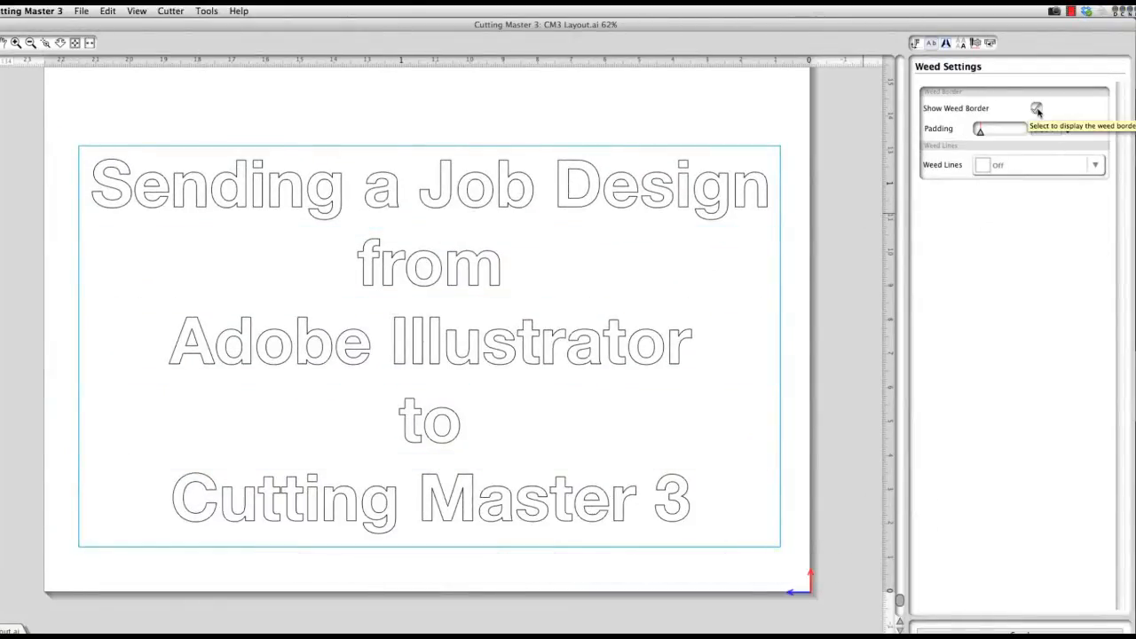
left_click(1036, 109)
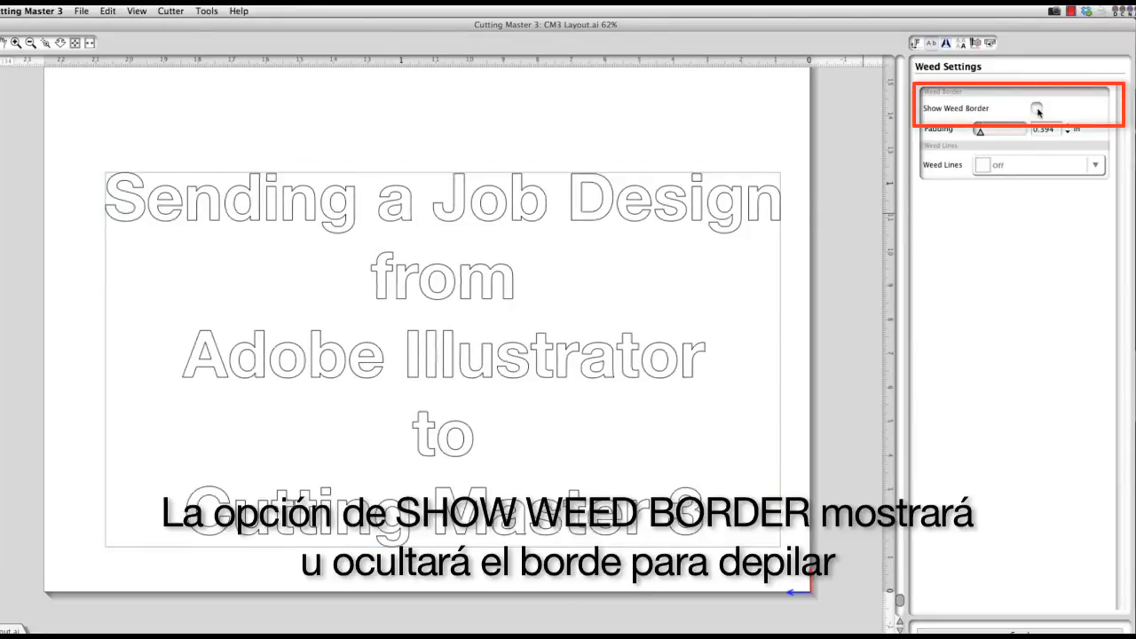
left_click(1036, 108)
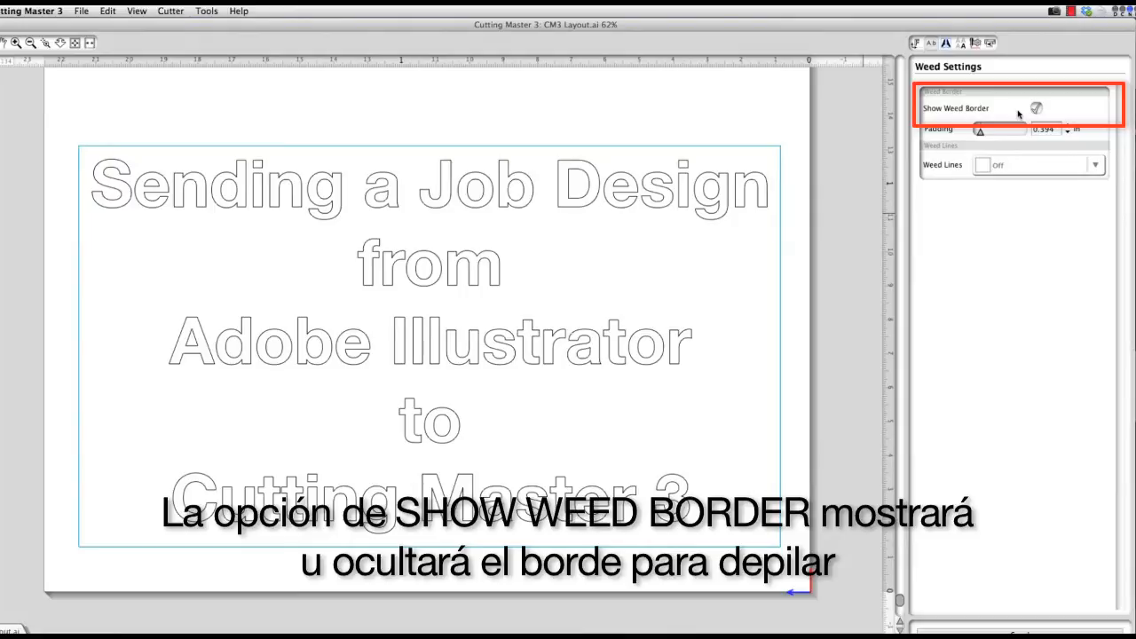
Increase the weed border padding to about 0.527 in and set the weed lines to Horizontal.
left_click_drag(979, 131, 980, 133)
left_click(1097, 165)
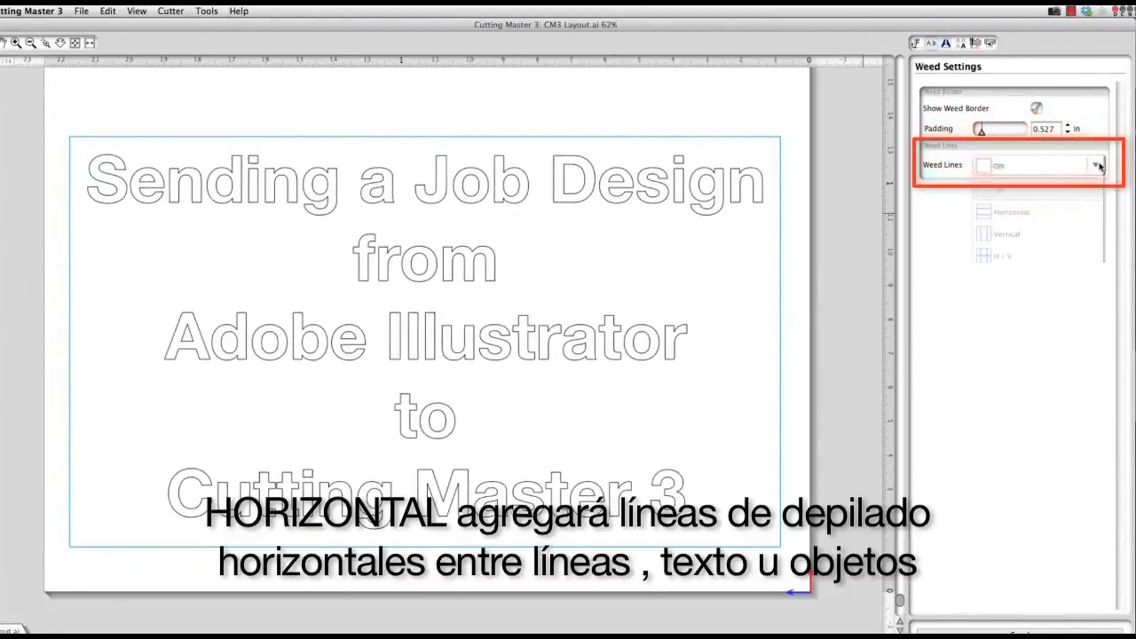
left_click(1054, 214)
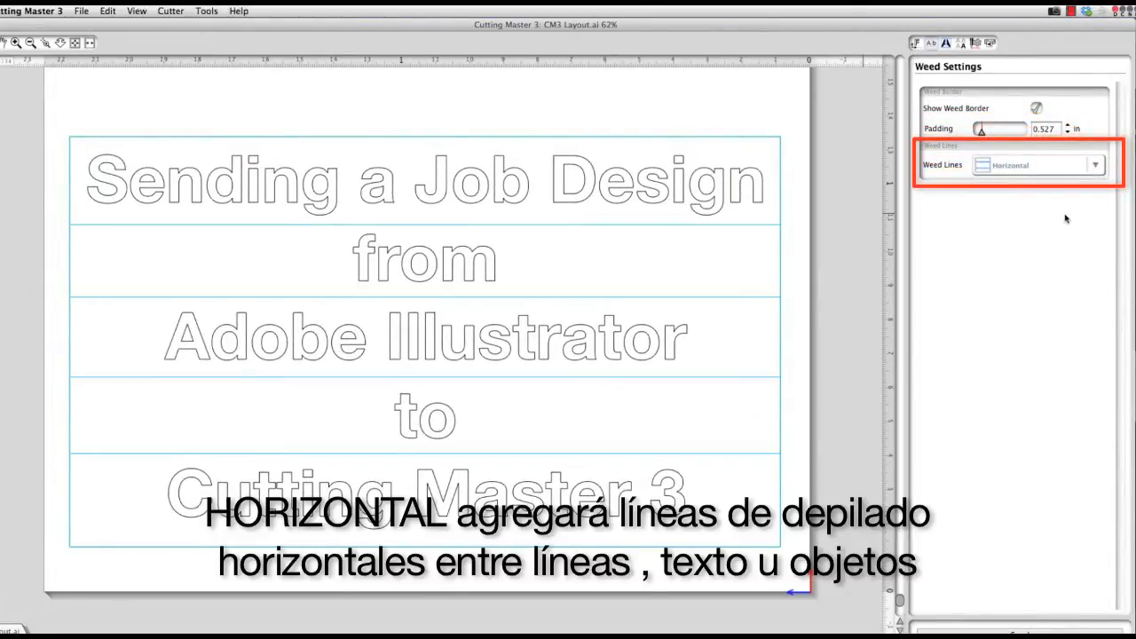
Switch the weed lines to Vertical and H / V to compare the styles, ending with Recursive.
left_click(1096, 166)
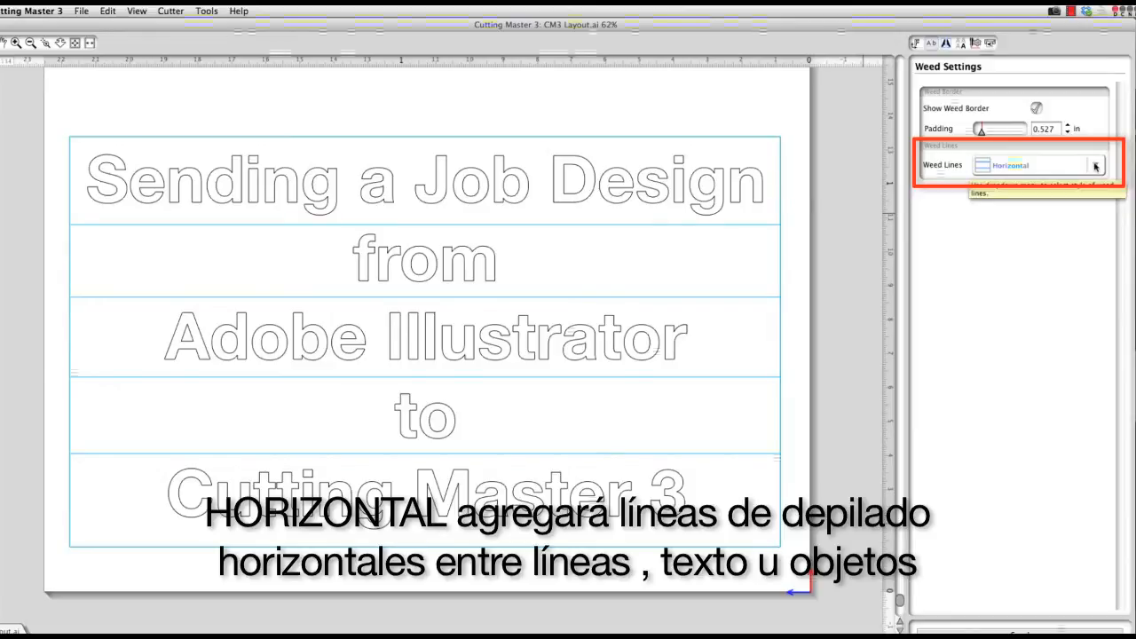
left_click(1053, 235)
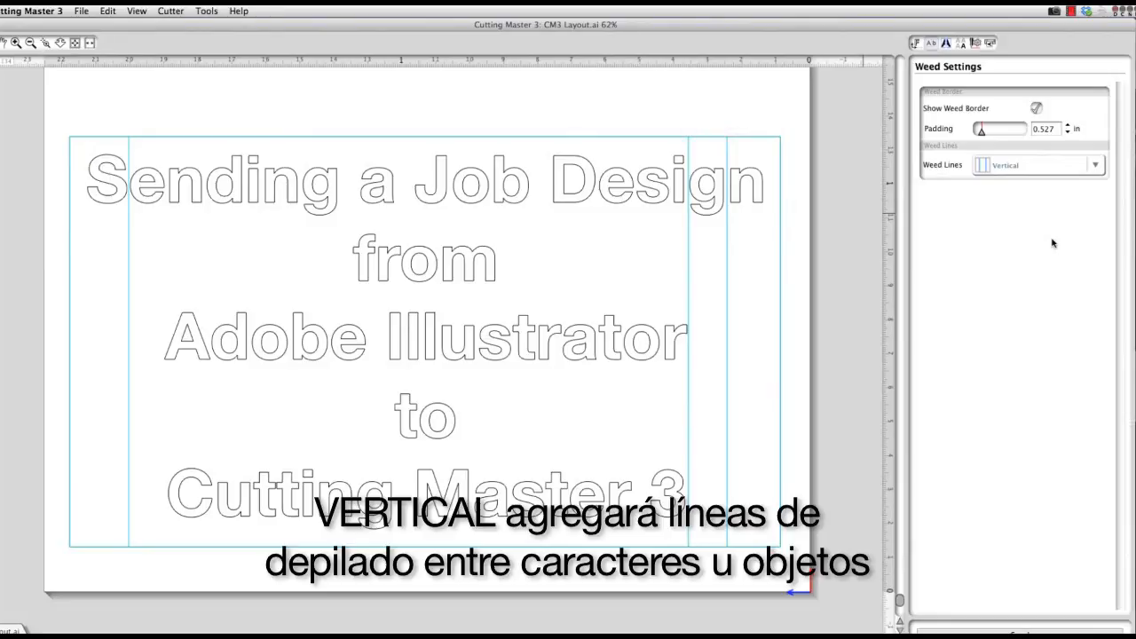
left_click(1093, 164)
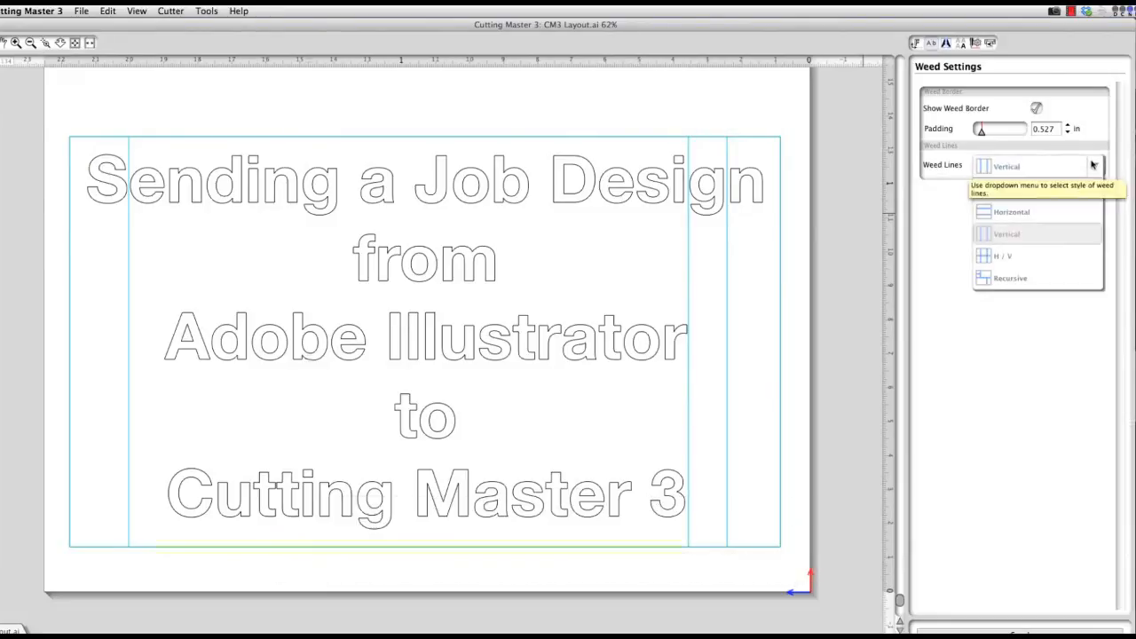
left_click(1044, 259)
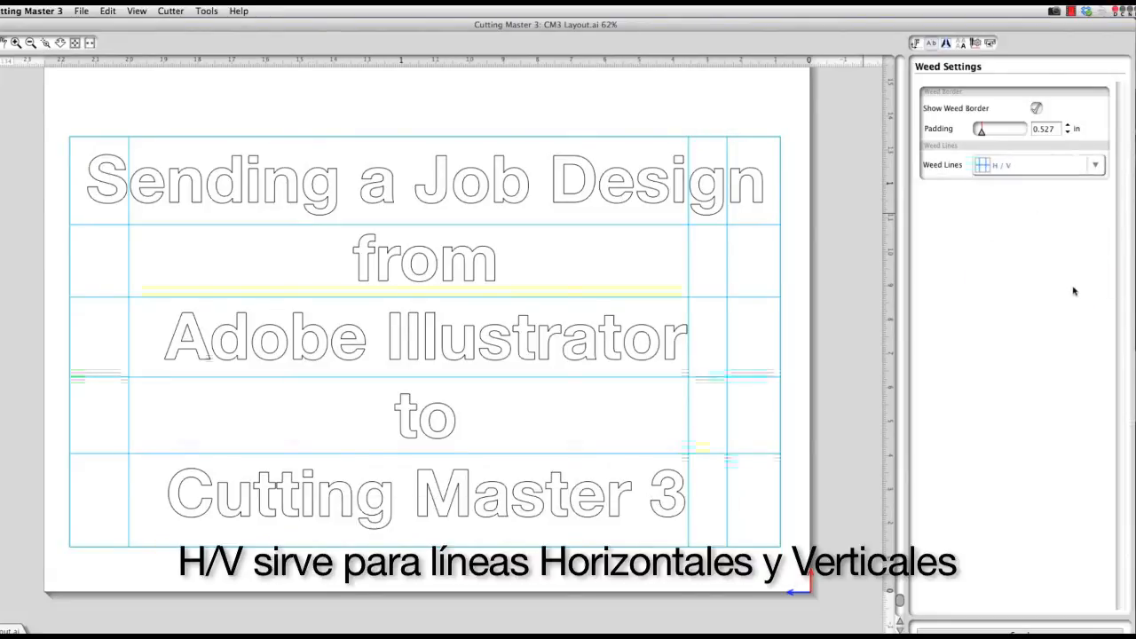
left_click(1098, 167)
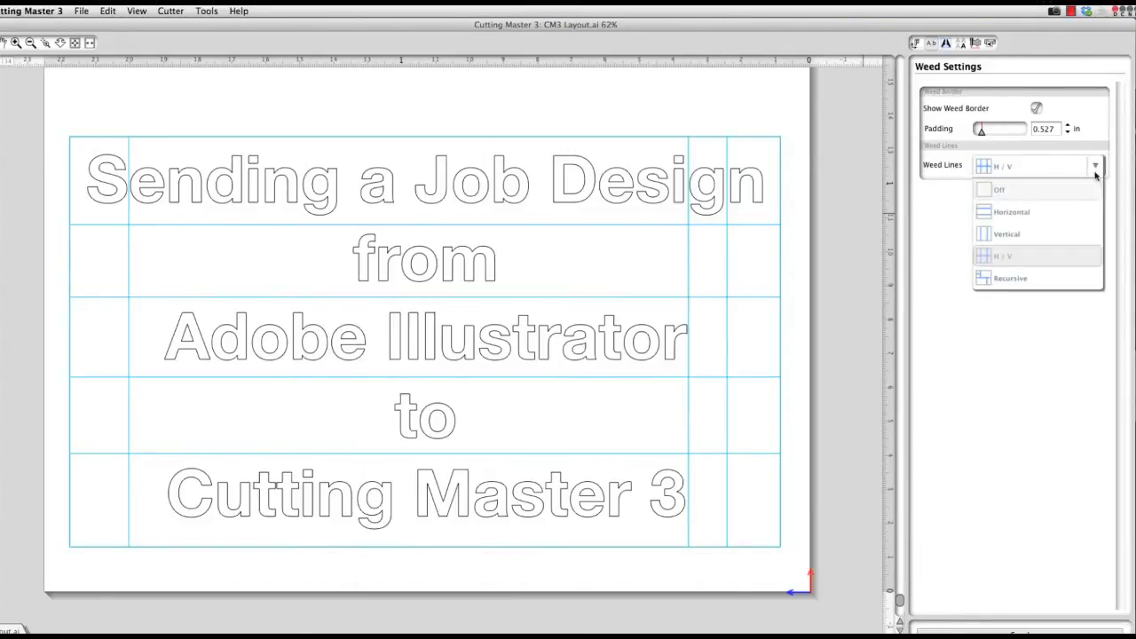
left_click(1044, 280)
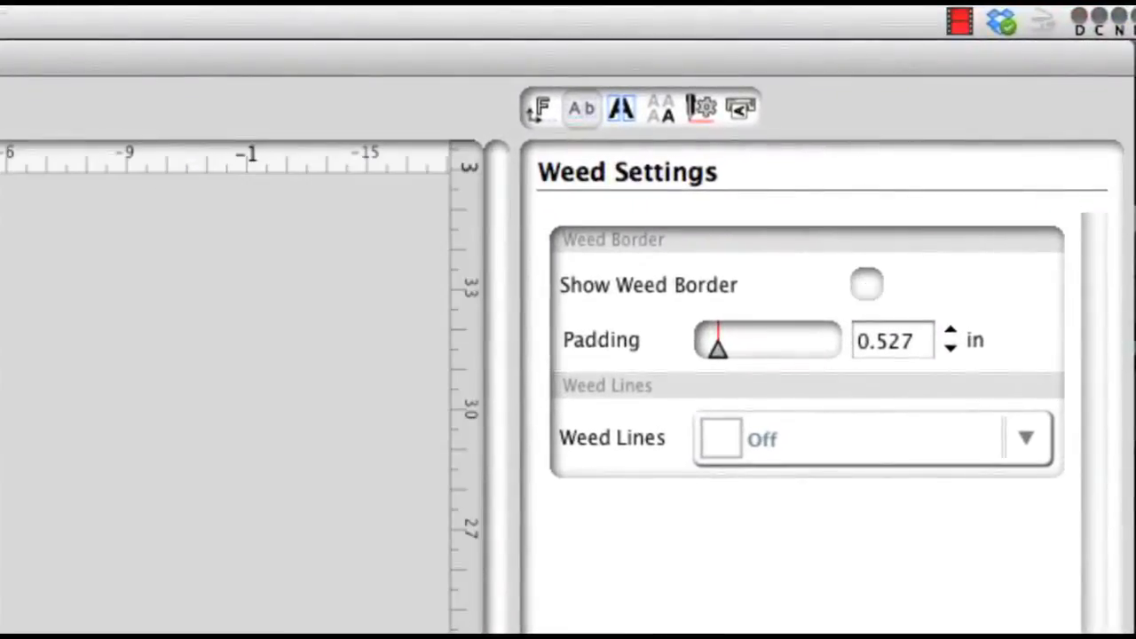
Open the Tiling options and compare the job size with the paper size in the Page options.
left_click(621, 110)
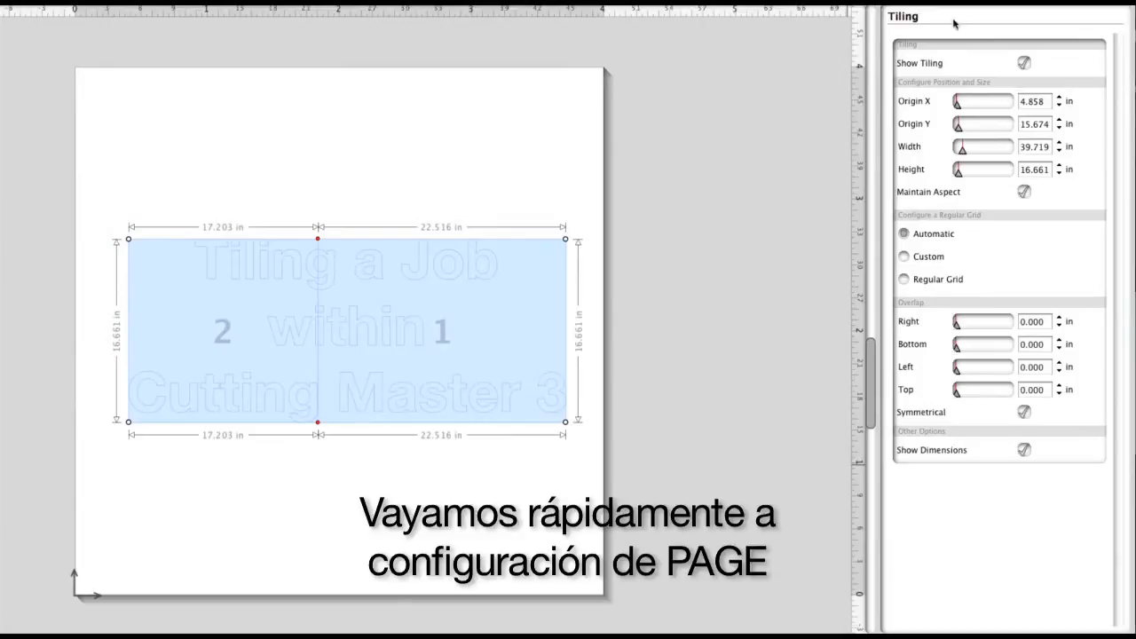
left_click(877, 4)
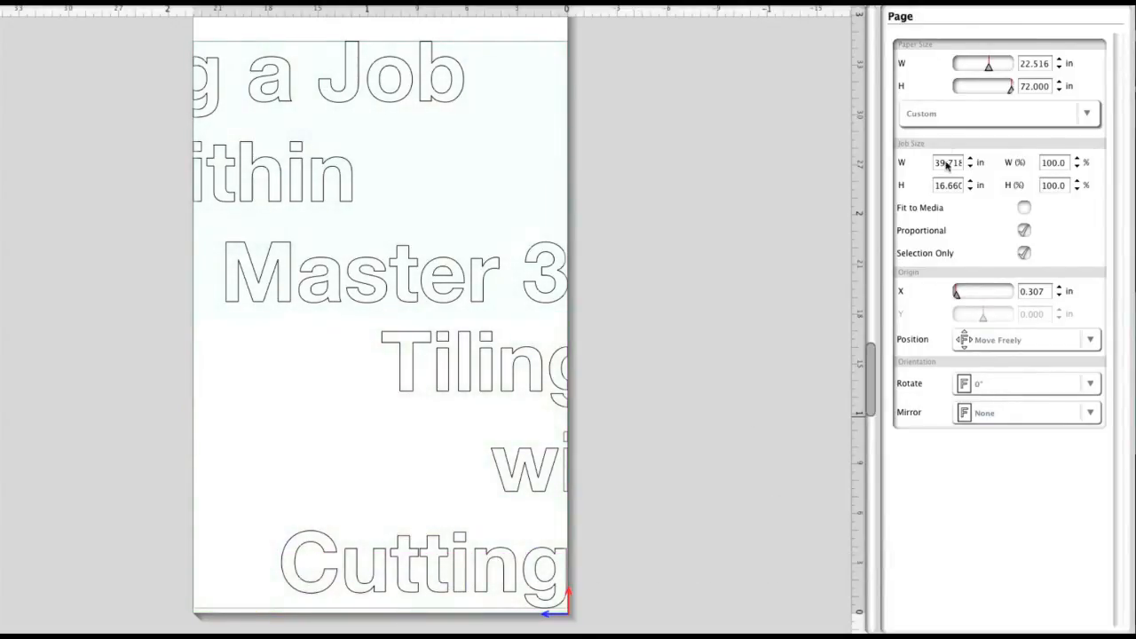
scroll(817, 190, "down", 2)
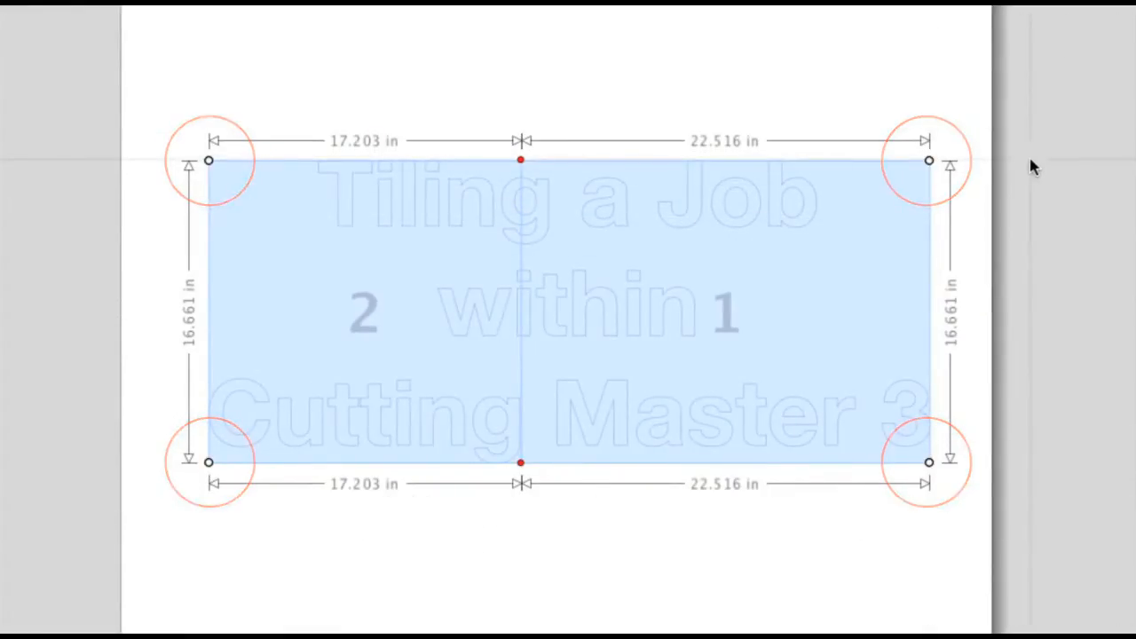
Enlarge the tiling area from its corners and shift the vertical divider so the segments are about 19.434 in and 21.719 in wide.
left_click_drag(930, 155, 937, 129)
left_click_drag(205, 153, 195, 147)
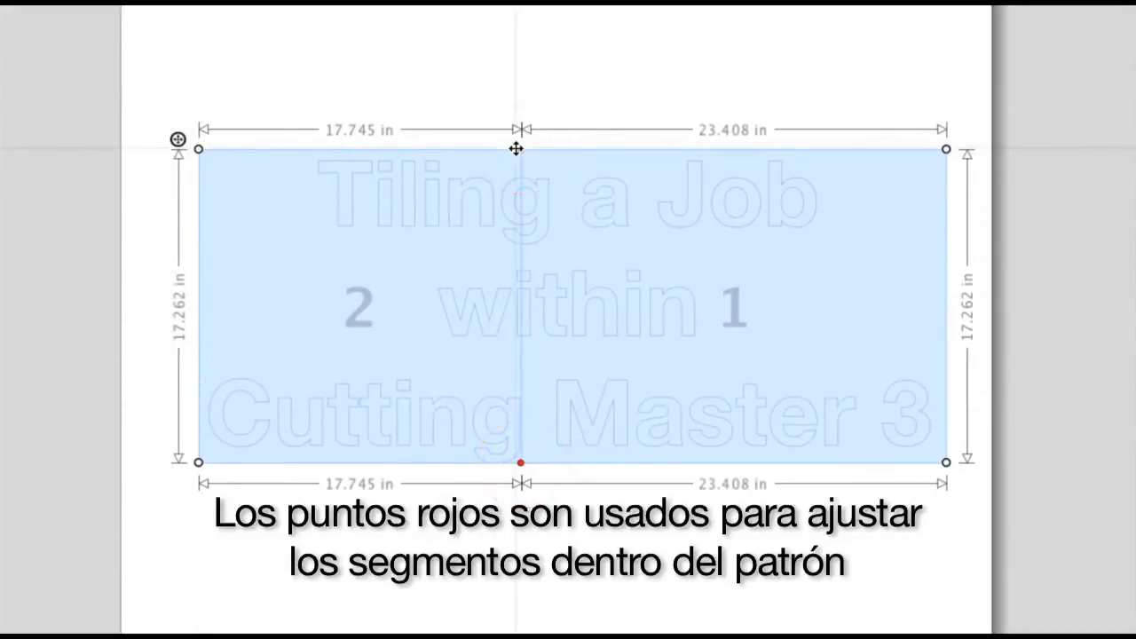
left_click_drag(521, 149, 551, 153)
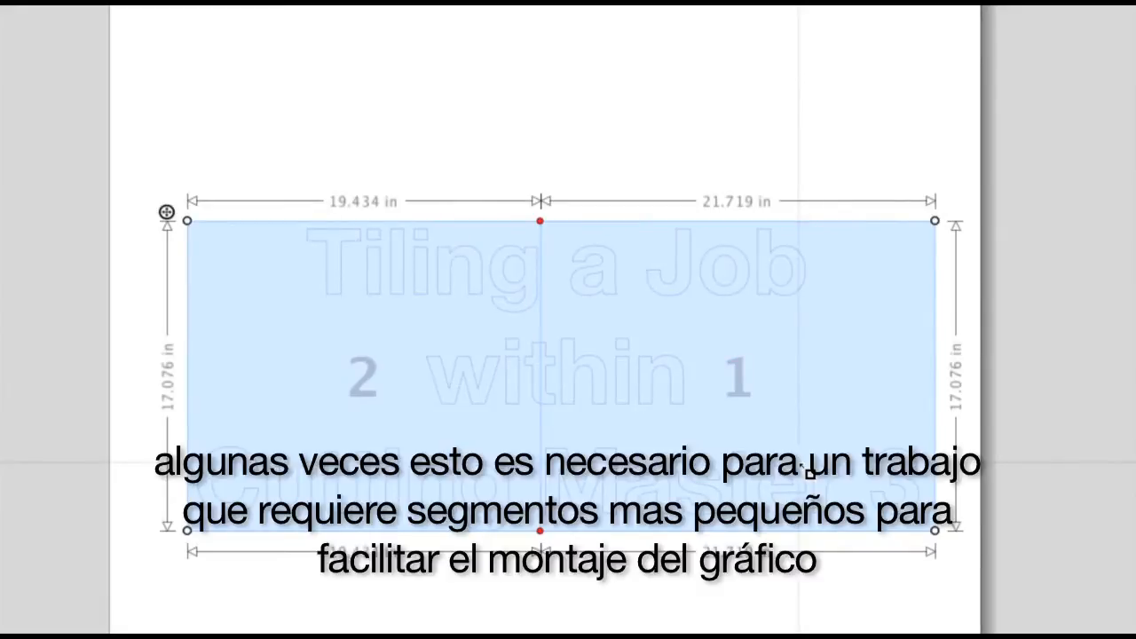
scroll(827, 401, "down", 3)
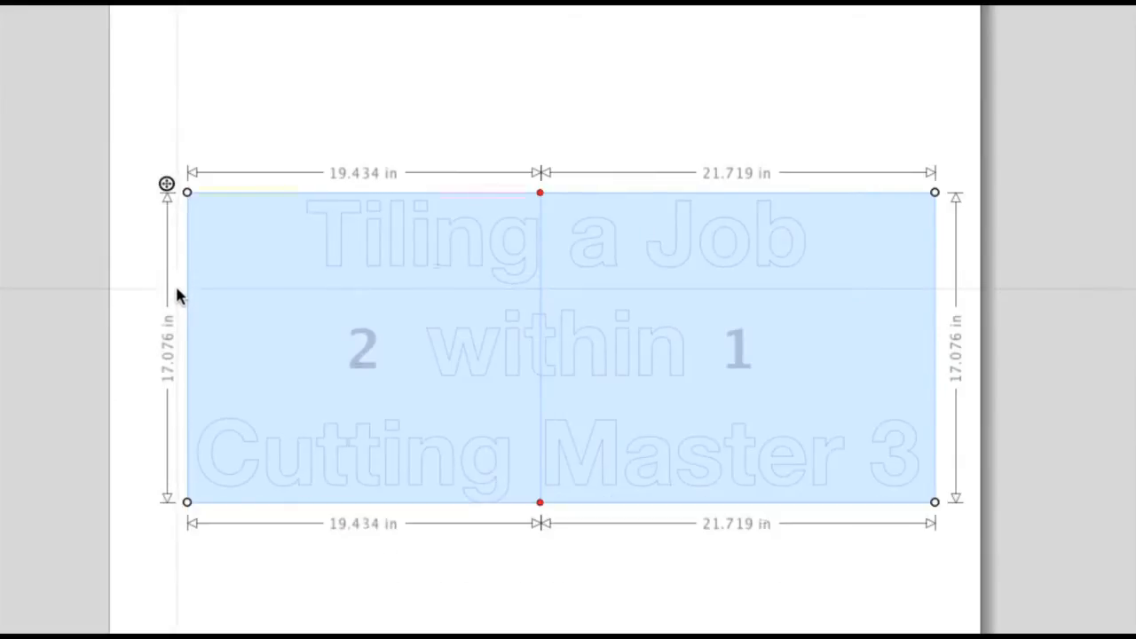
Add a horizontal divider splitting the tiling into rows about 5.339 in and 11.737 in high, and move Origin X to about 6.329 in.
left_click_drag(194, 296, 964, 347)
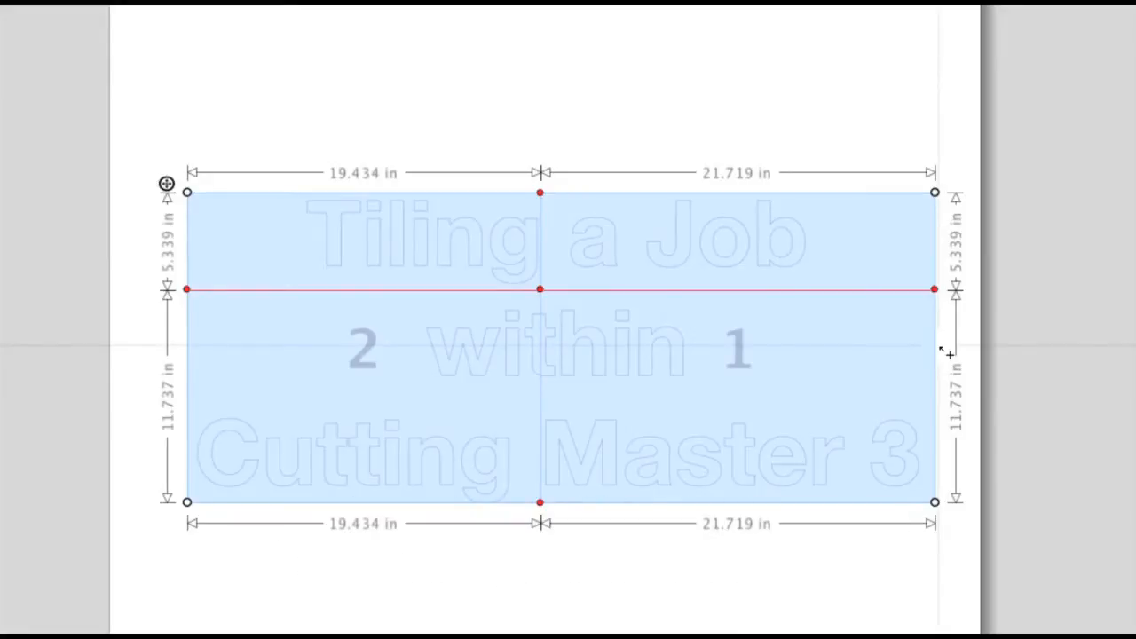
left_click_drag(944, 352, 940, 354)
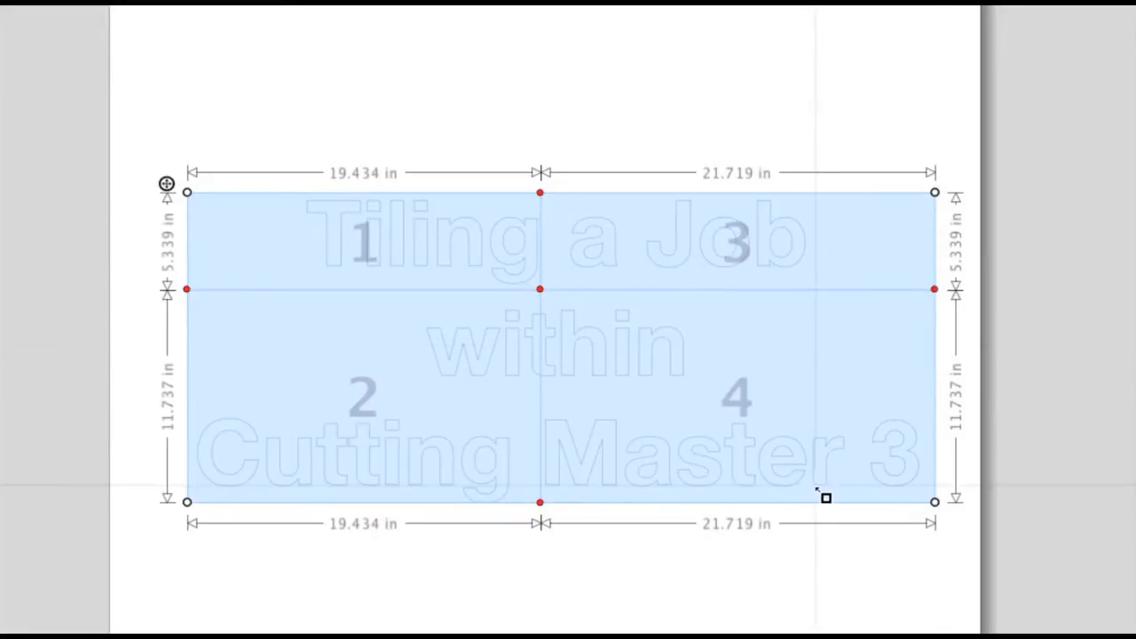
scroll(893, 431, "up", 2)
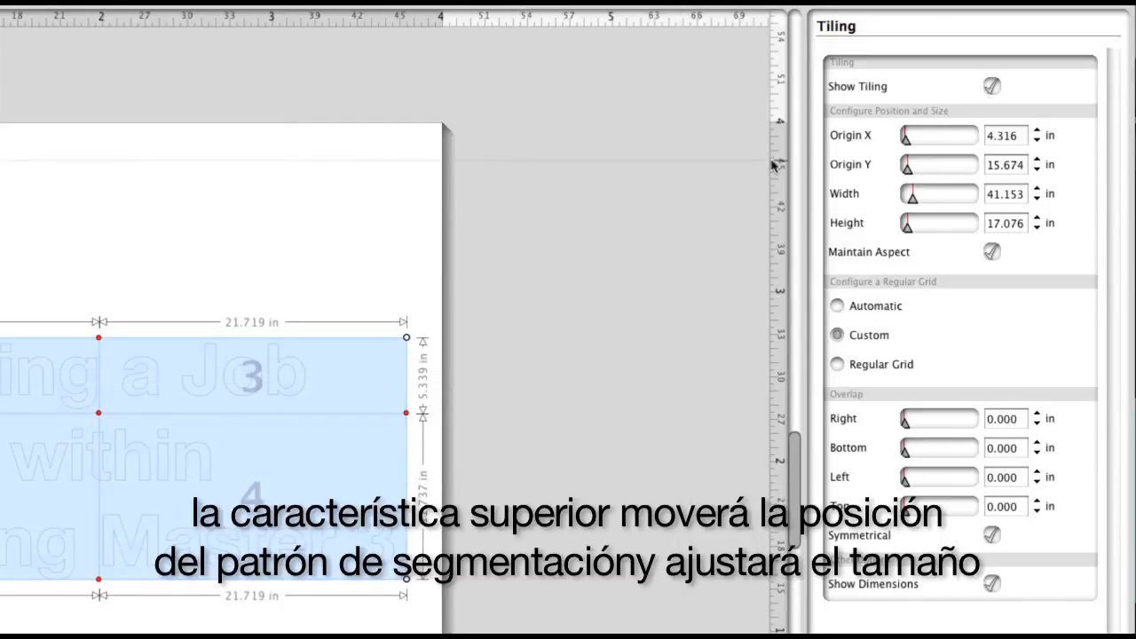
left_click_drag(907, 141, 907, 141)
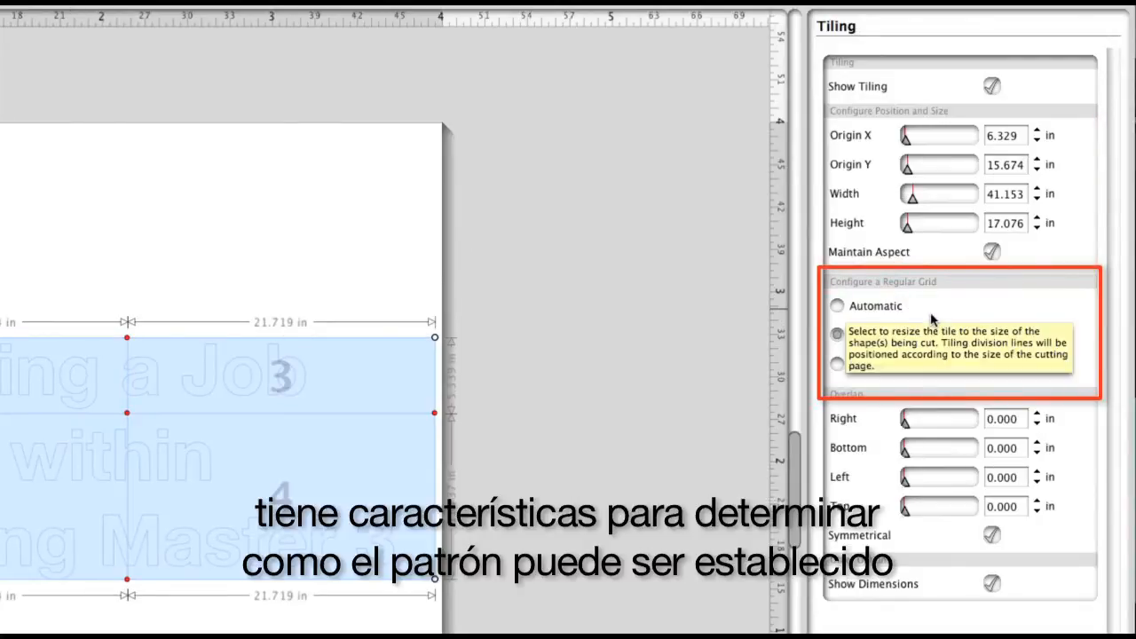
Reset the tiling to Automatic and add a custom horizontal divider about 5.112 in below the pattern's upper edge.
left_click(854, 307)
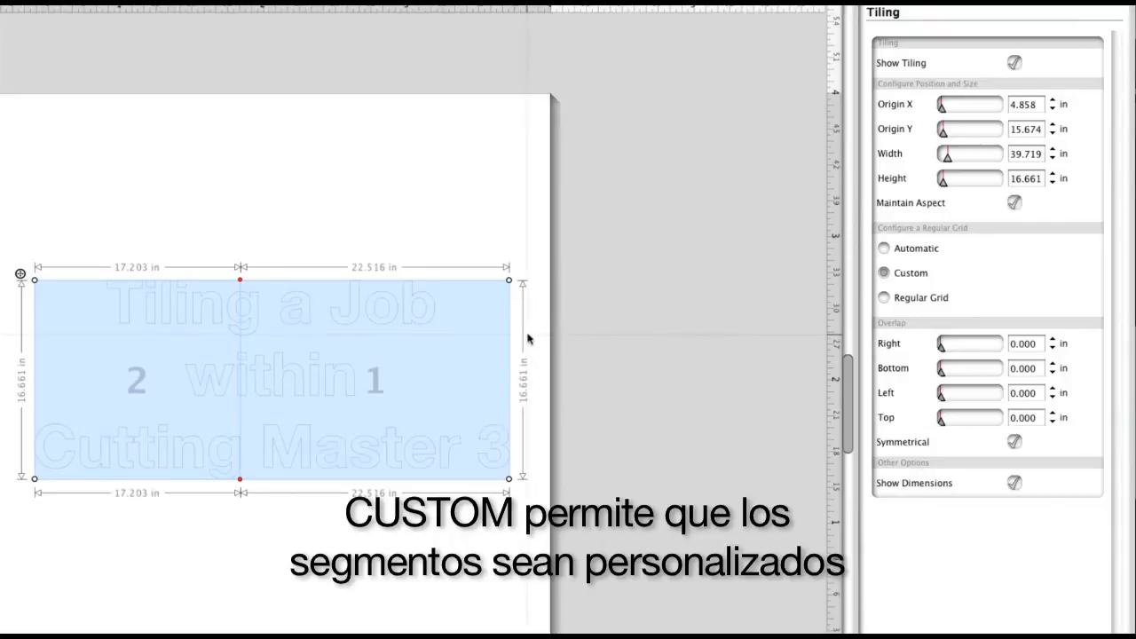
left_click_drag(513, 342, 35, 341)
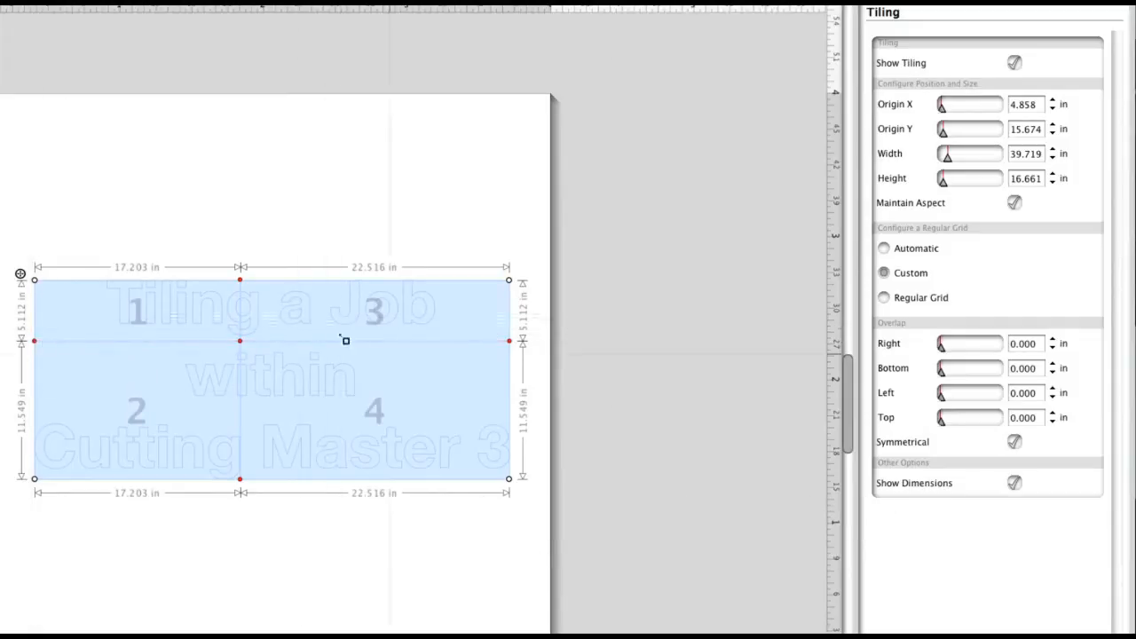
Configure the tiling as a Regular Grid of 4 columns and 4 rows and return it to Automatic.
left_click(884, 298)
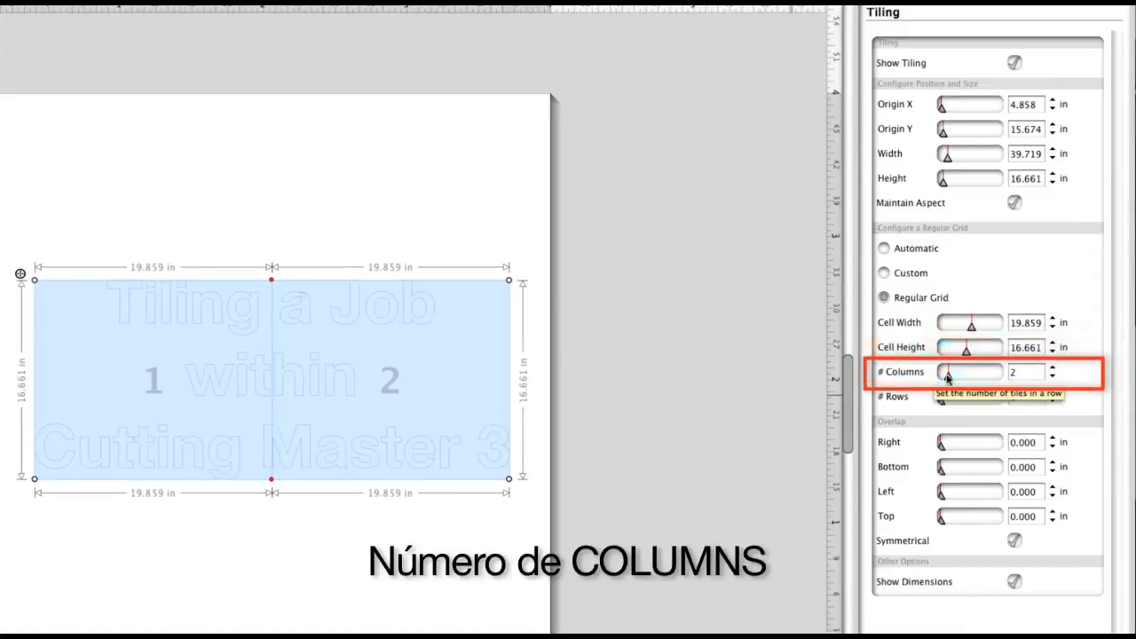
left_click_drag(949, 379, 967, 396)
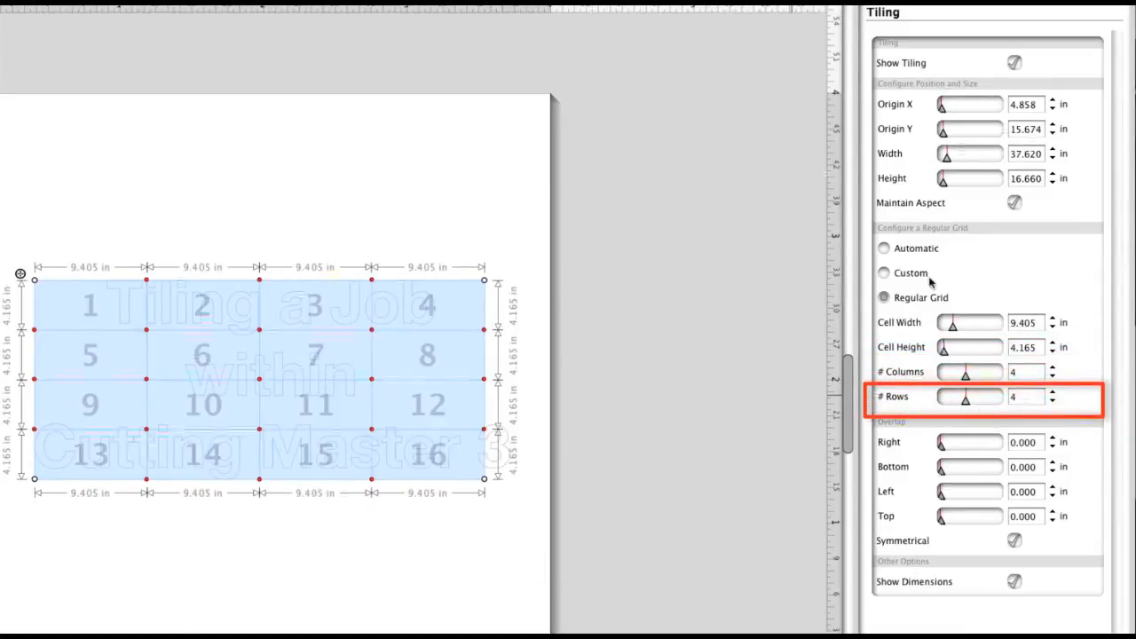
left_click(883, 249)
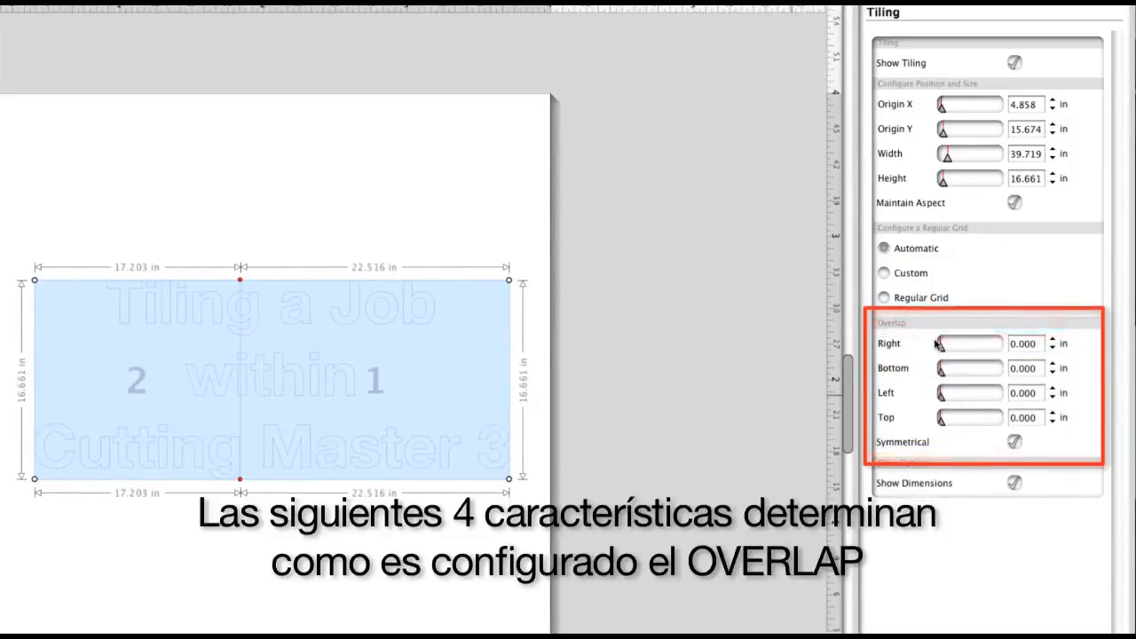
Add a horizontal divider about 4.486 in below the pattern's upper edge and set symmetrical overlaps of about 0.509 in Right and 0.632 in Bottom.
left_click_drag(35, 333, 535, 346)
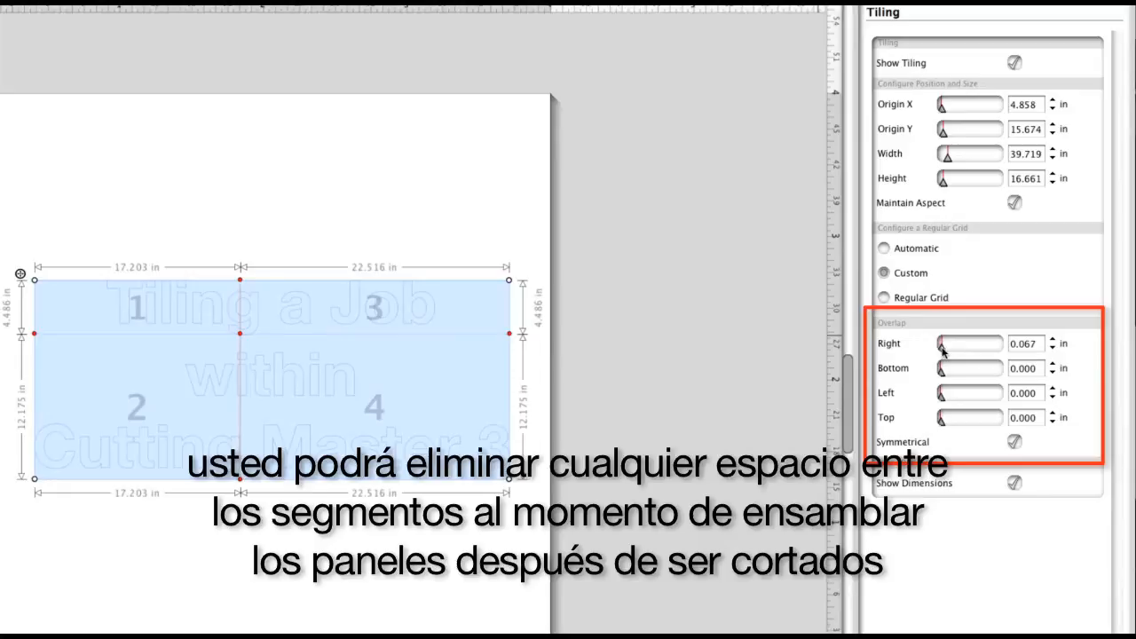
left_click_drag(944, 350, 963, 377)
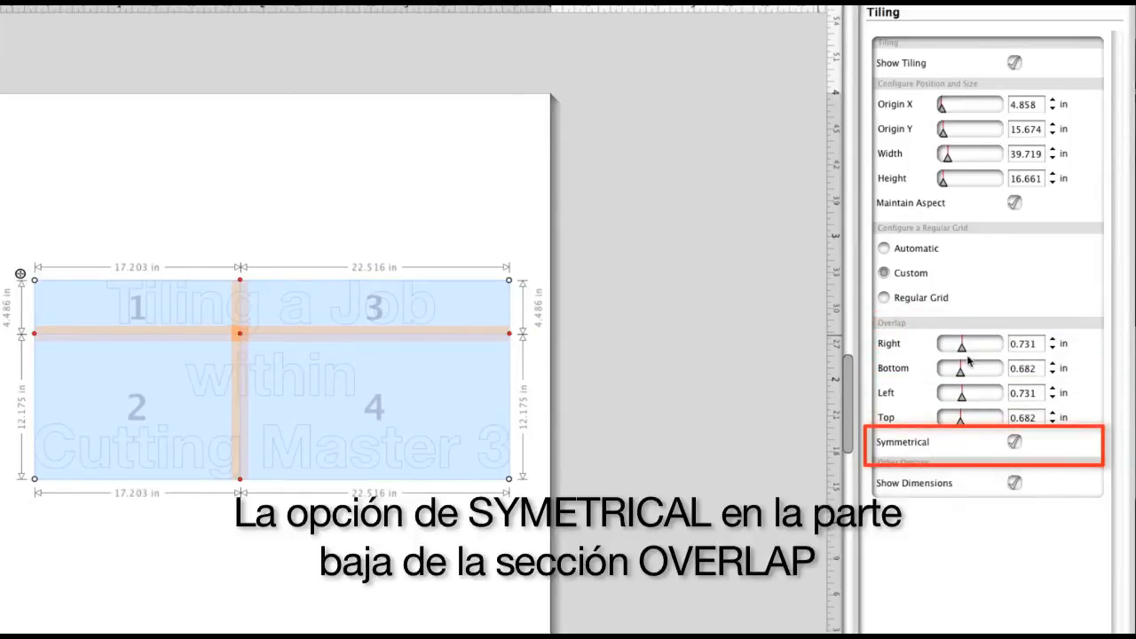
mouse_move(960, 372)
left_mouse_down()
mouse_move(976, 347)
mouse_move(957, 351)
left_mouse_up()
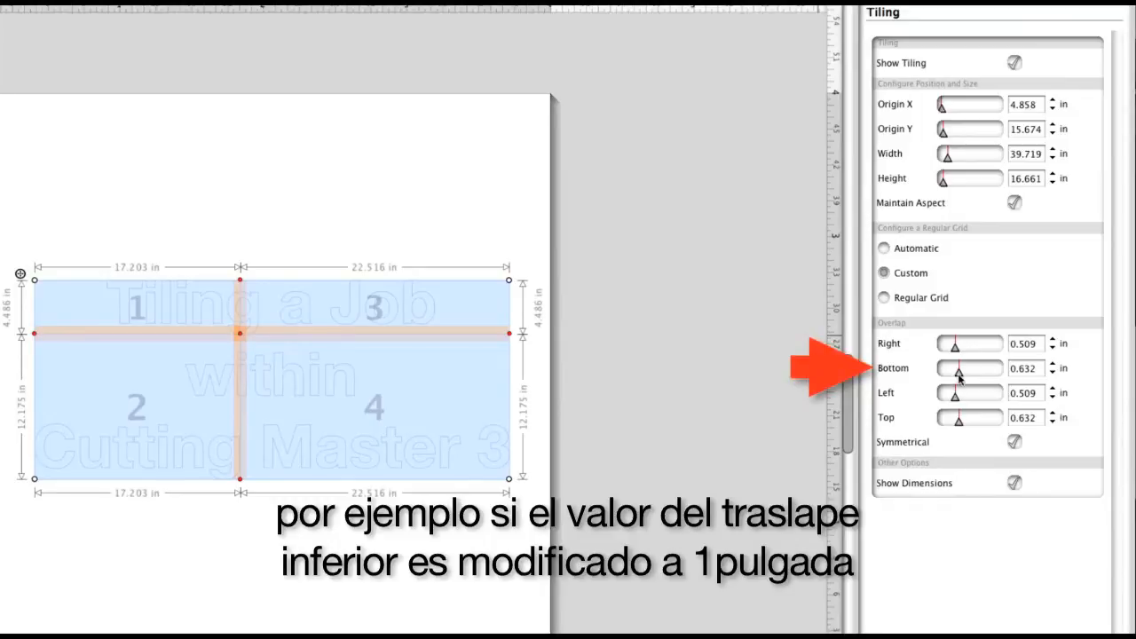
Set the symmetrical tile overlaps to 1 in for Bottom and 1 in for Right.
double_click(1015, 369)
type("1")
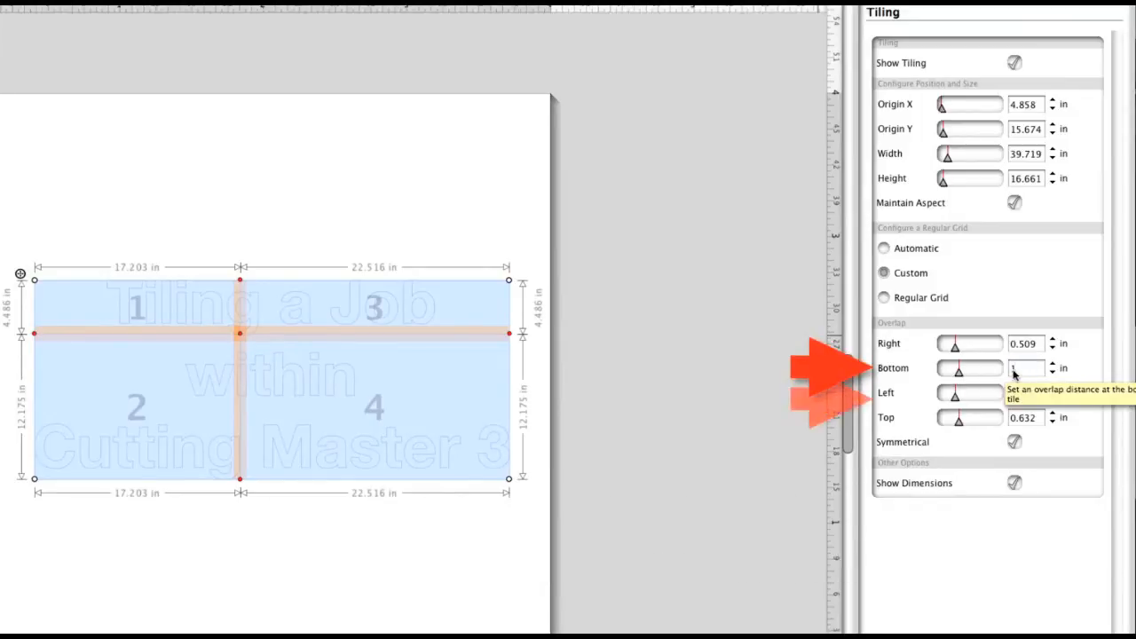
key("Return")
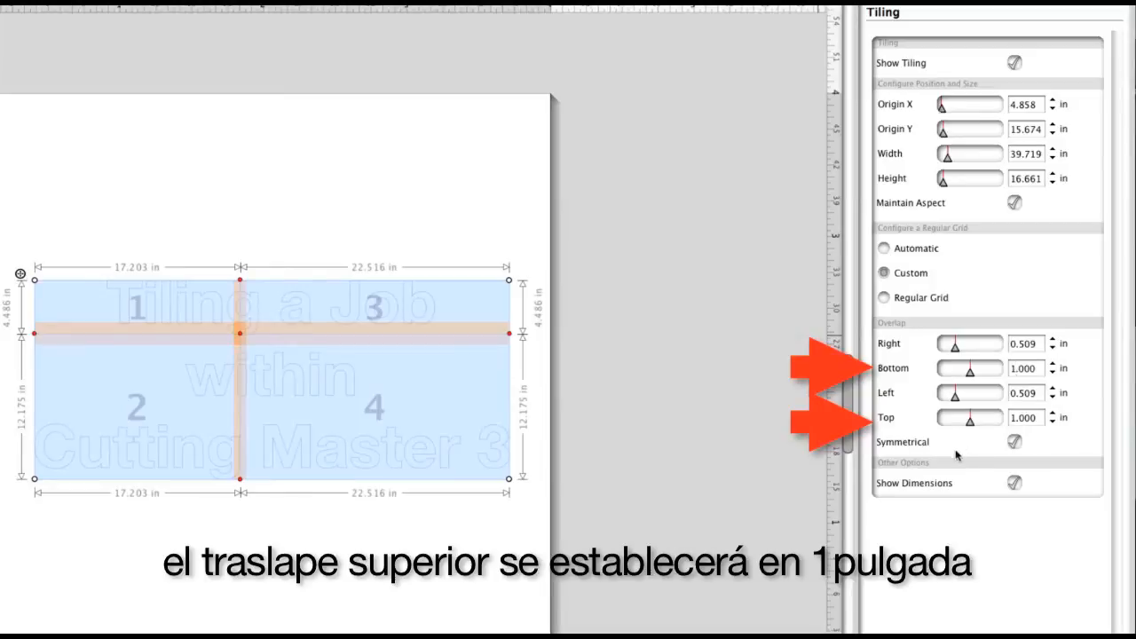
double_click(1020, 346)
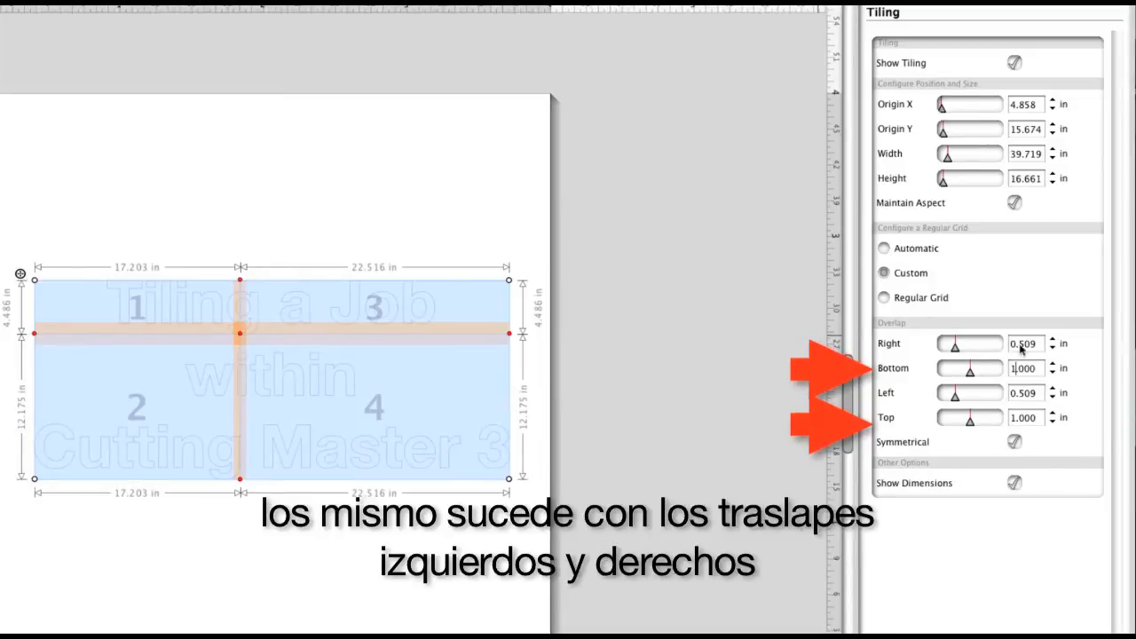
type("1")
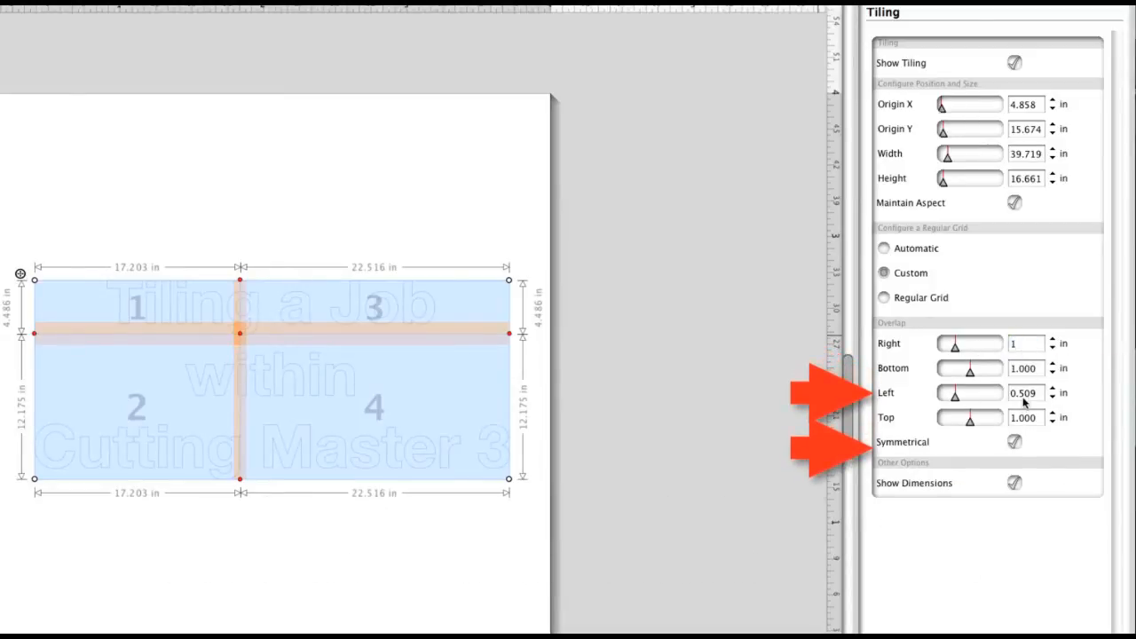
double_click(1024, 396)
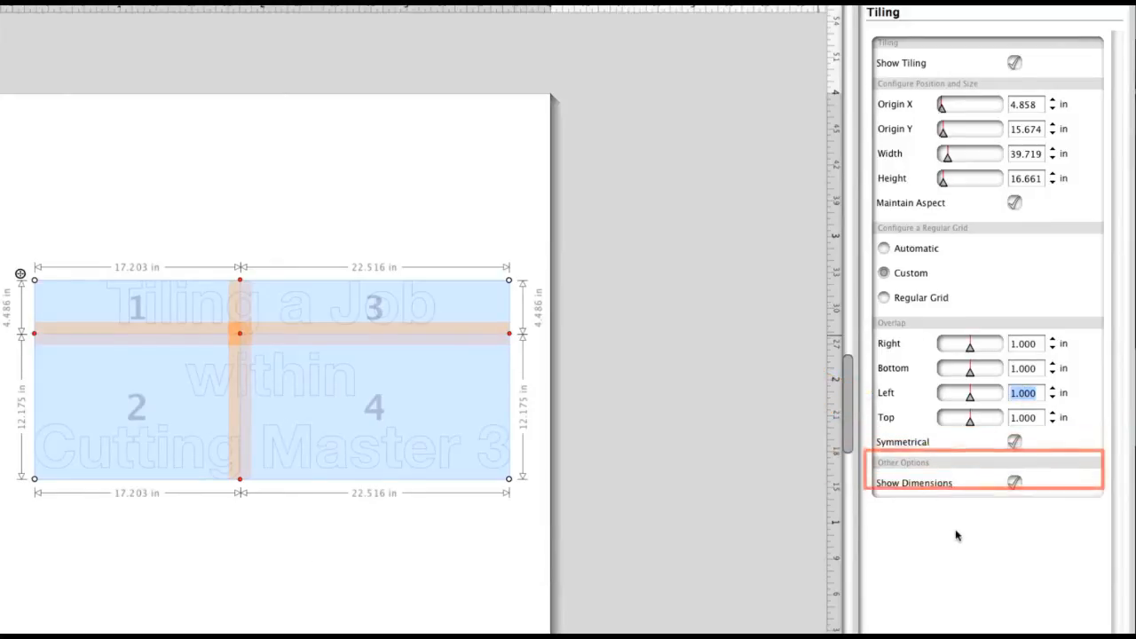
Toggle the display of the tile dimensions off and back on.
left_click(1014, 484)
left_click(1013, 484)
left_click(1014, 484)
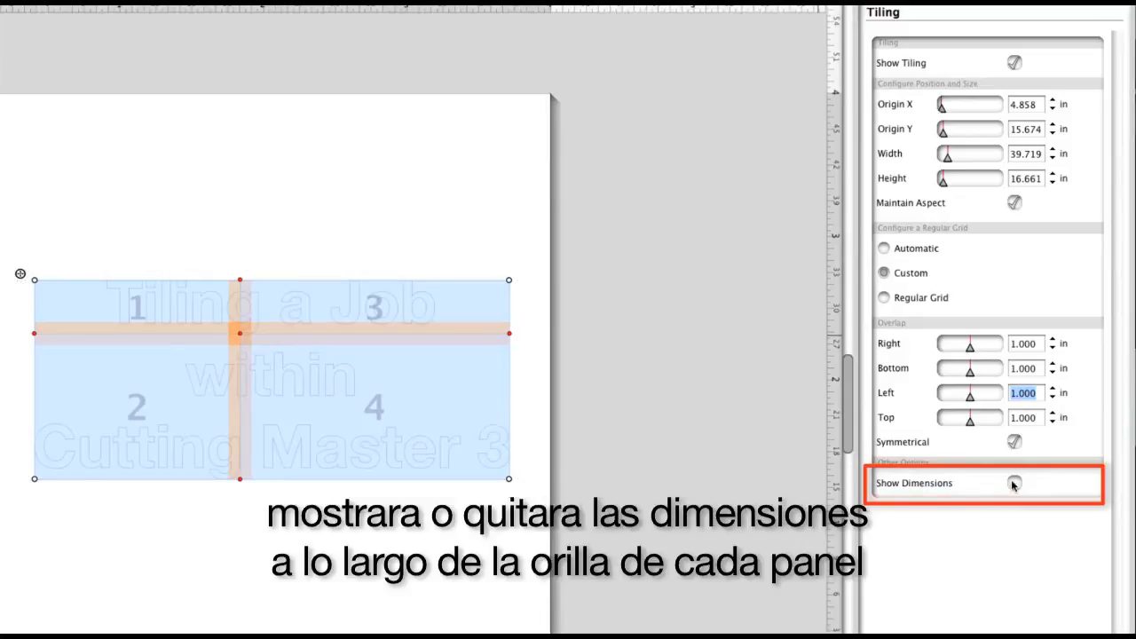
left_click(1014, 483)
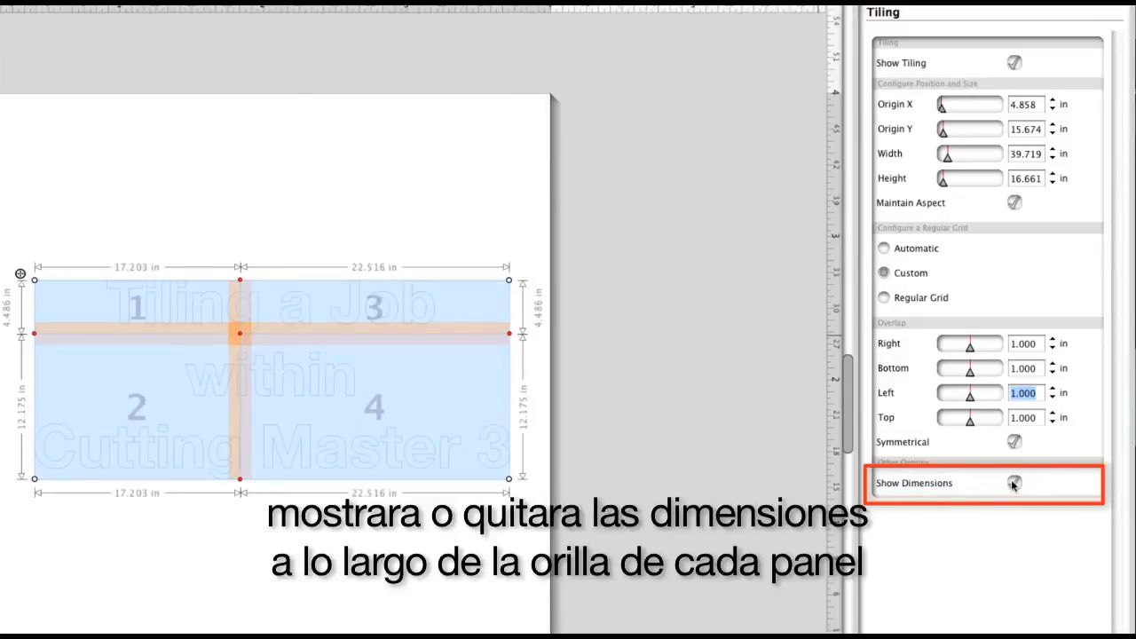
left_click(1014, 484)
left_click(1013, 484)
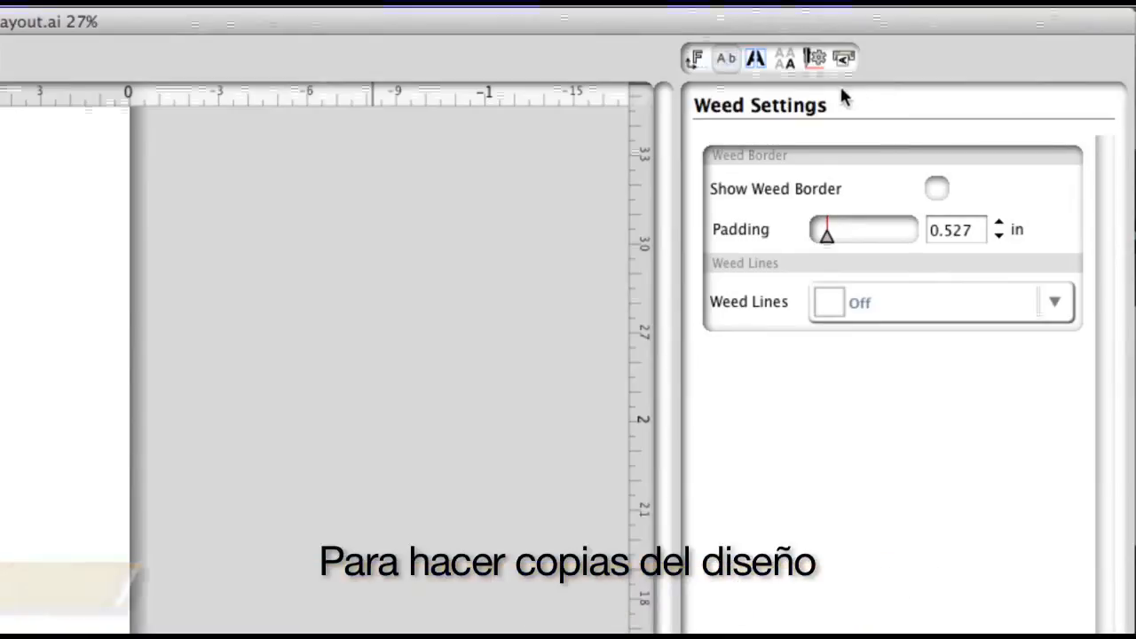
Lay out matrix copies in 12 rows and 8 columns limited to the media, and adjust the horizontal separation between copies.
left_click(785, 58)
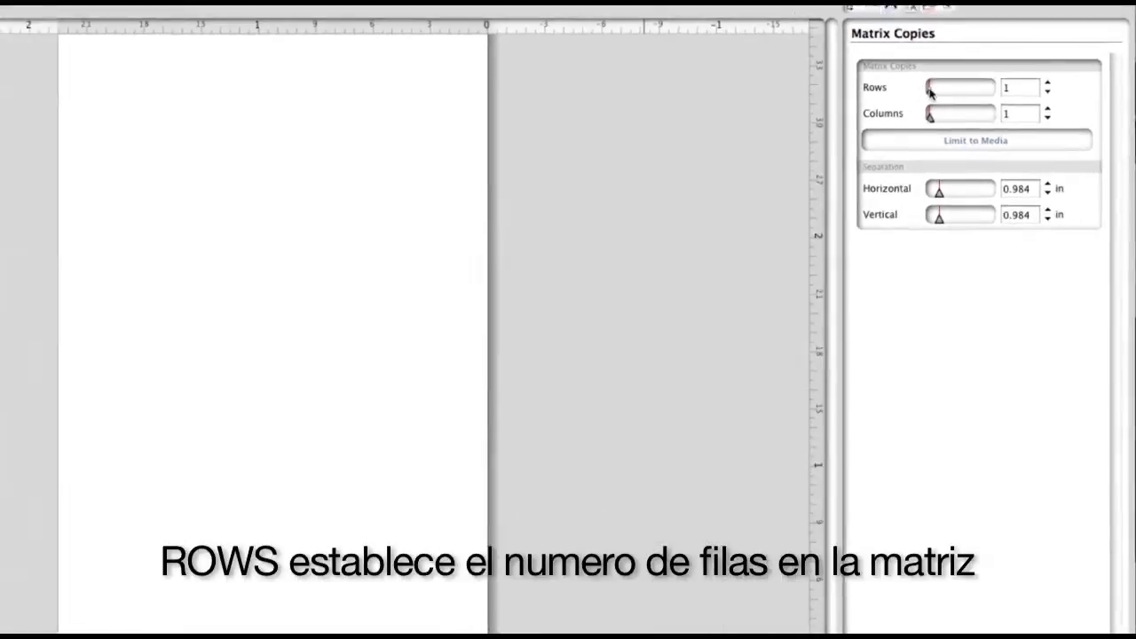
left_click_drag(929, 90, 984, 77)
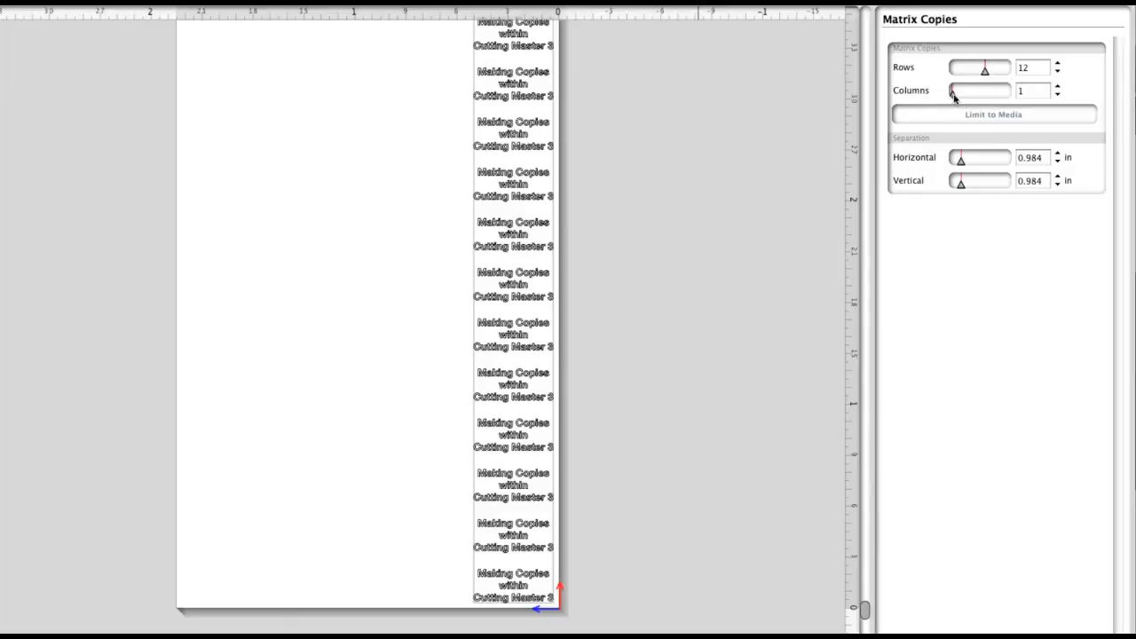
left_click_drag(952, 96, 973, 98)
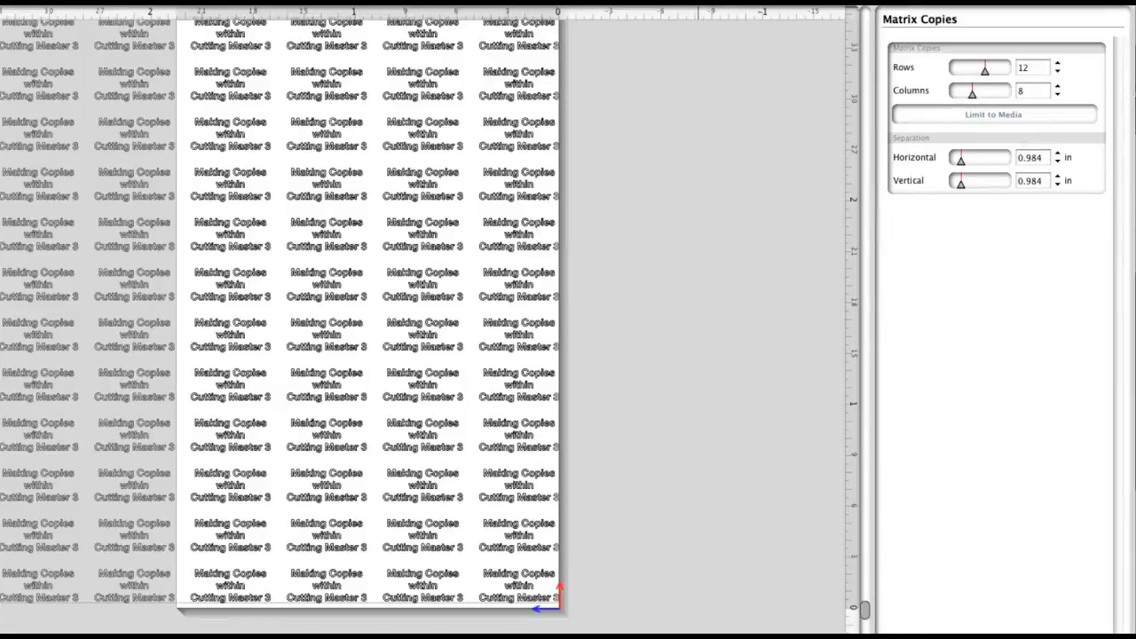
left_click(1041, 116)
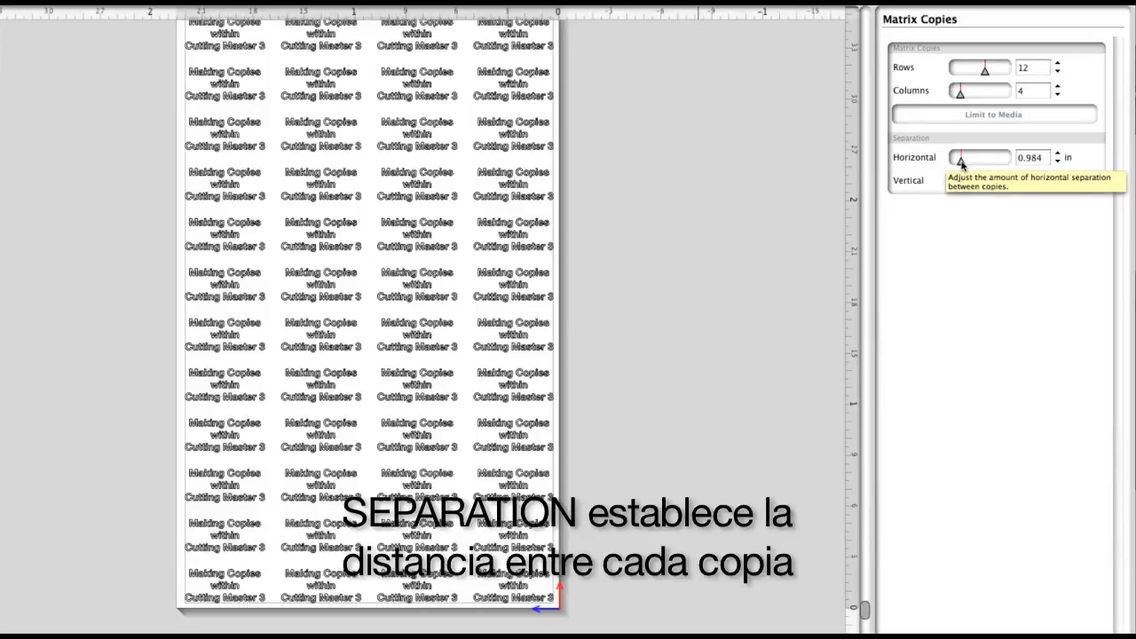
left_click_drag(960, 162, 957, 188)
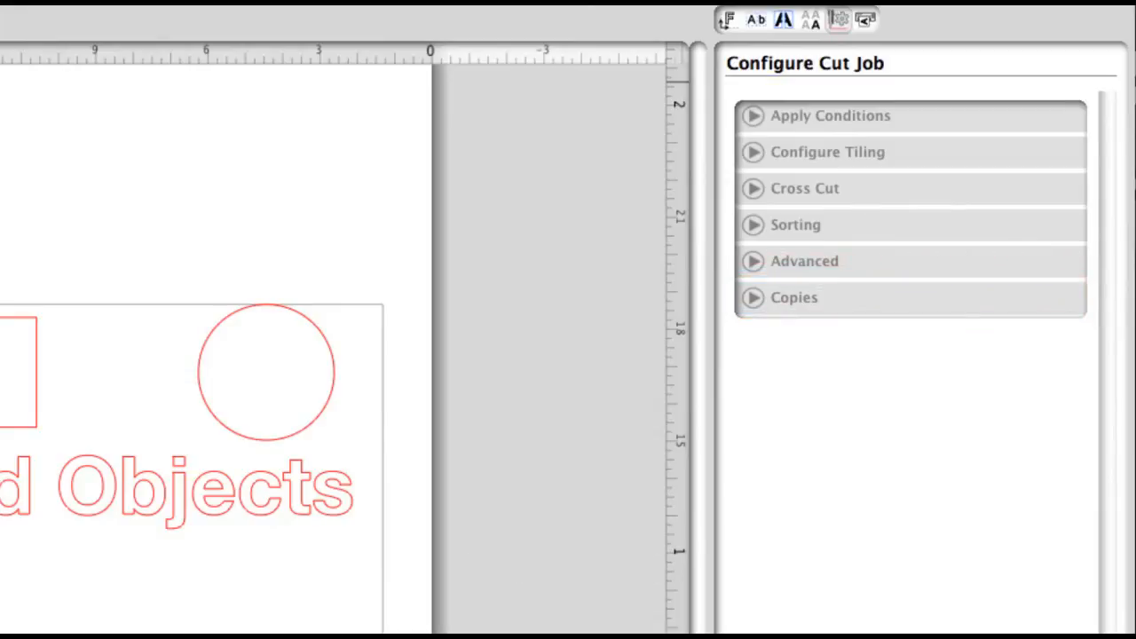
Expand the Apply Conditions settings of the cut job.
left_click(821, 116)
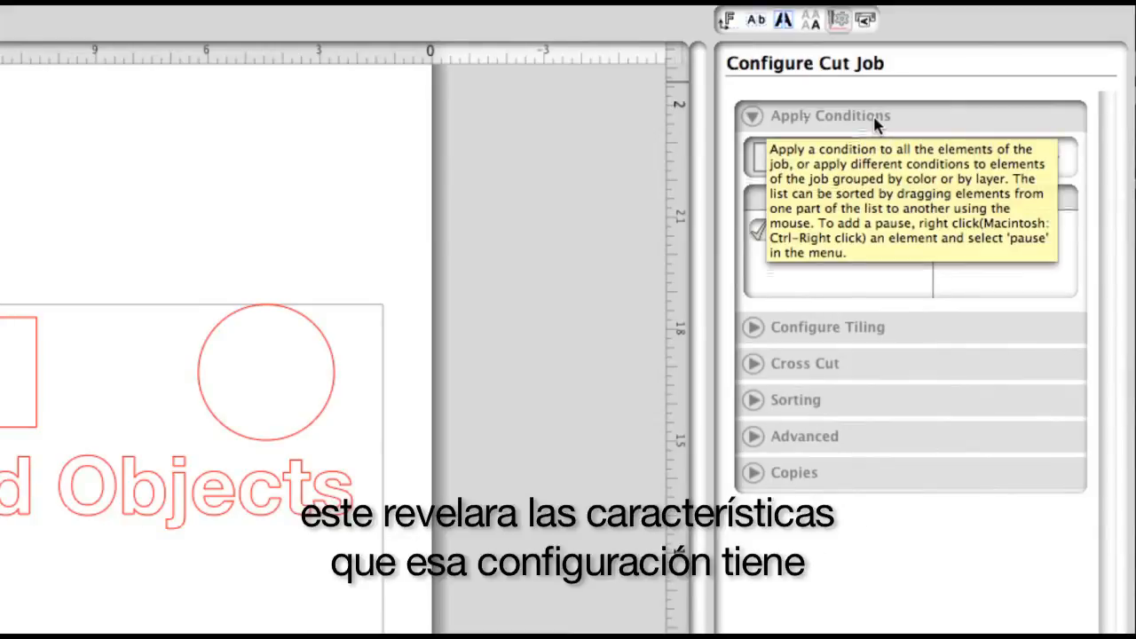
left_click(872, 115)
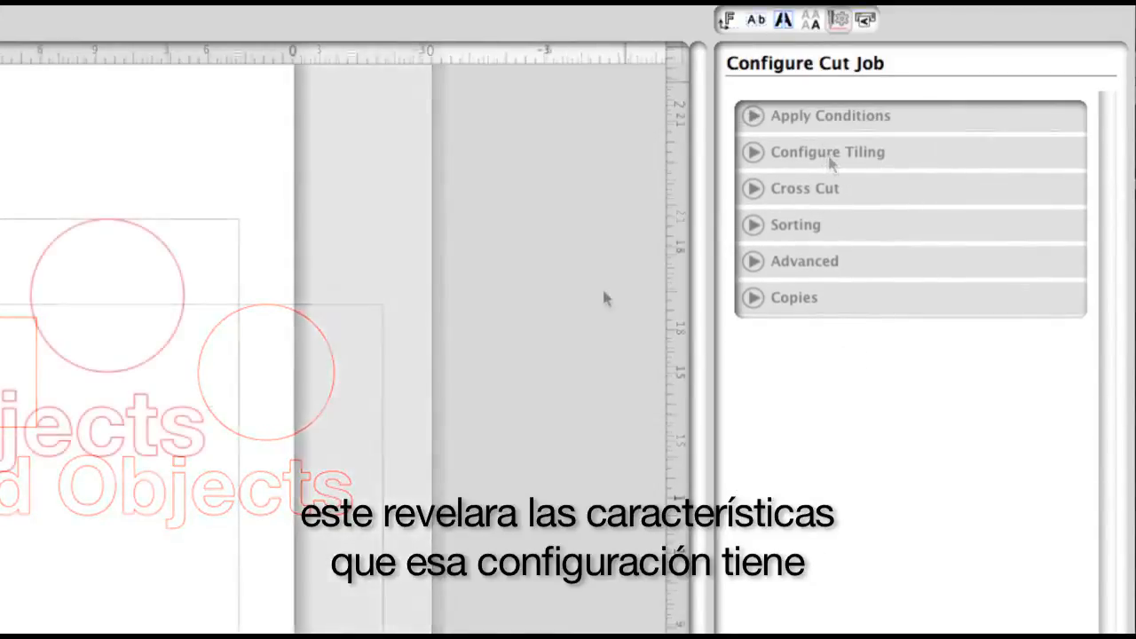
left_click(746, 115)
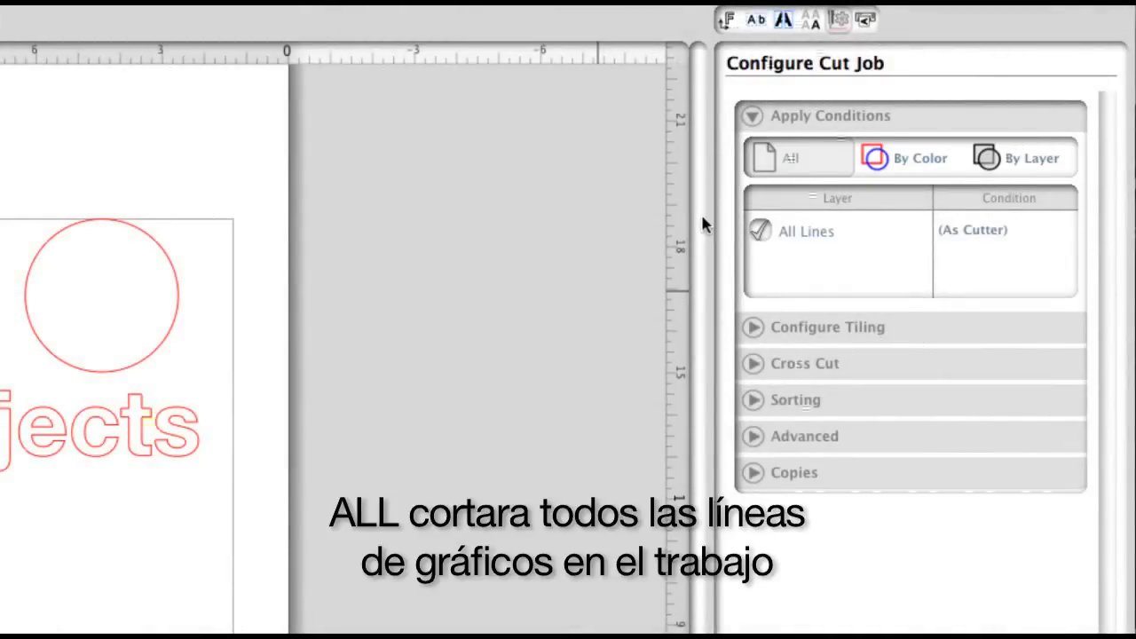
Apply conditions By Color, excluding and restoring the blue objects and the red objects in turn.
left_click(923, 152)
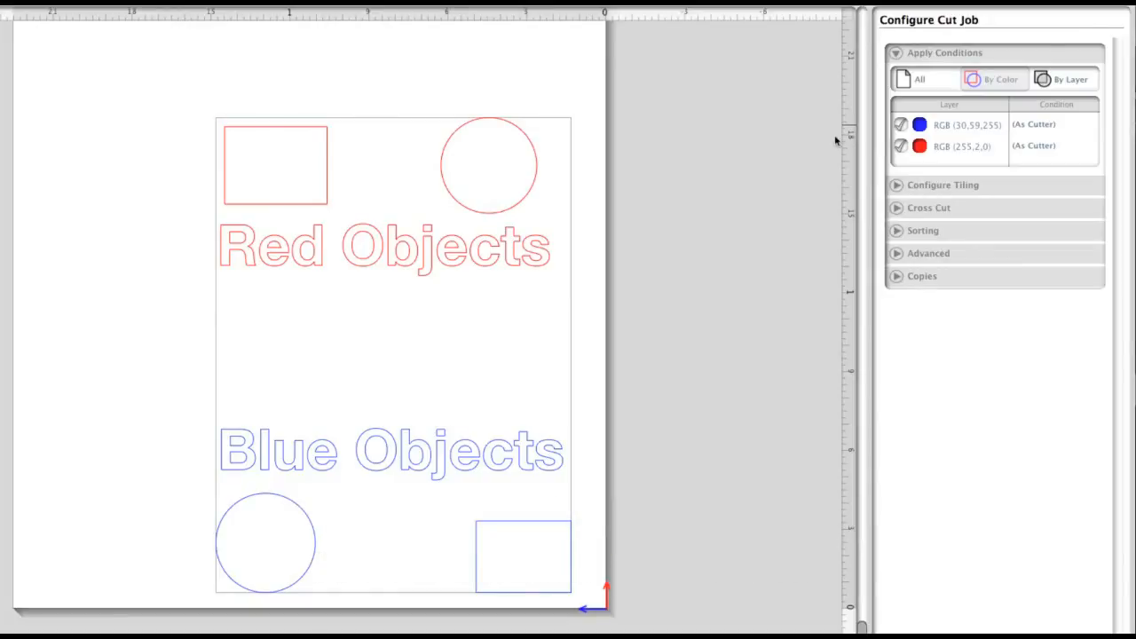
left_click(900, 127)
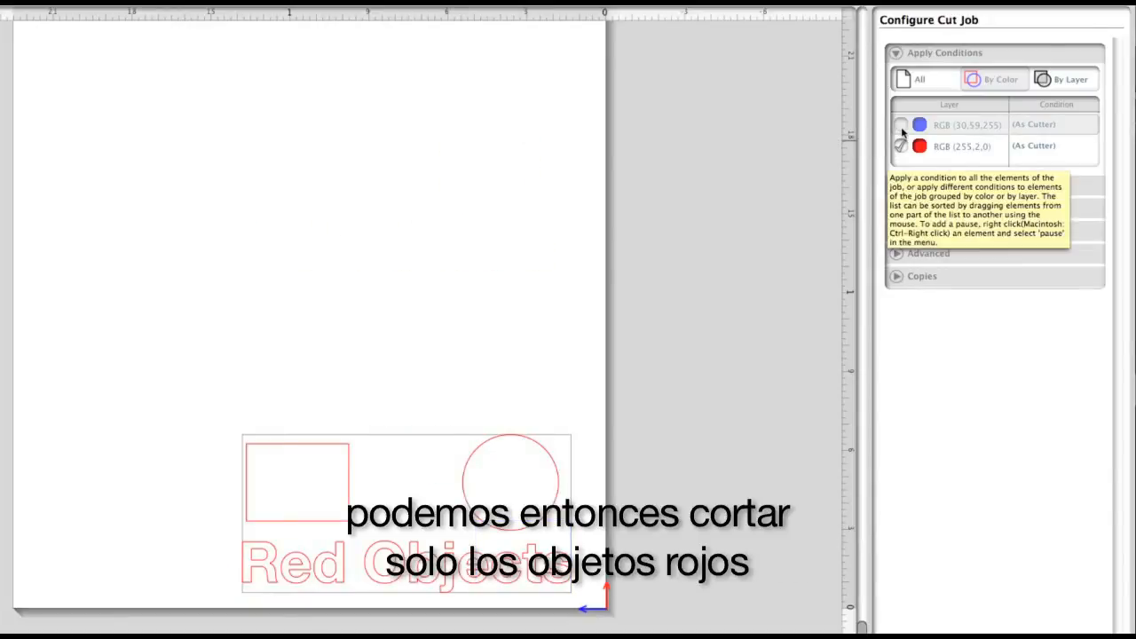
left_click(901, 127)
left_click(900, 146)
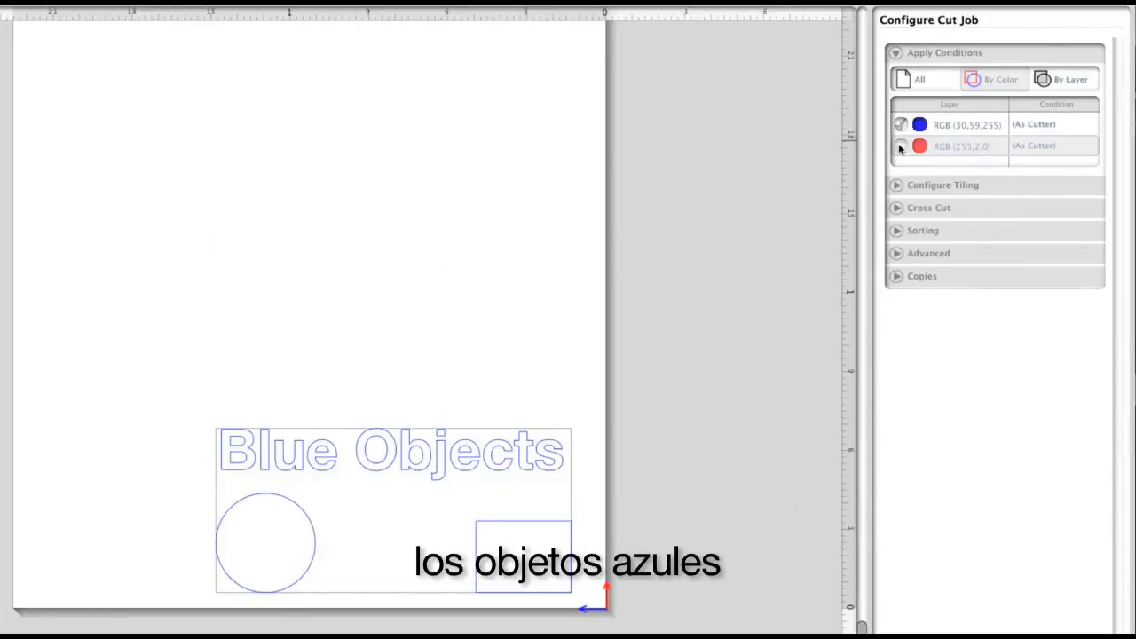
left_click(900, 147)
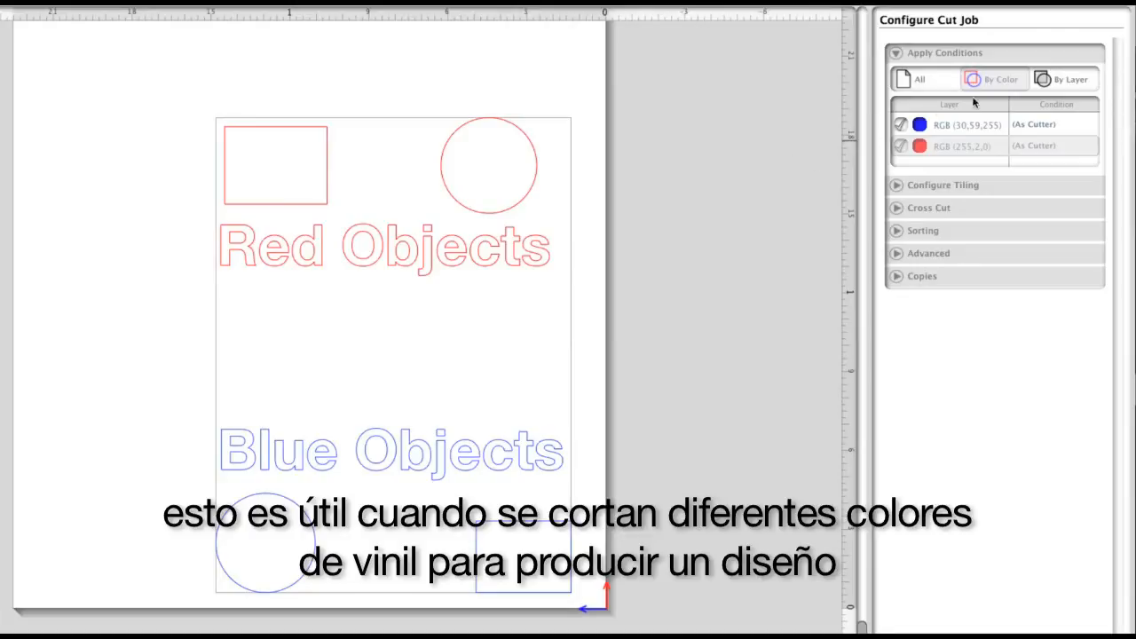
Apply conditions By Layer, excluding and restoring the Blue Layer and the Red Layer in turn.
left_click(1050, 82)
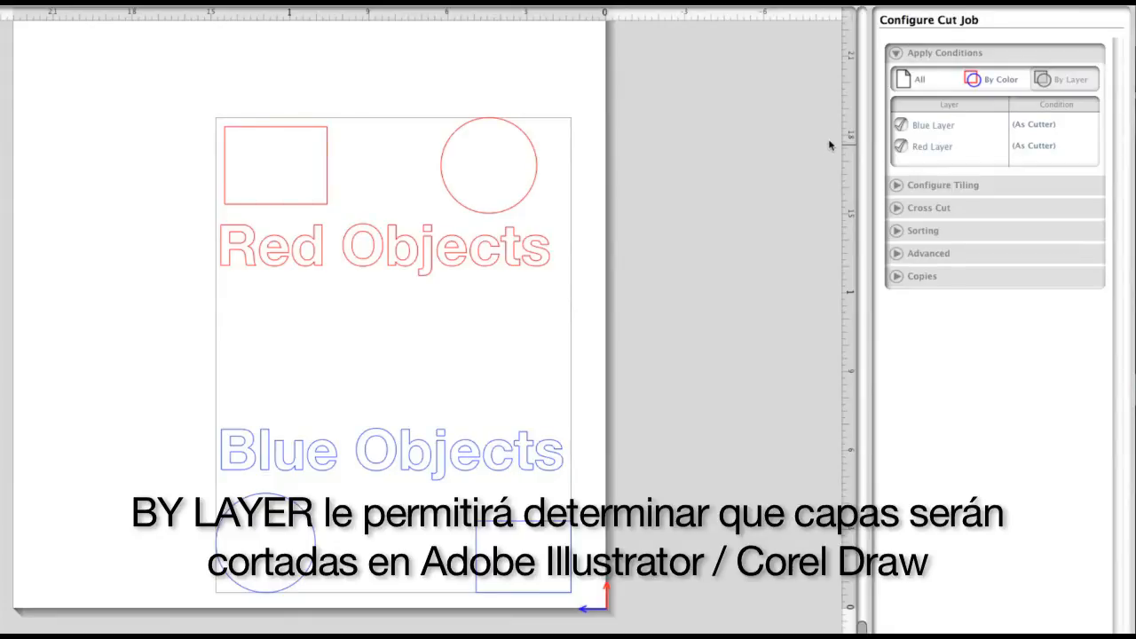
left_click(900, 126)
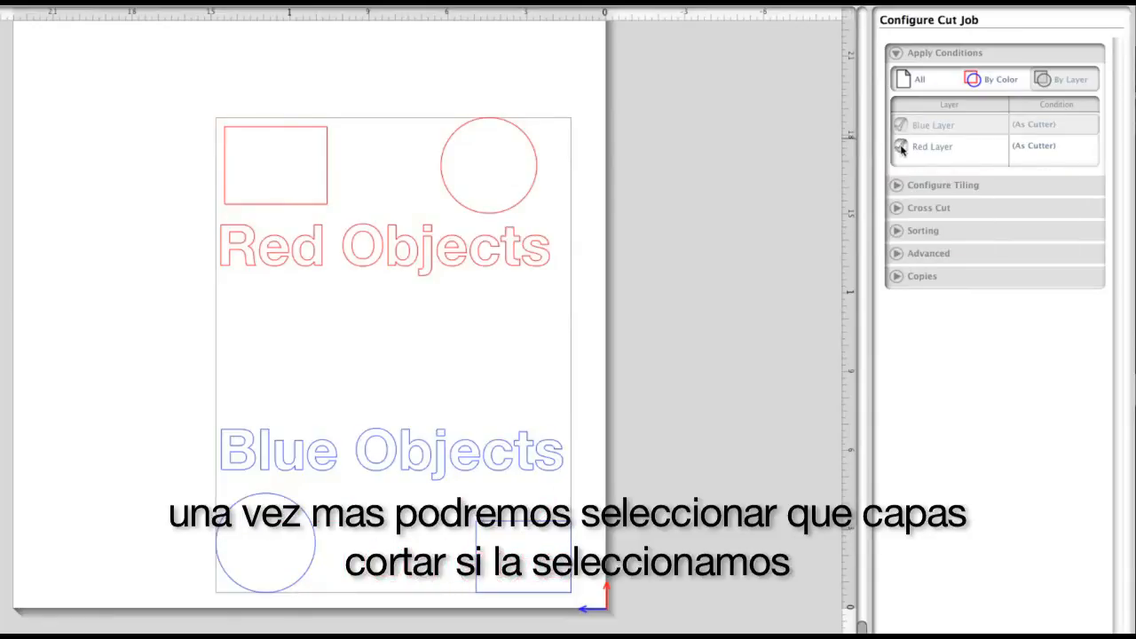
left_click(901, 147)
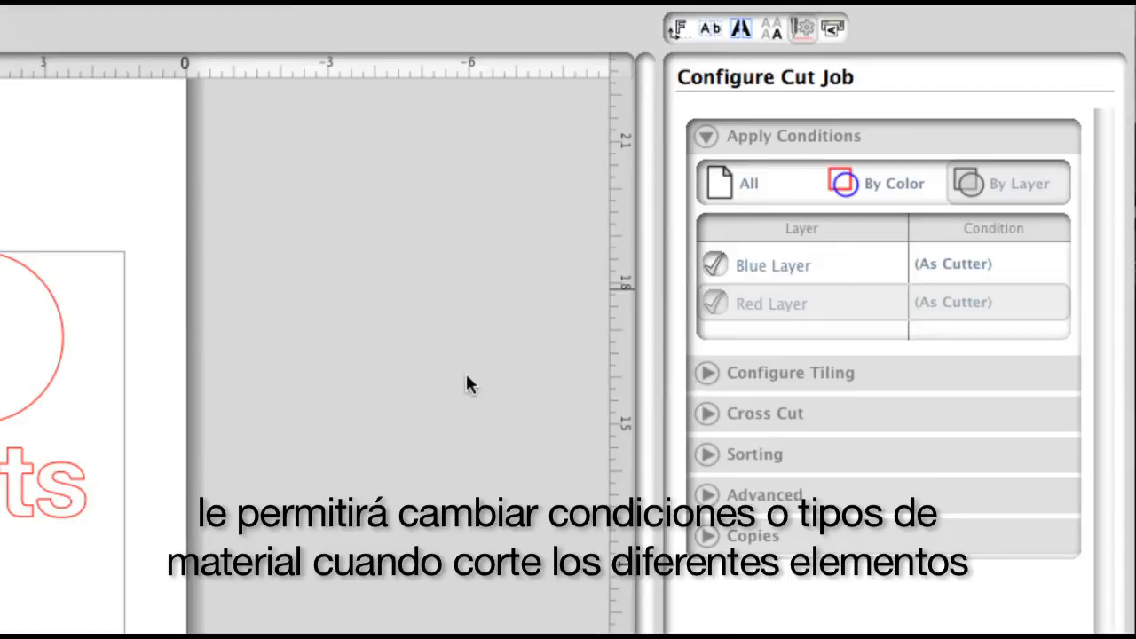
Apply conditions to all lines of the job and assign them Condition No. 2.
left_click(982, 253)
left_click(803, 180)
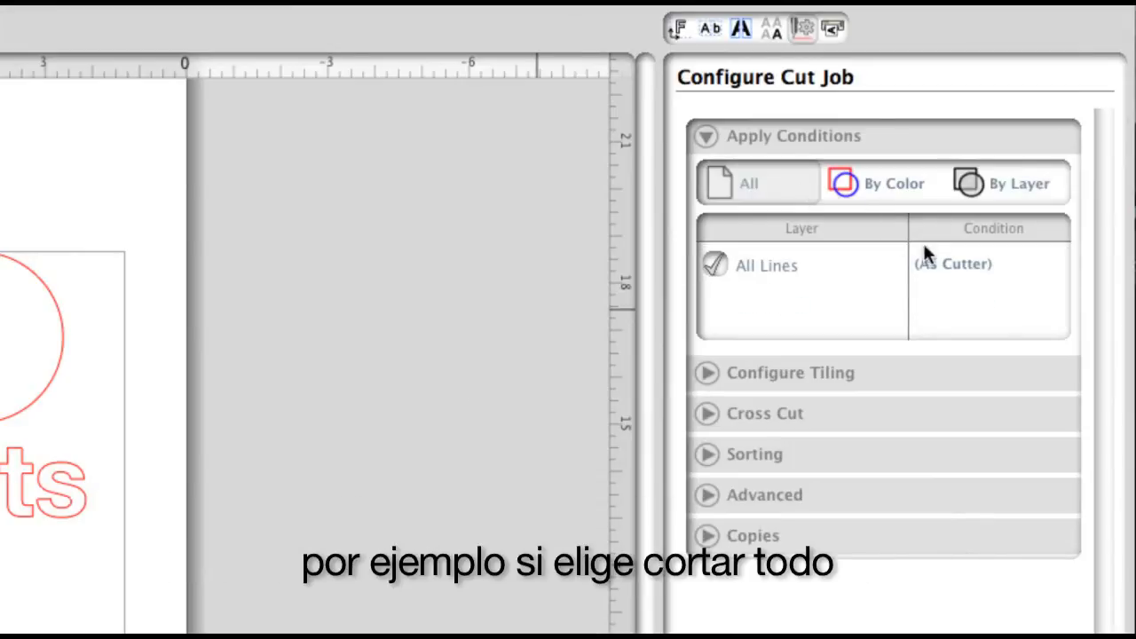
left_click(978, 259)
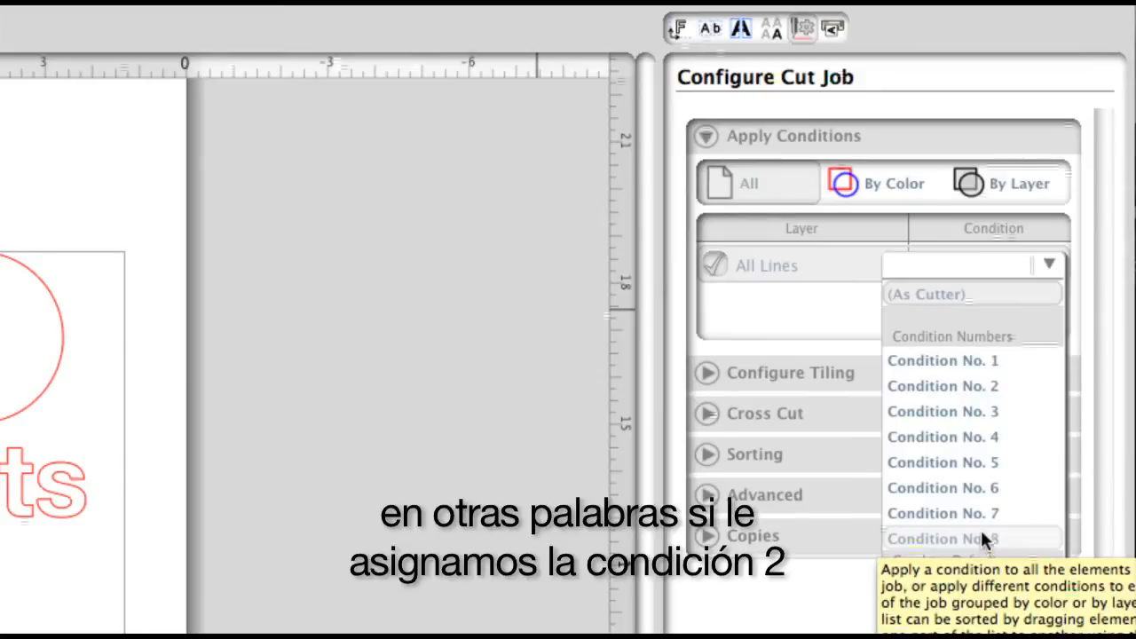
left_click(981, 388)
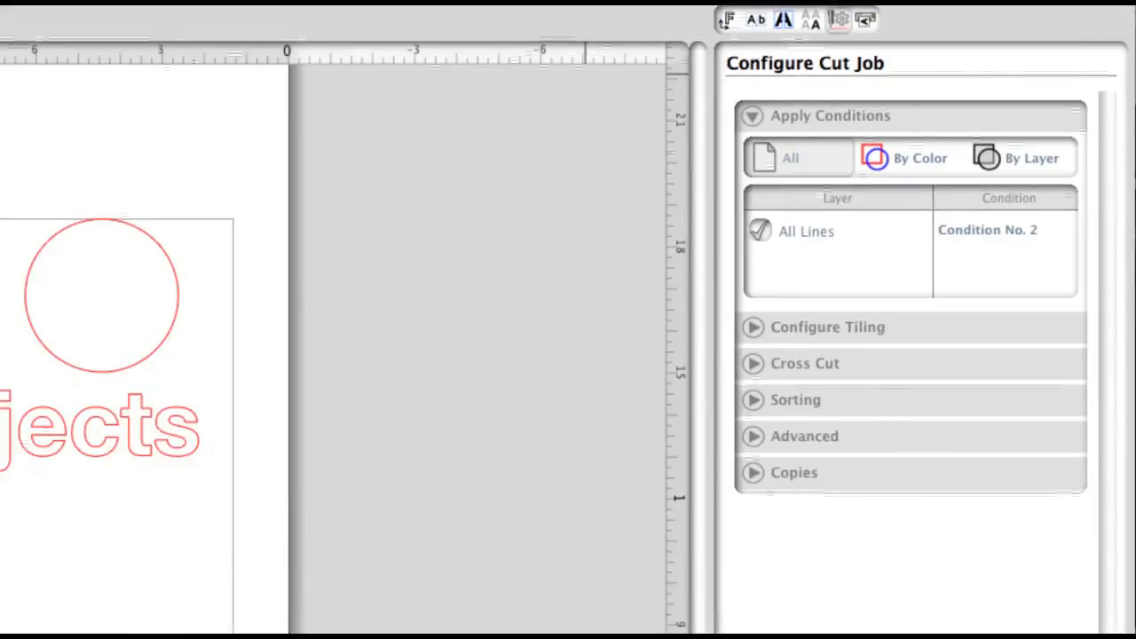
Apply conditions By Color and add a pause between the blue and red colors.
left_click(915, 151)
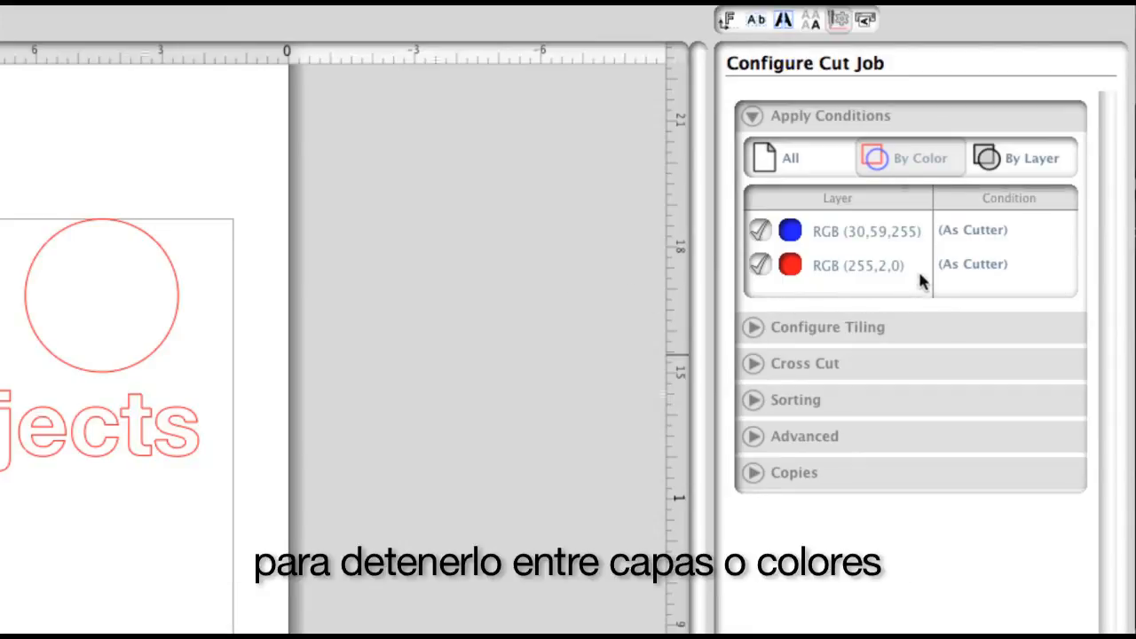
right_click(917, 240)
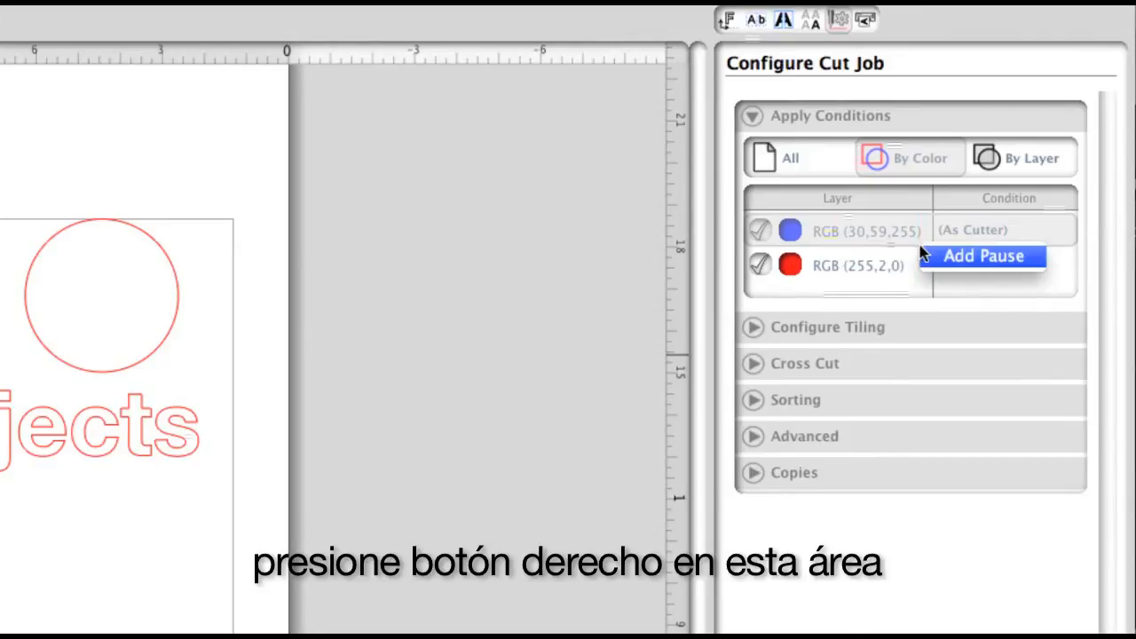
left_click(972, 258)
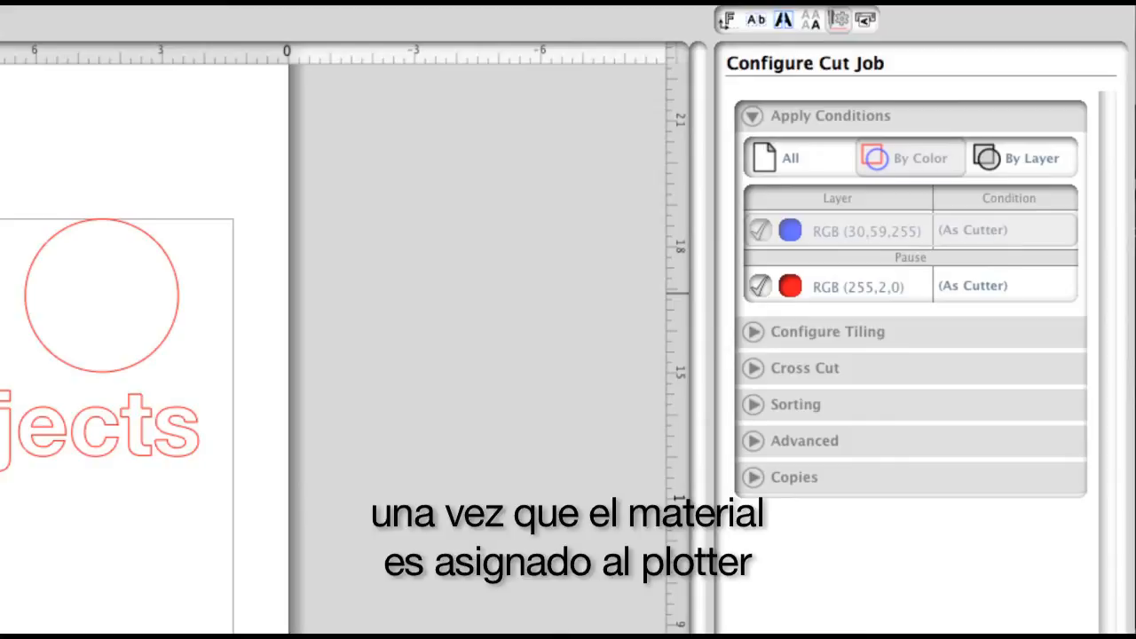
Assign the Fluorescent Film condition to the blue color and Indoor Vinyl to the red color.
left_click(1017, 230)
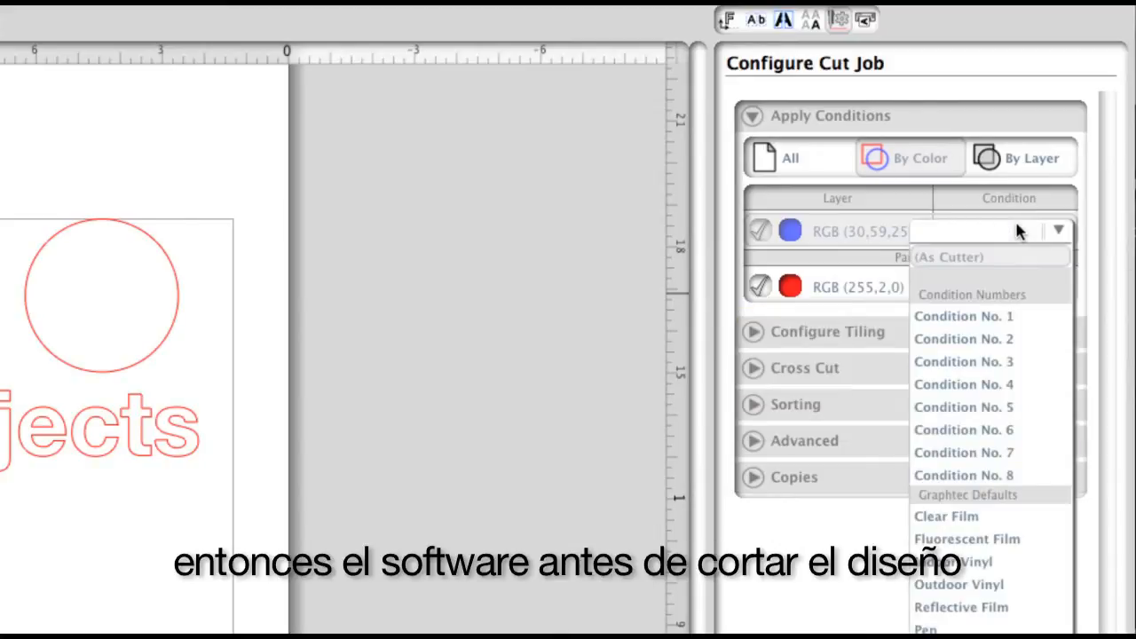
left_click(957, 526)
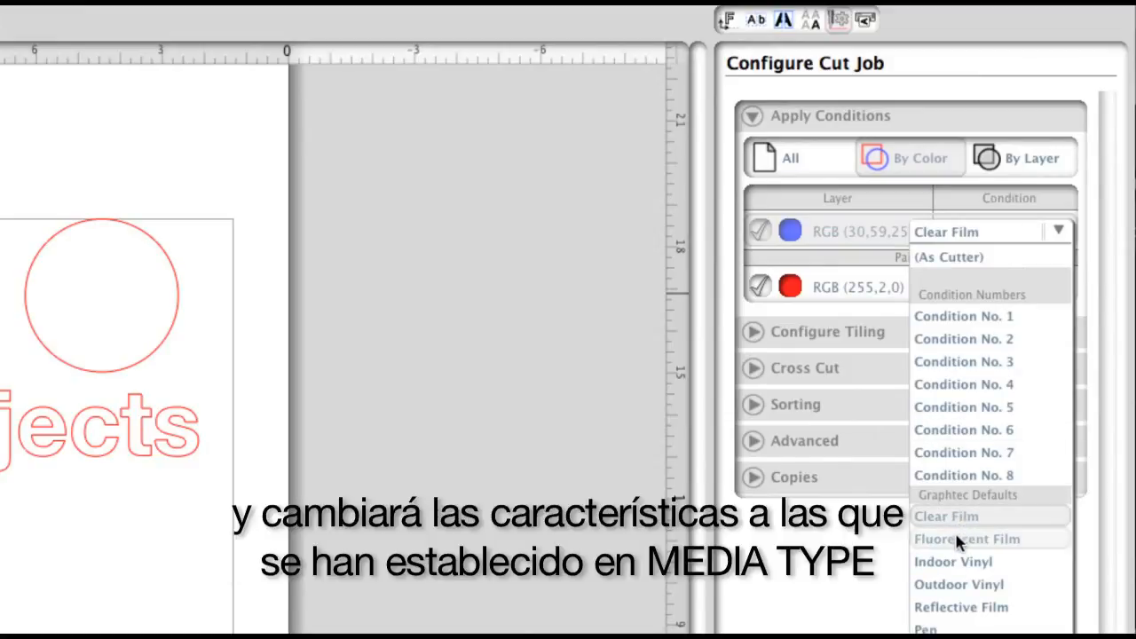
left_click(957, 537)
left_click(1006, 287)
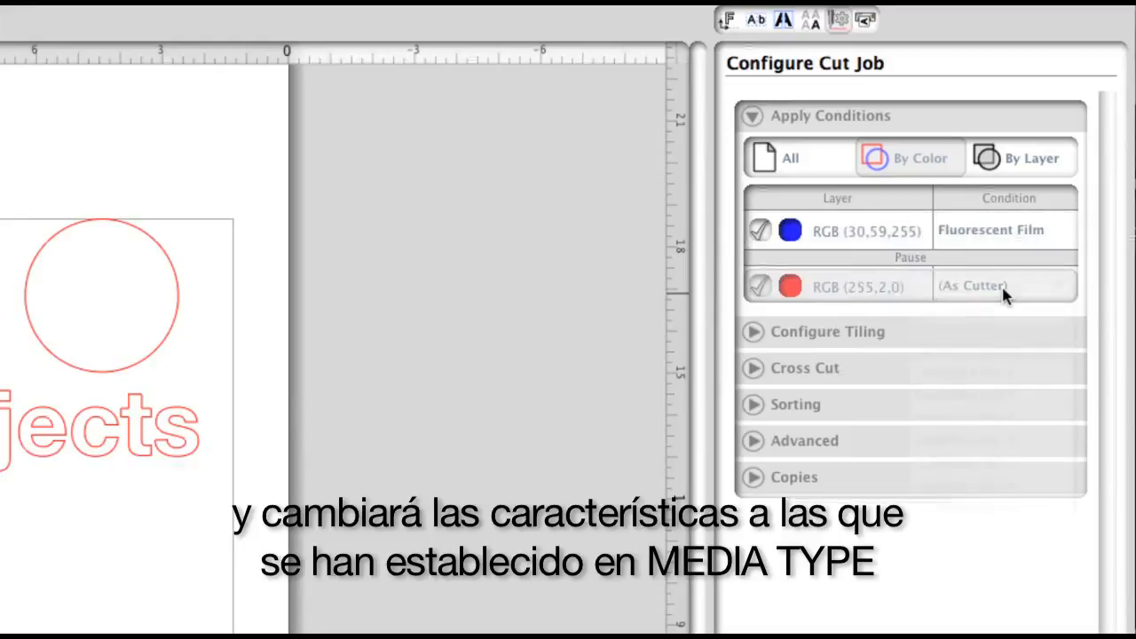
left_click(980, 618)
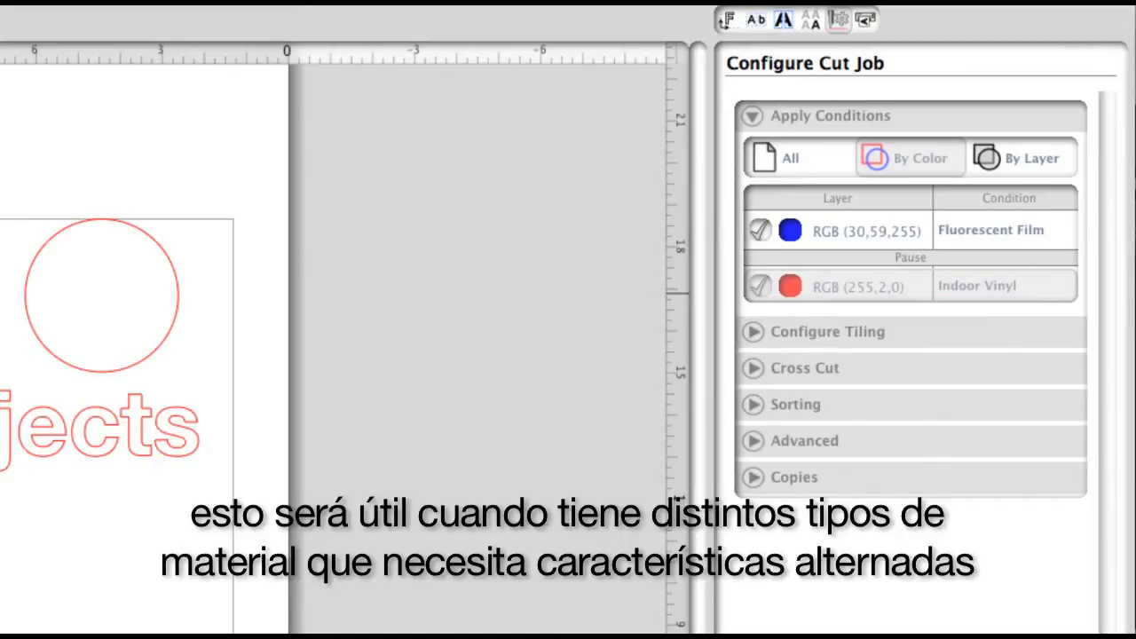
Apply conditions By Layer, assigning Normal Cutting to the Blue Layer and Cut Through Backing to the Red Layer.
left_click(1021, 155)
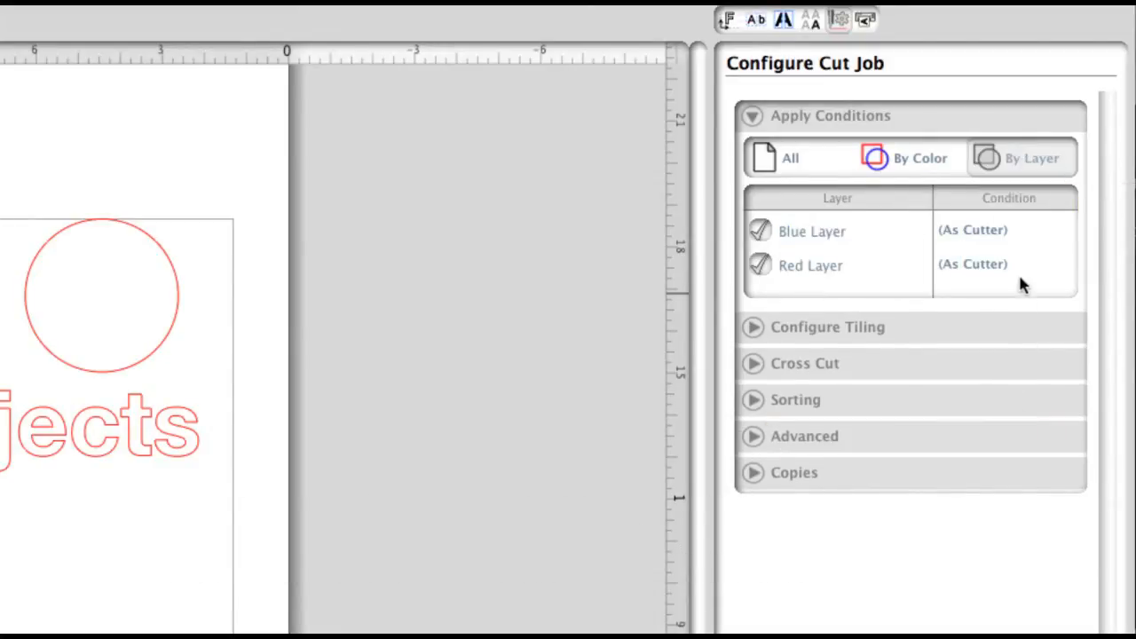
left_click(999, 231)
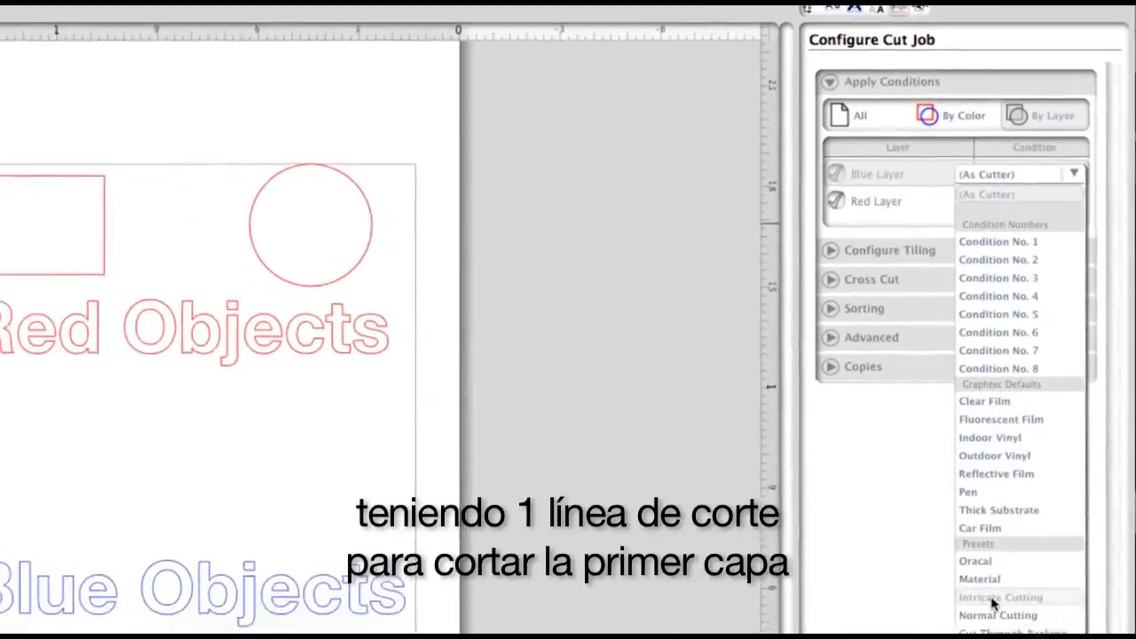
left_click(995, 614)
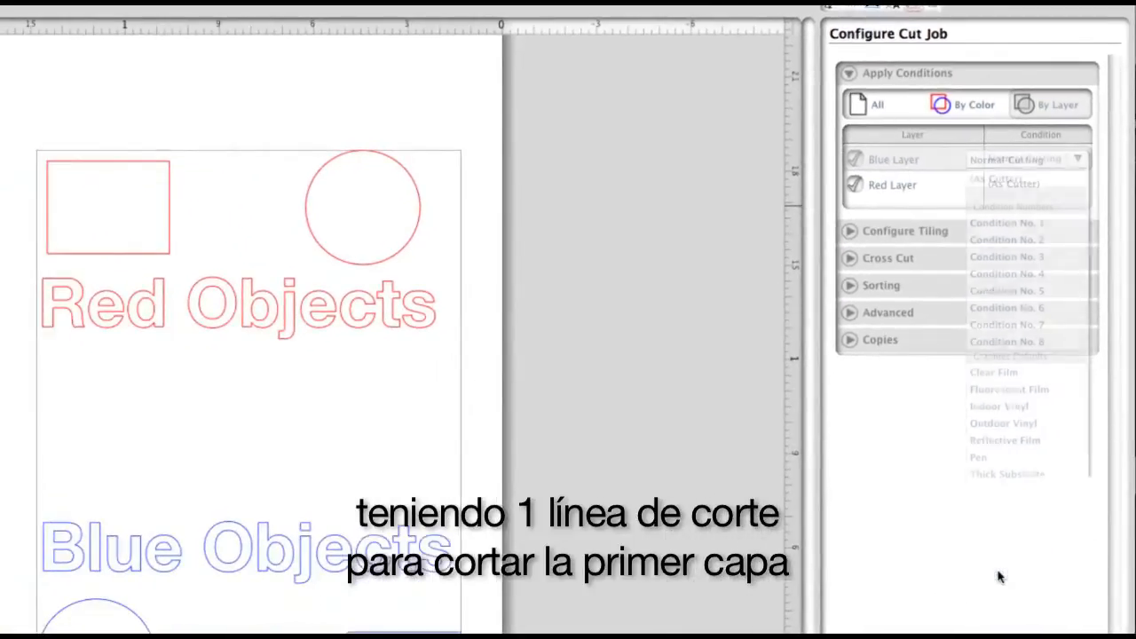
left_click(1007, 203)
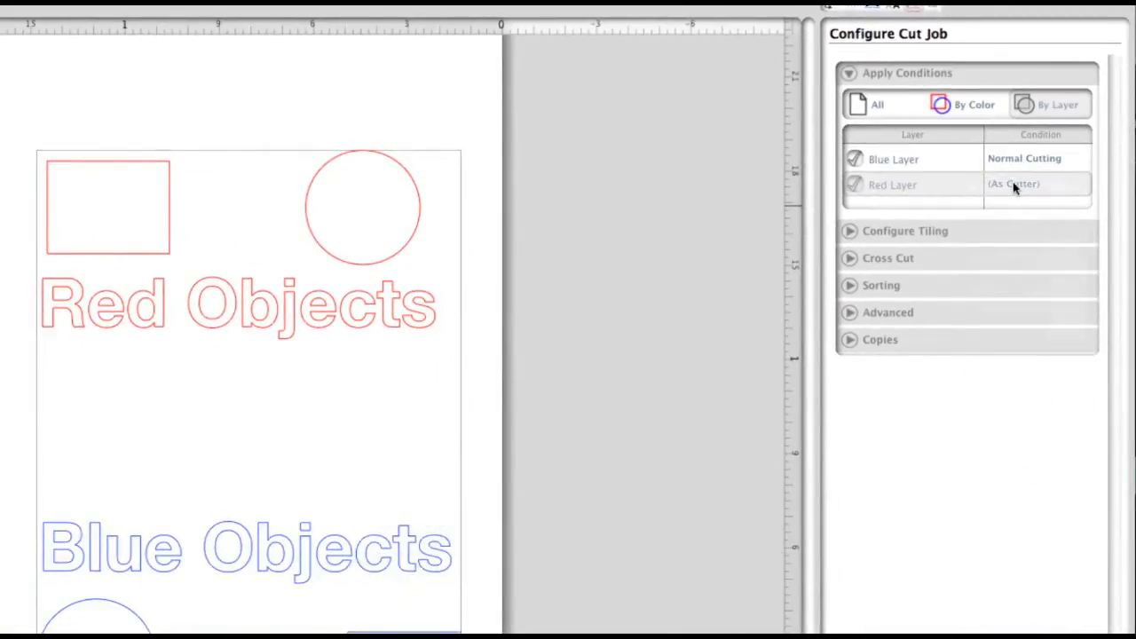
left_click(1015, 187)
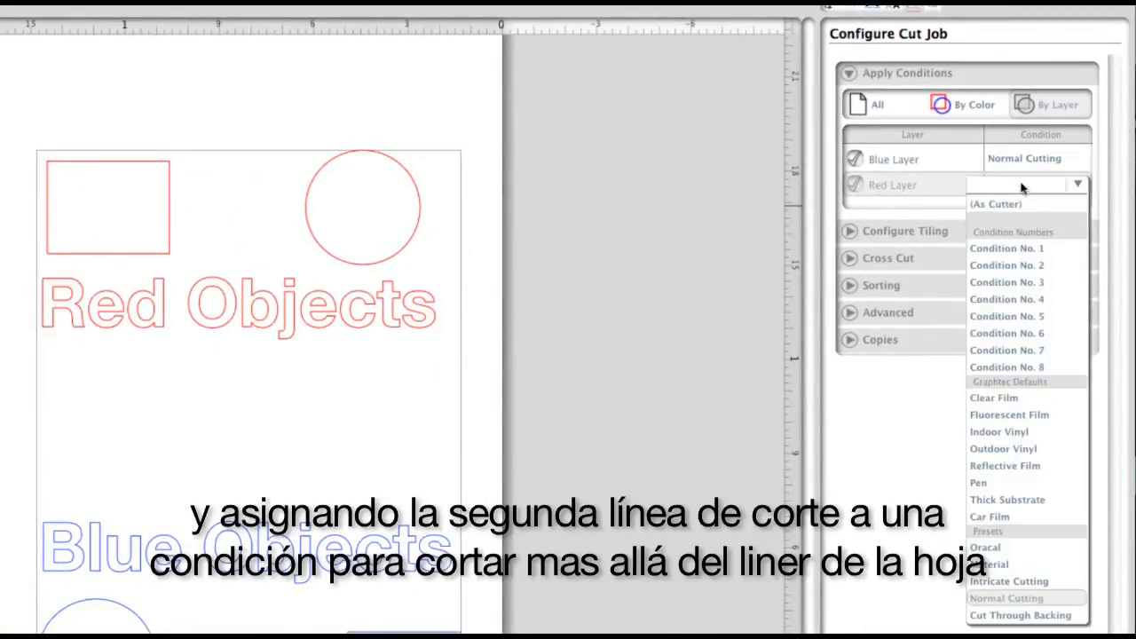
left_click(996, 619)
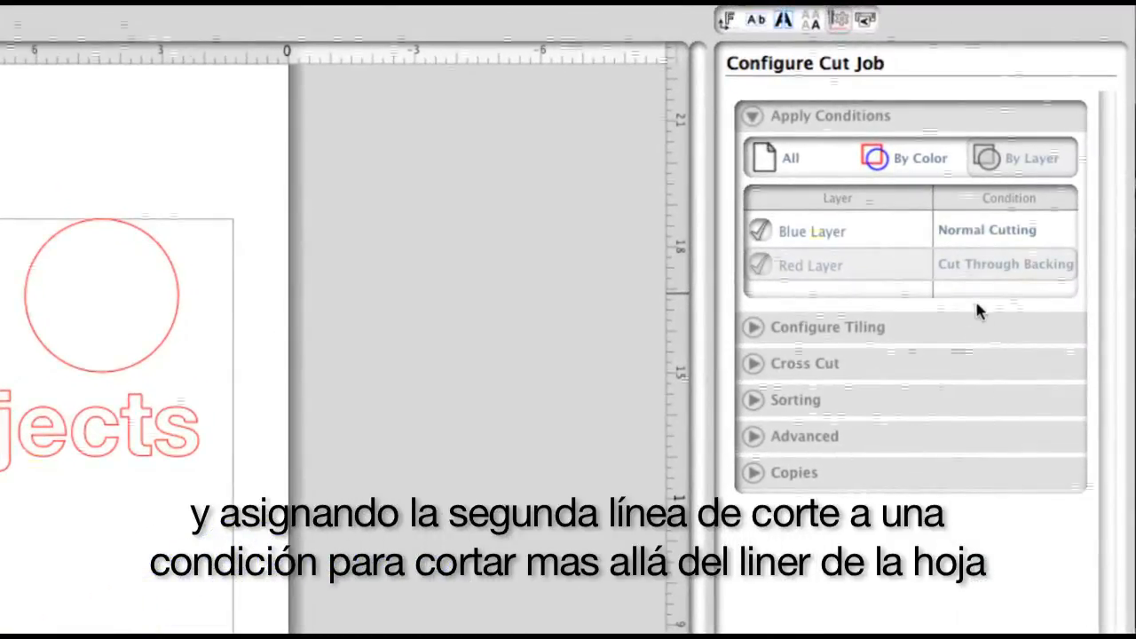
left_click(976, 289)
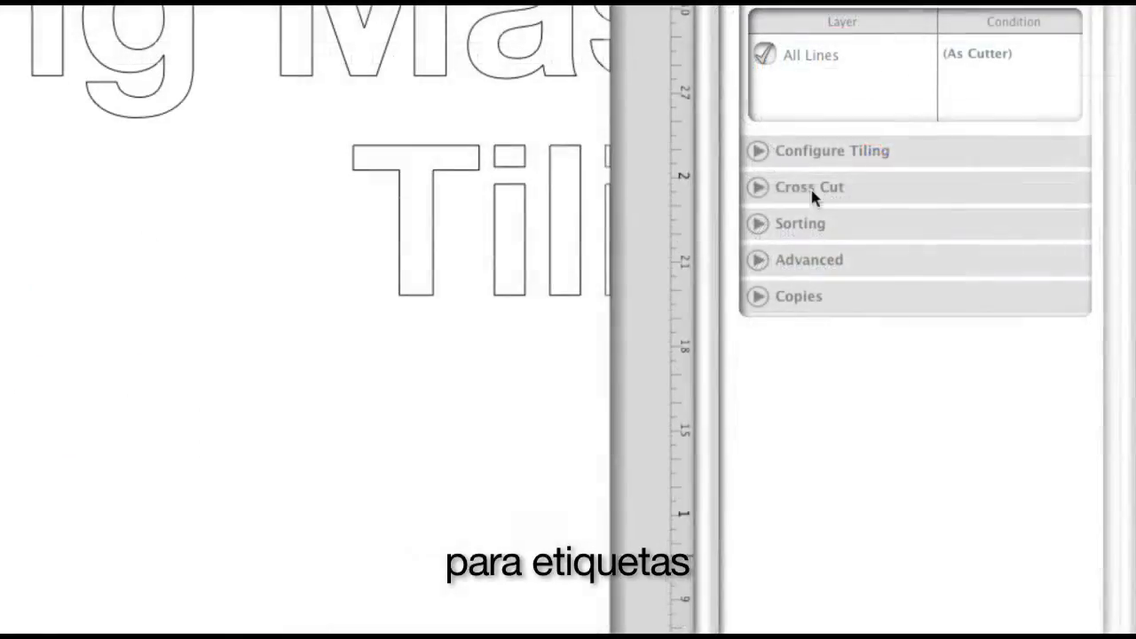
Turn off tile cutting in the cut job's tiling configuration to preview the job unsegmented, and turn it back on.
left_click(759, 151)
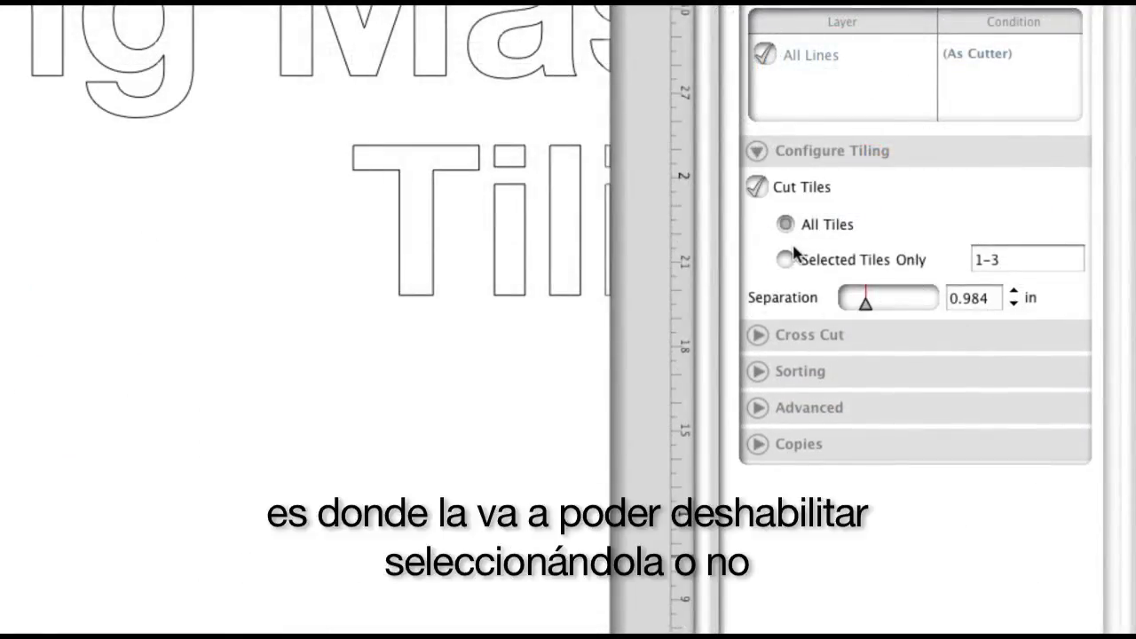
left_click(759, 189)
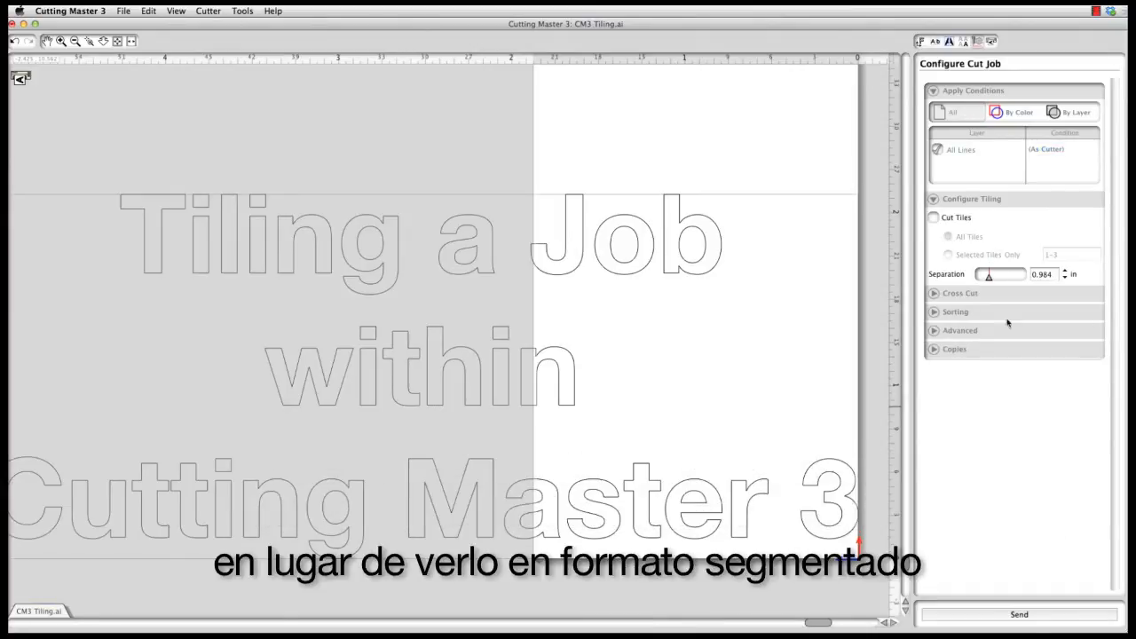
left_click(933, 217)
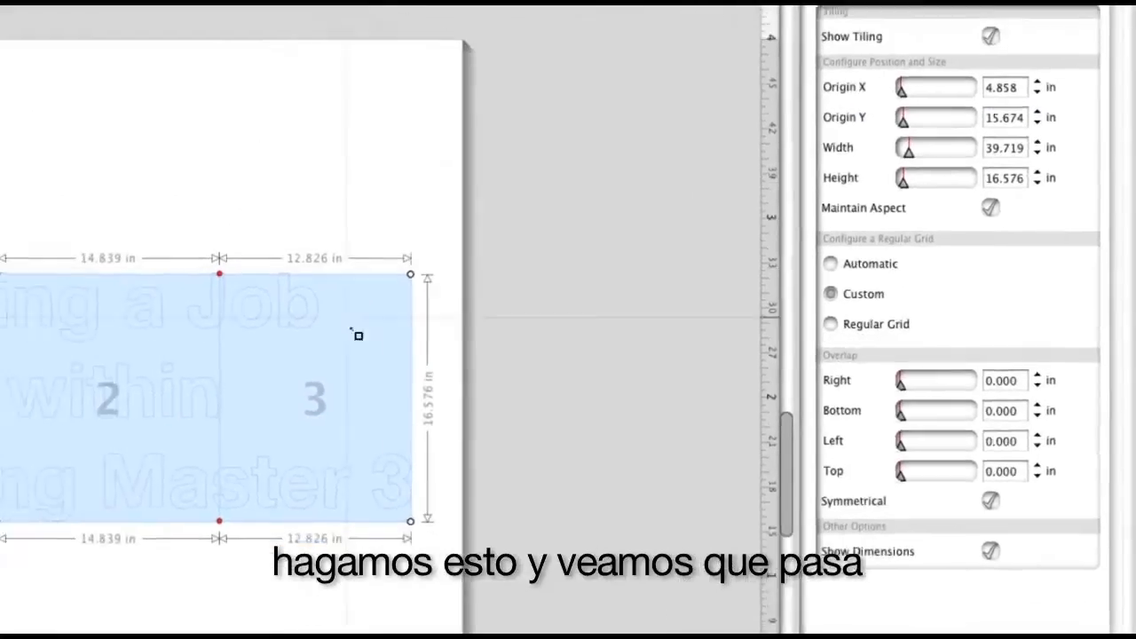
Deselect tiles 3 and 2 so only tile 1 is selected, and return to the cut job configuration.
left_click(351, 337)
left_click(116, 344)
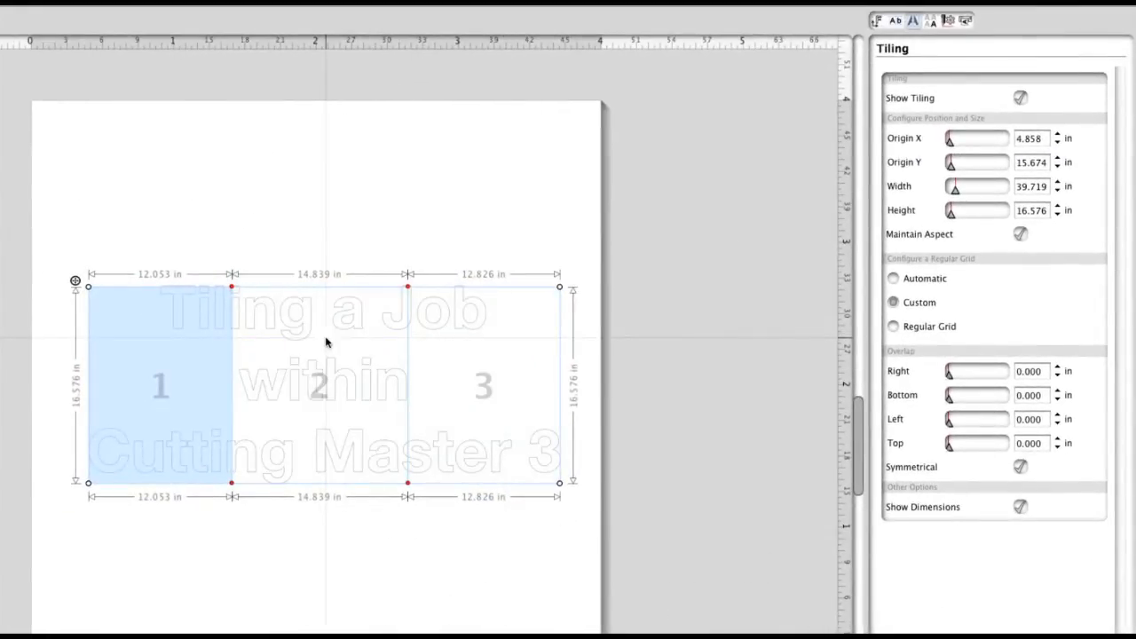
scroll(748, 399, "down", 2)
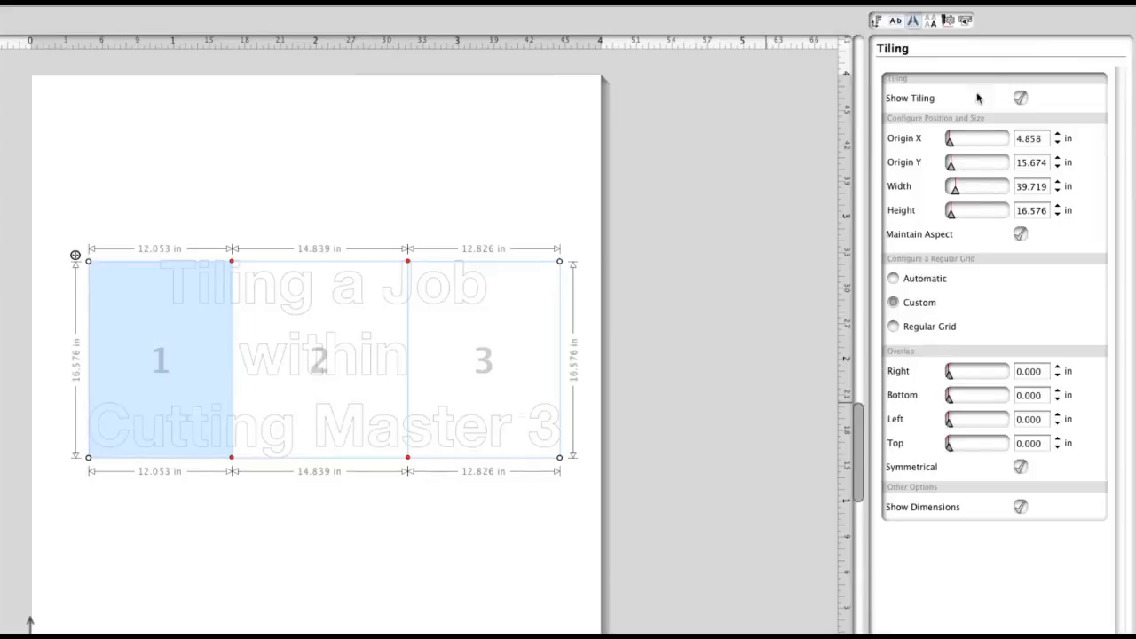
left_click(948, 19)
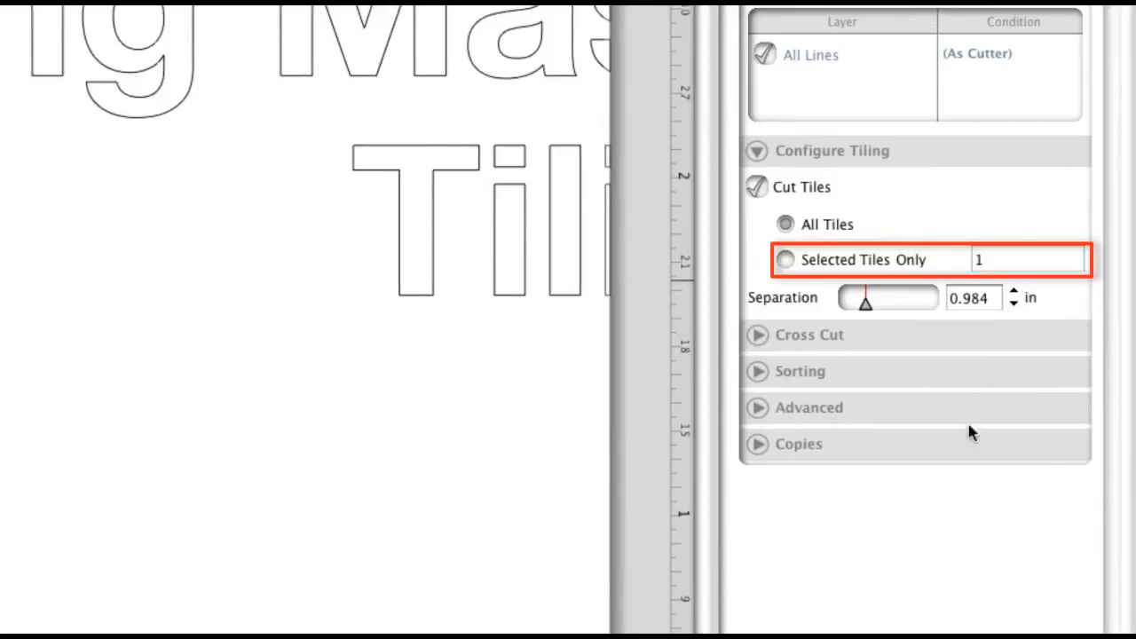
Limit cutting to selected tiles 1-2 and adjust the separation between tiles, trying 3.181 in.
left_click(786, 259)
left_click(1003, 259)
type(", ")
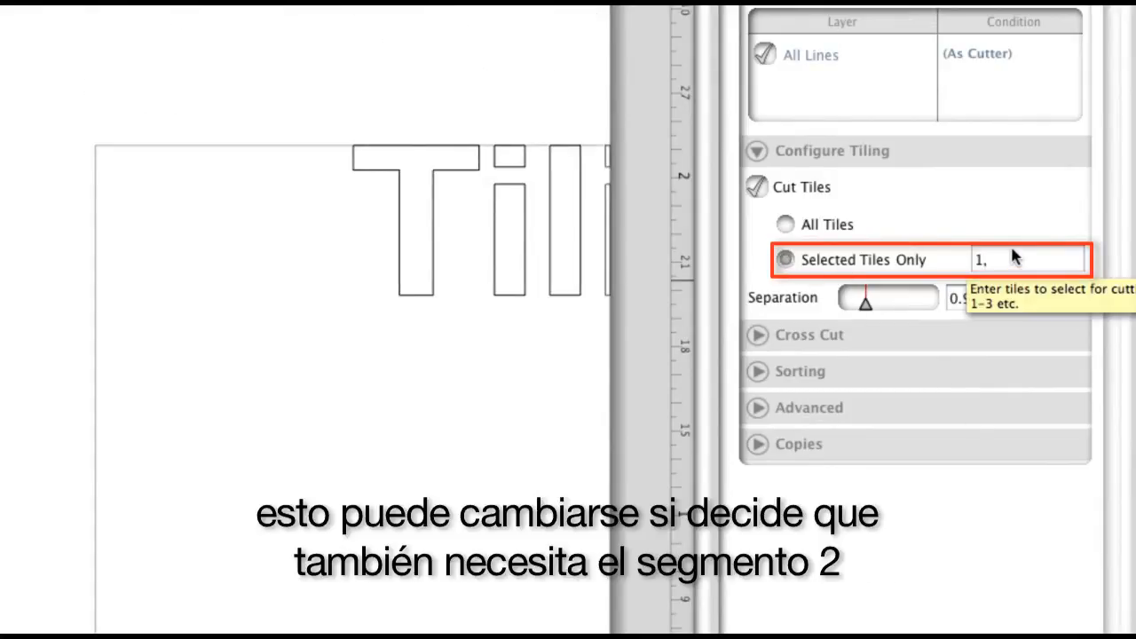
type("3")
key("BackSpace")
type("2")
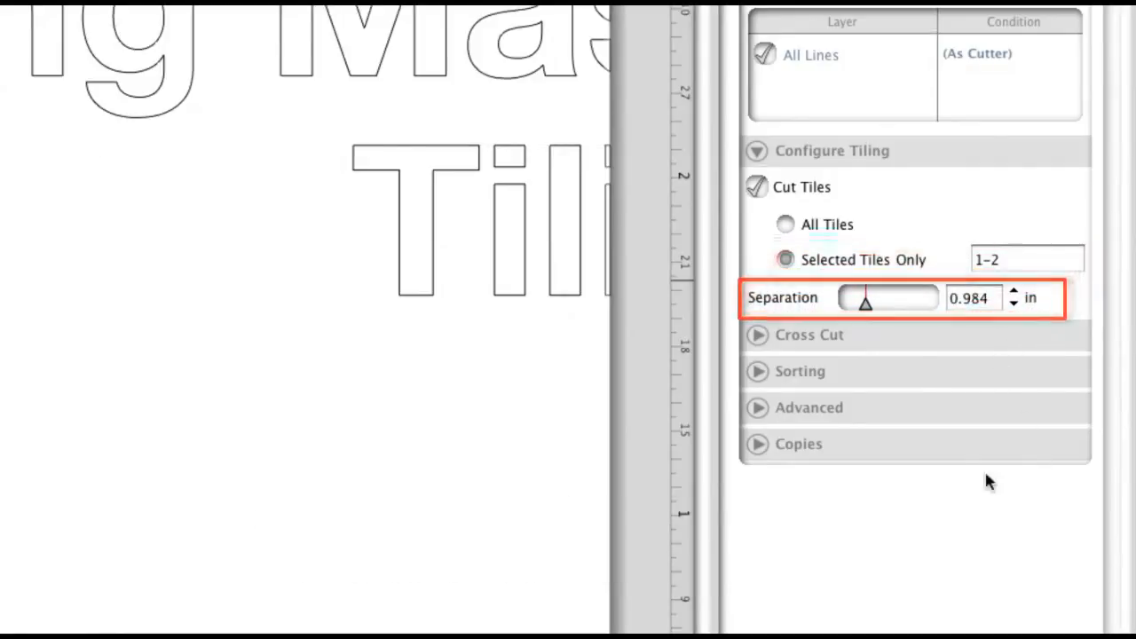
left_click_drag(866, 302, 921, 302)
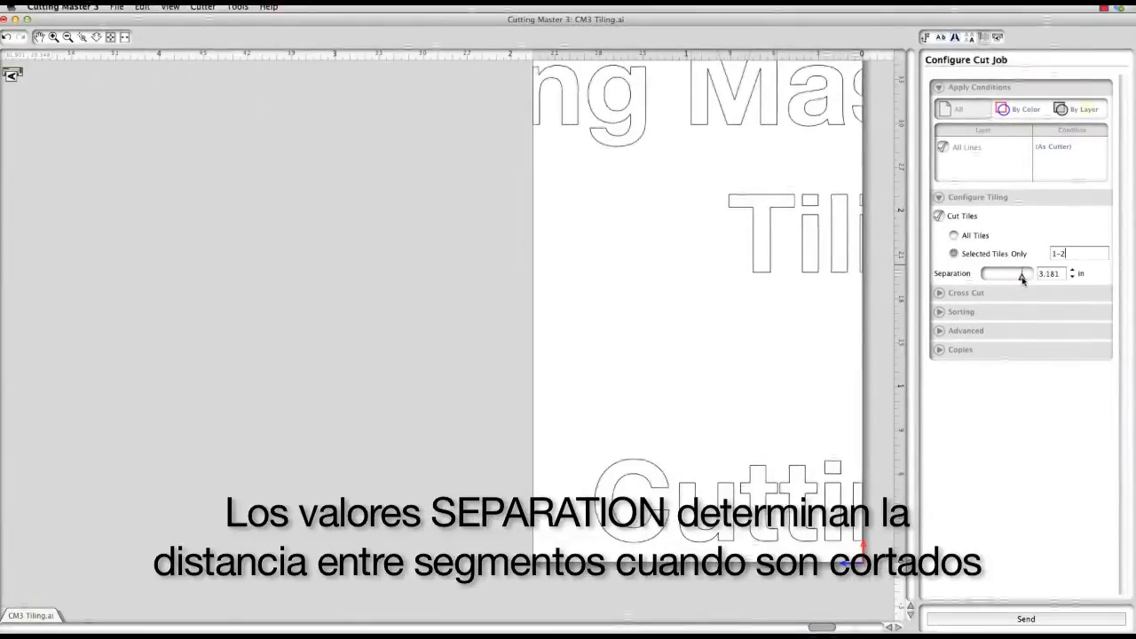
left_click_drag(1021, 277, 1003, 312)
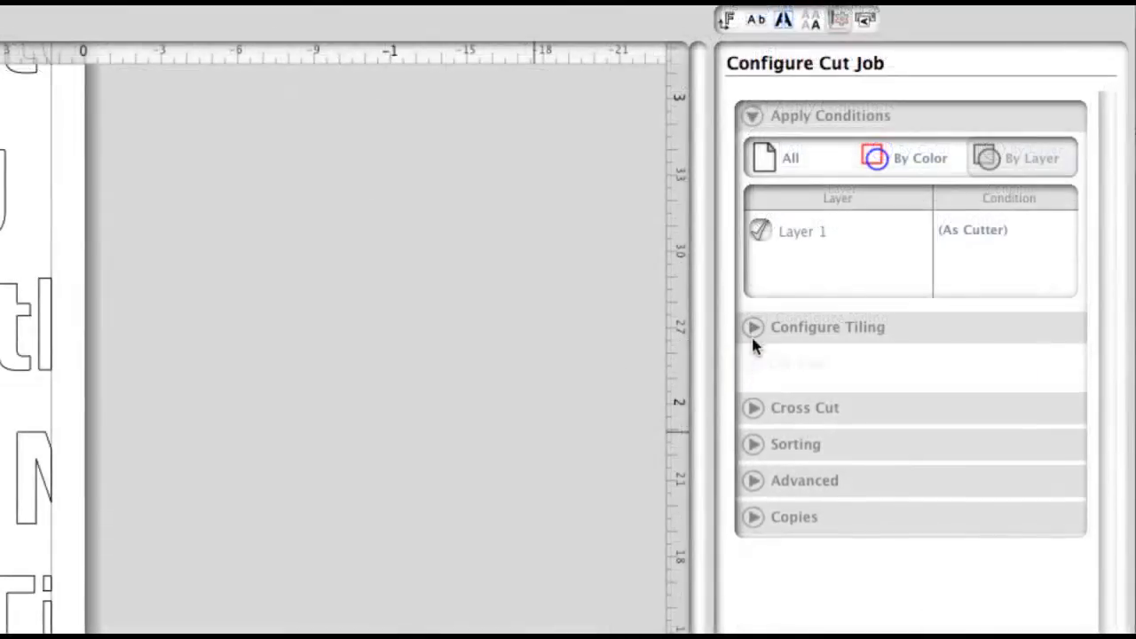
Try the cross cut before the job, set it to run after the job instead, and raise the Rows & Tiles setting.
left_click(753, 320)
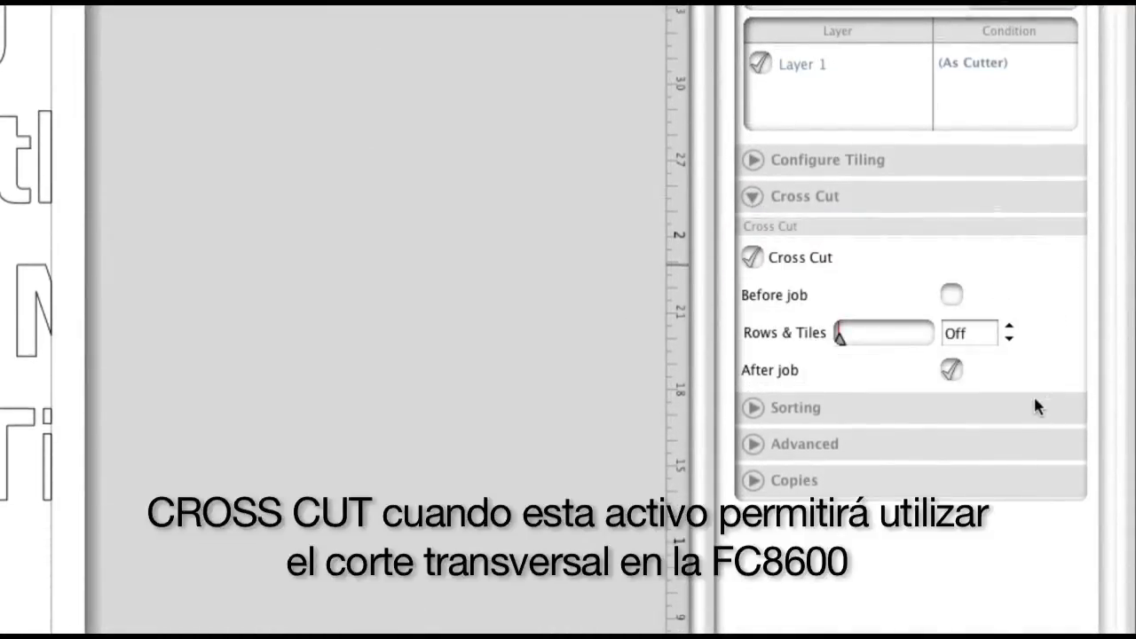
left_click(751, 256)
left_click(751, 256)
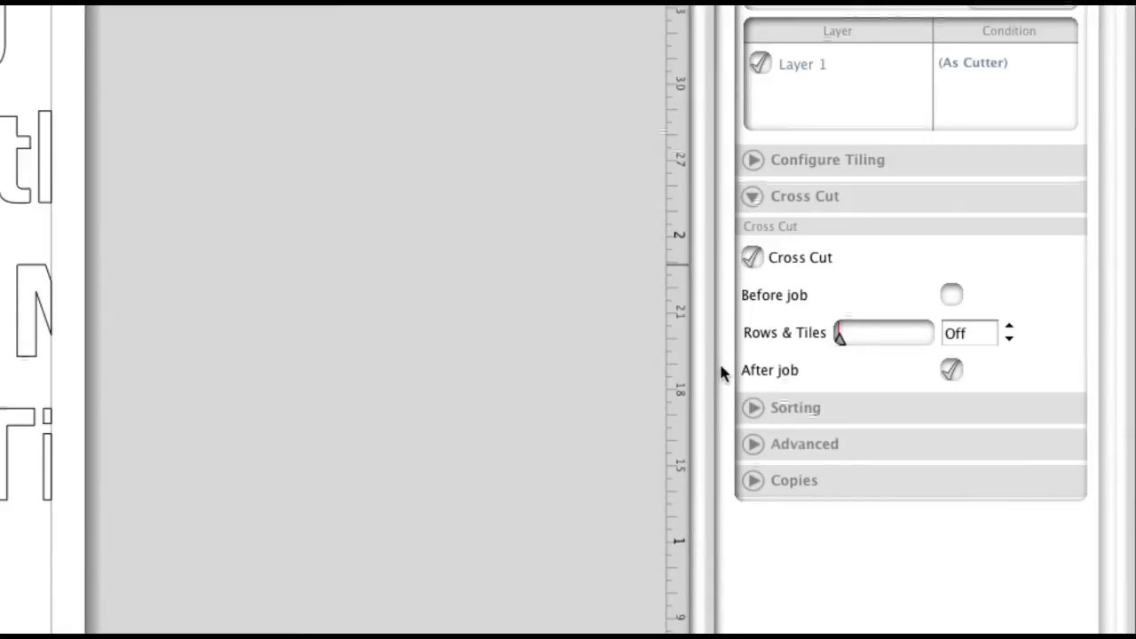
left_click(952, 296)
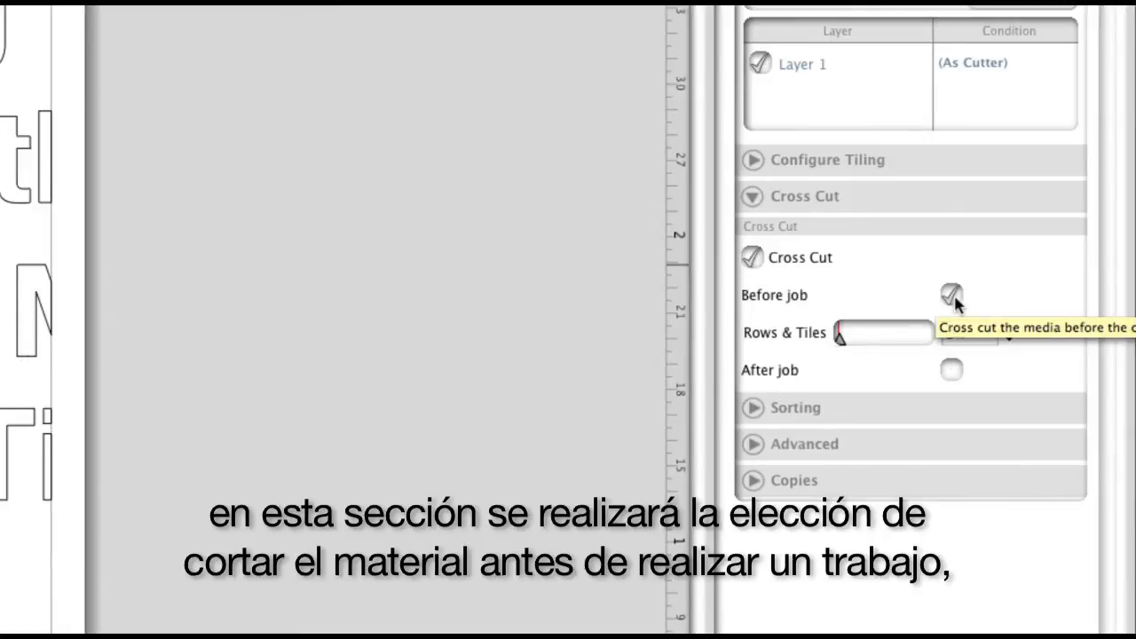
left_click(950, 371)
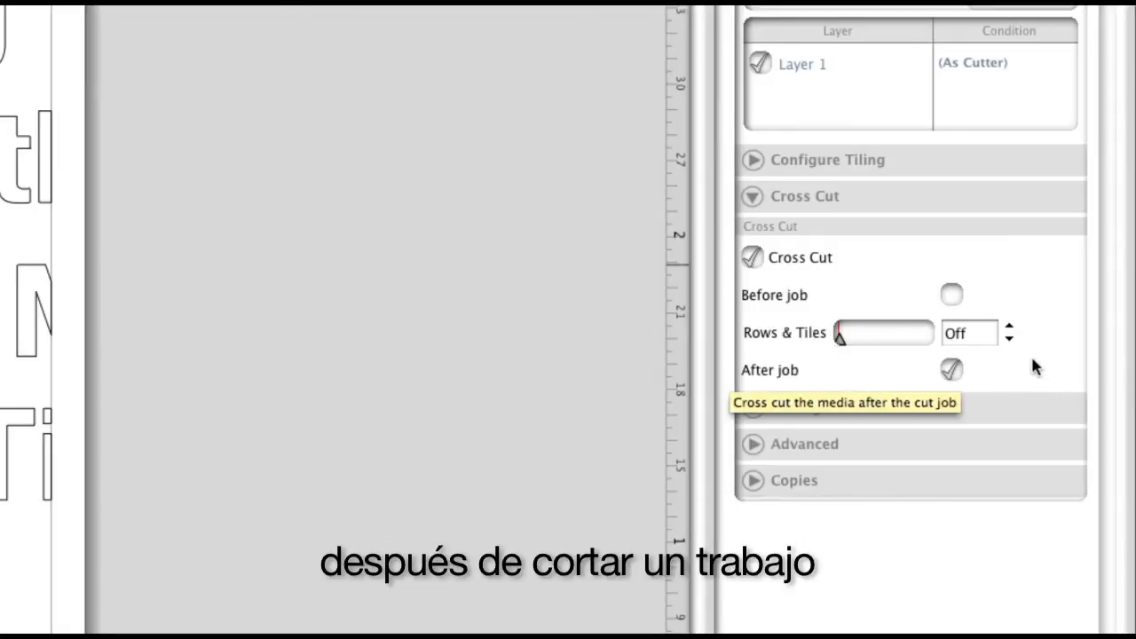
left_click(1009, 327)
left_click(1009, 327)
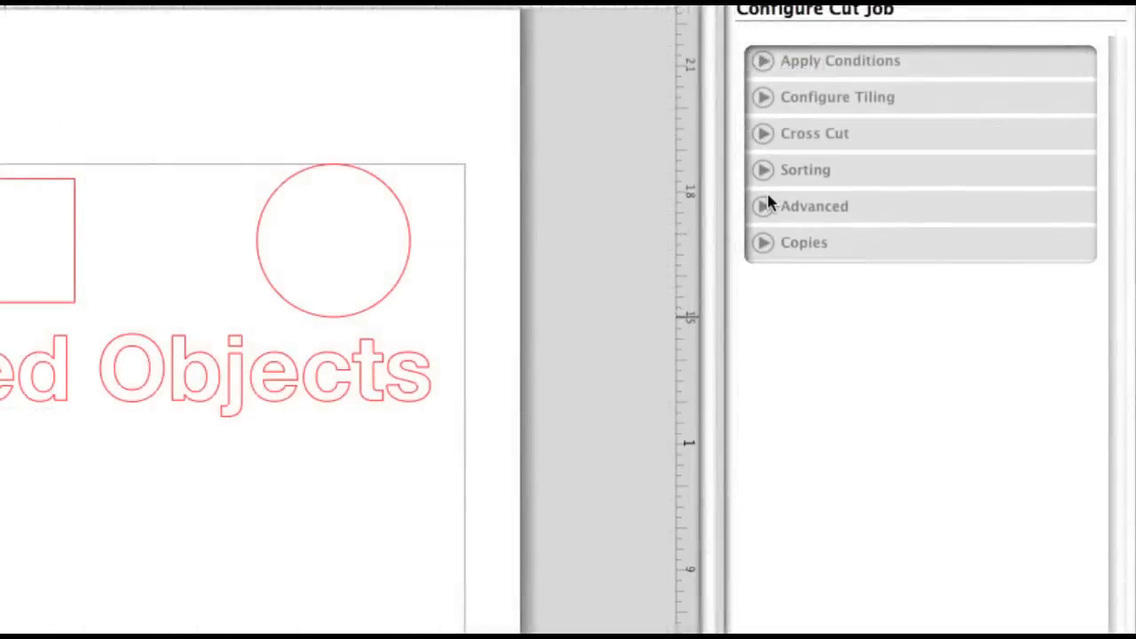
Review the cut job's Sorting and Advanced options and its number of copies.
left_click(765, 168)
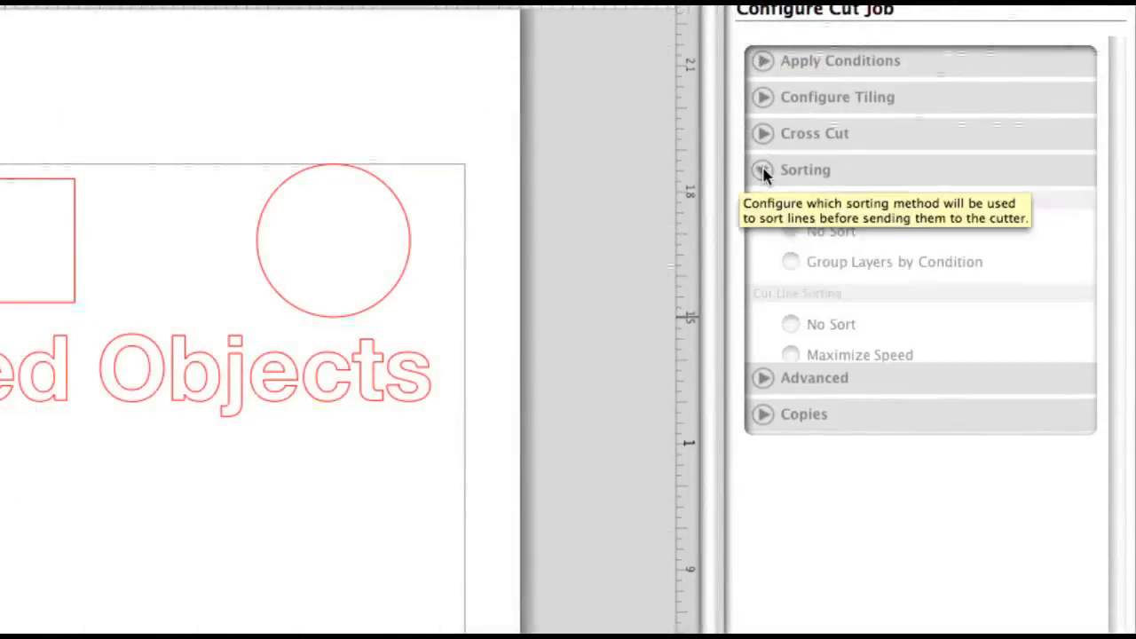
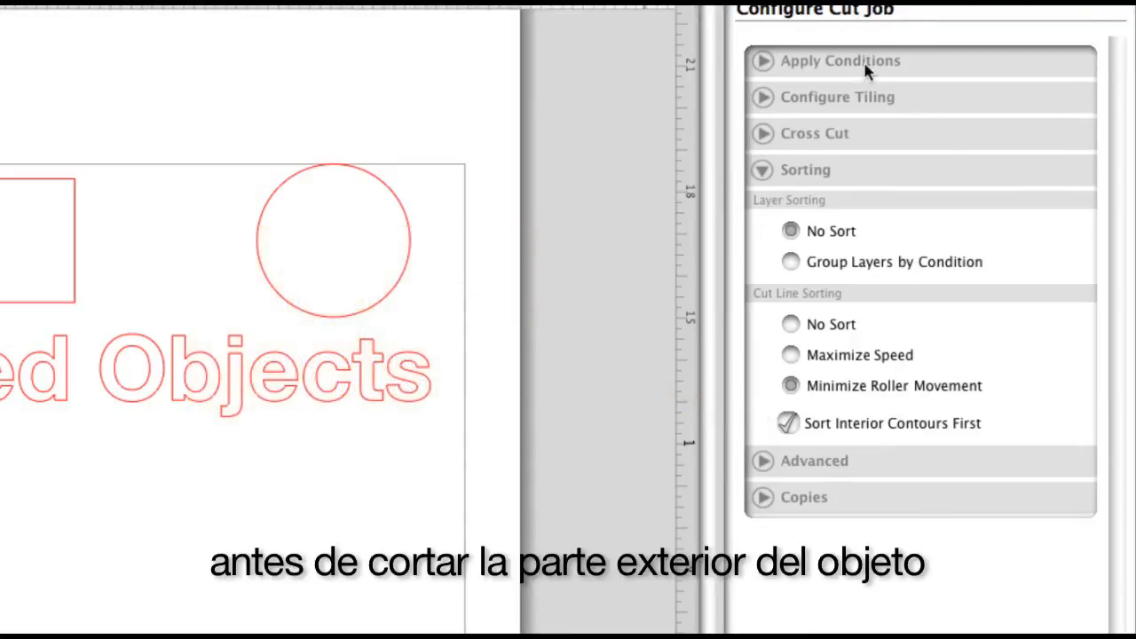
left_click(762, 169)
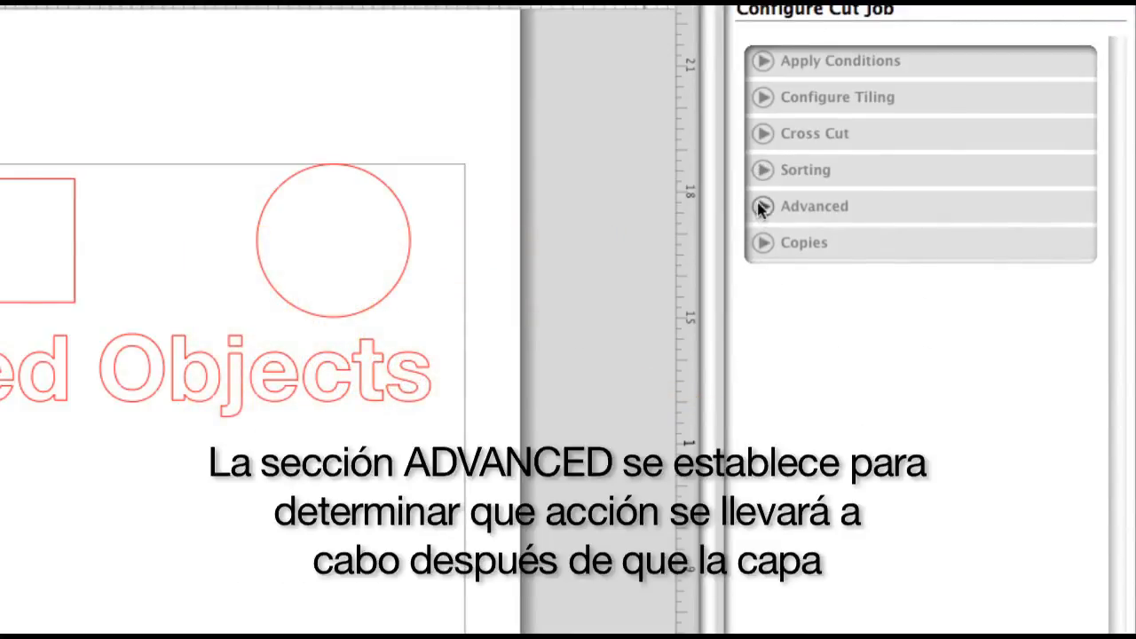
left_click(762, 206)
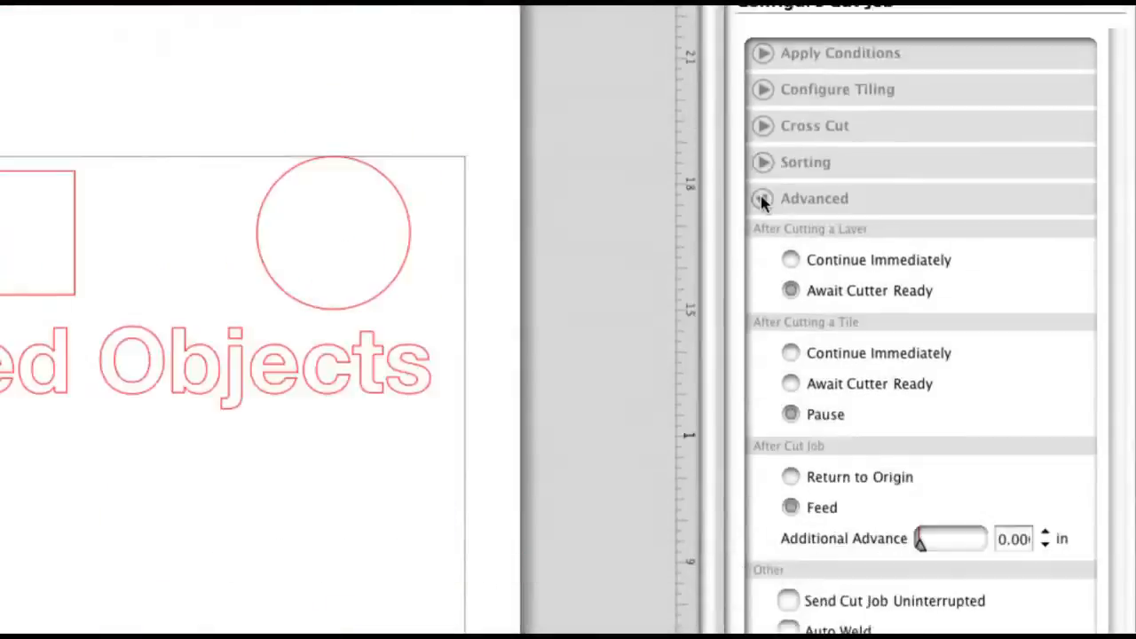
left_click(765, 198)
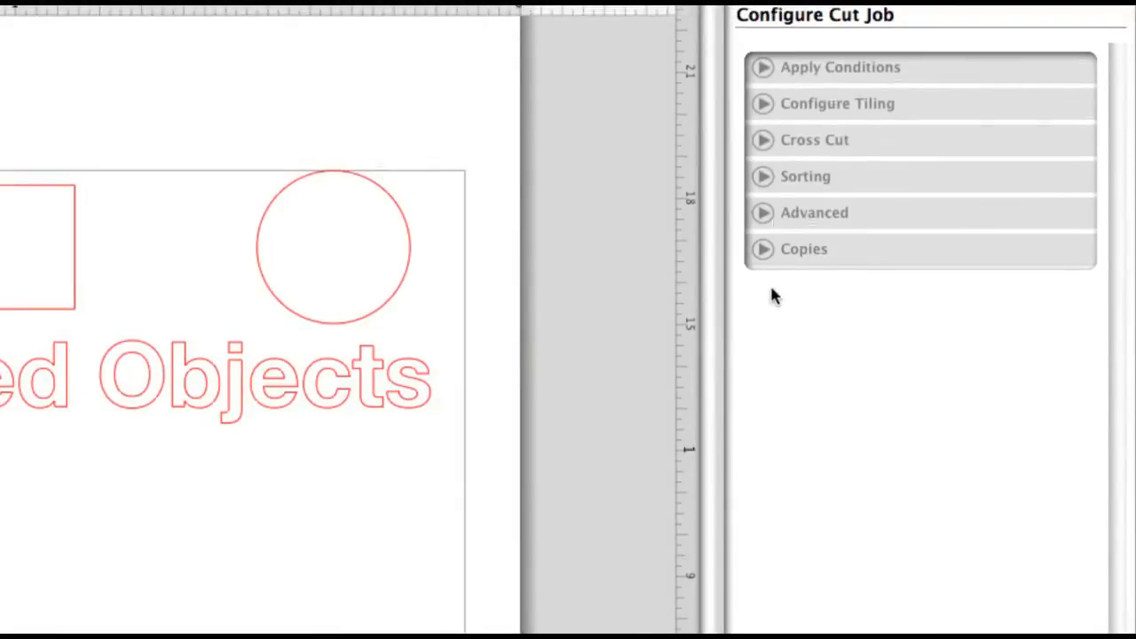
left_click(763, 249)
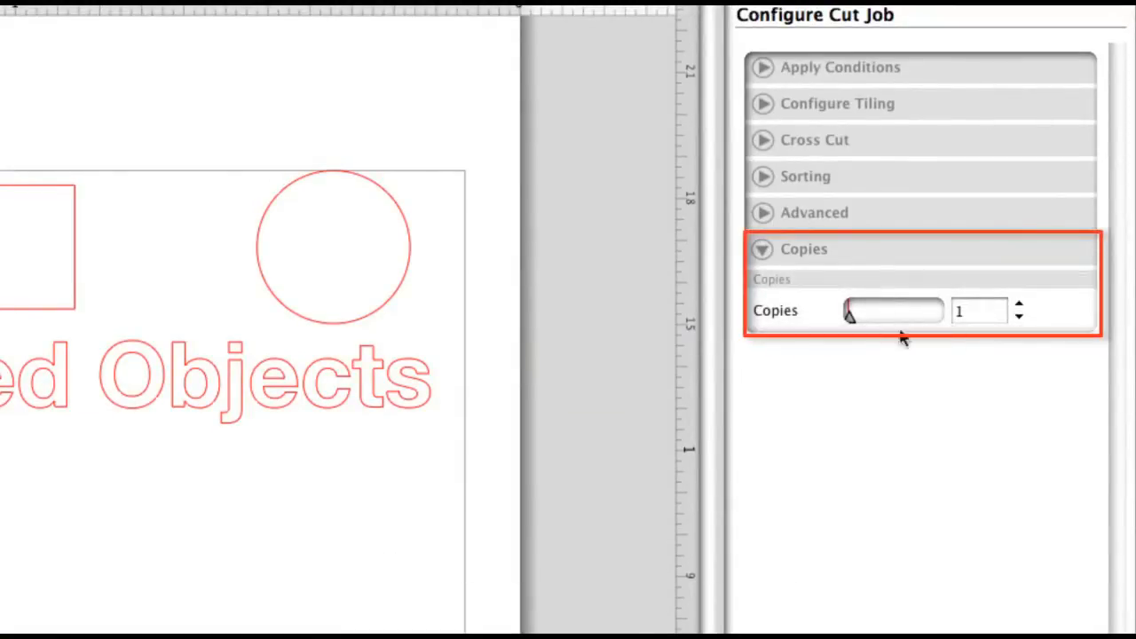
left_click_drag(850, 313, 856, 317)
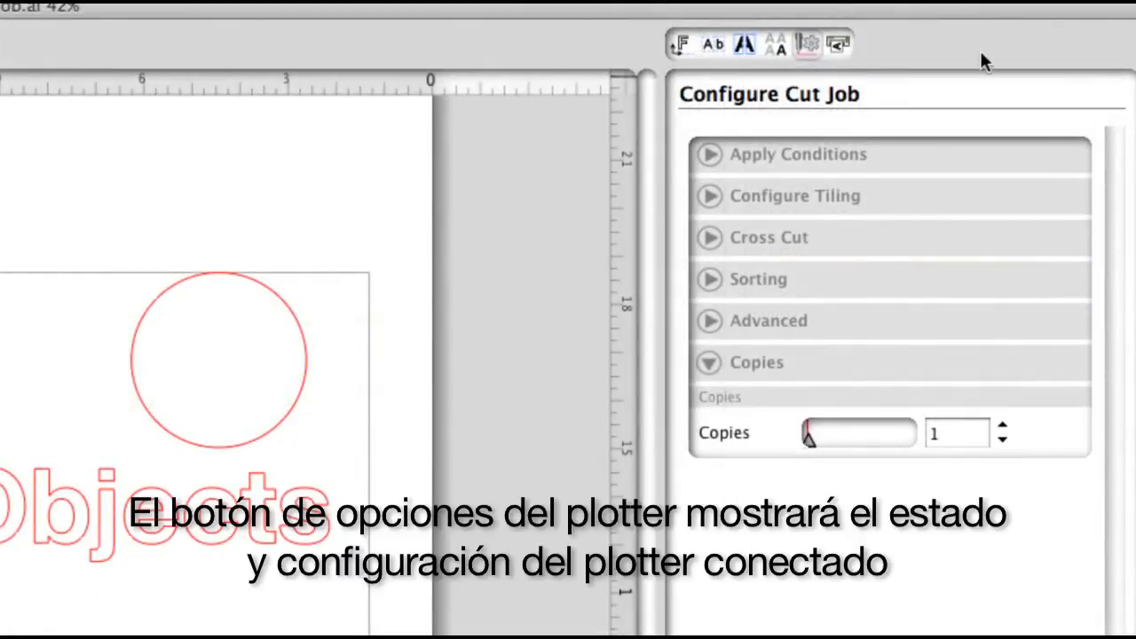
Show the connected FC8600-60 cutter's settings and examine its Tool Setting and Condition characteristics.
left_click(837, 44)
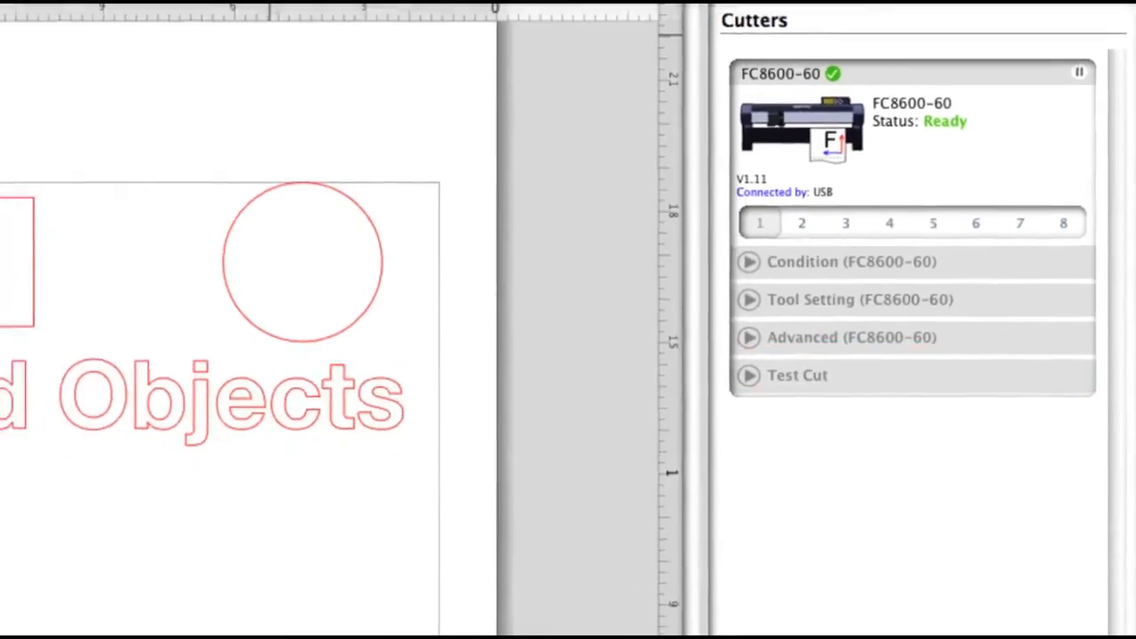
left_click(749, 262)
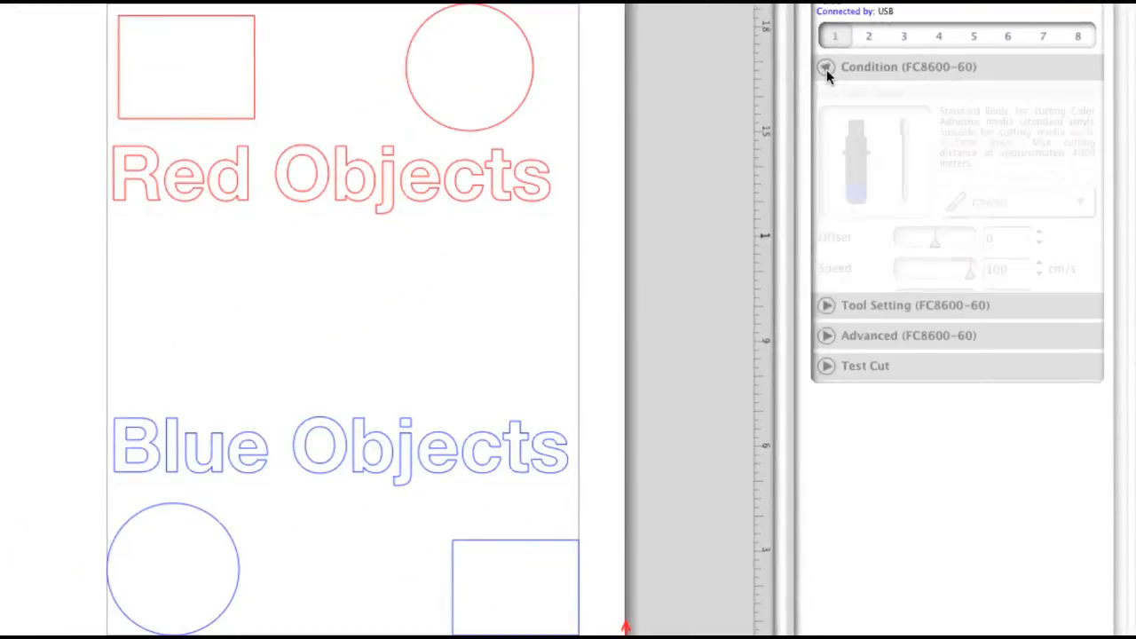
left_click(826, 69)
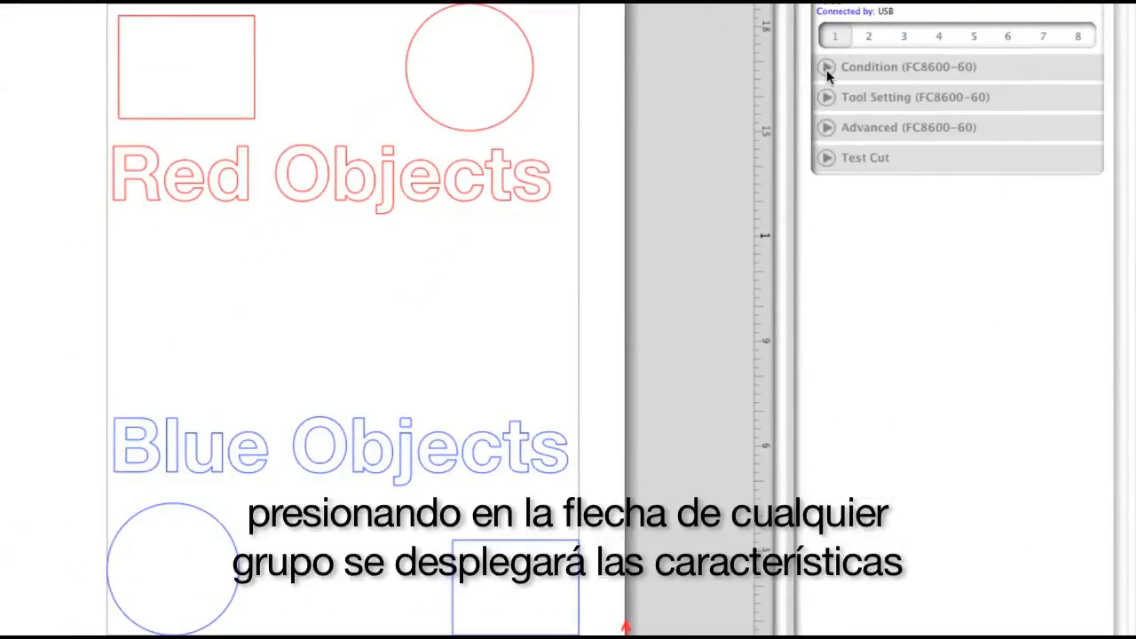
left_click(826, 96)
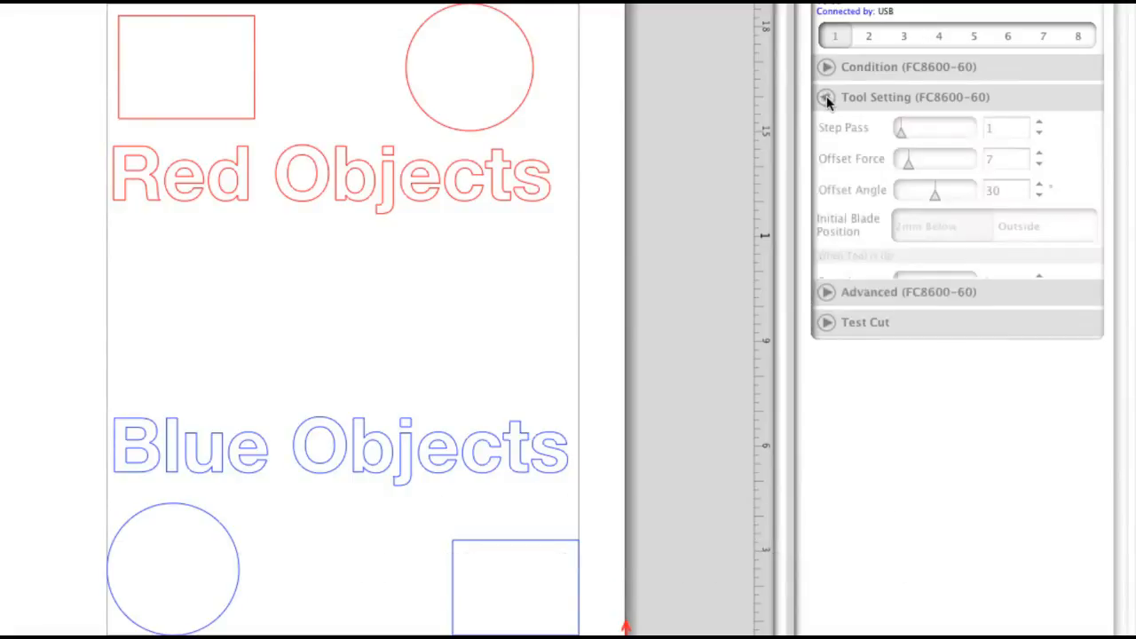
left_click(826, 97)
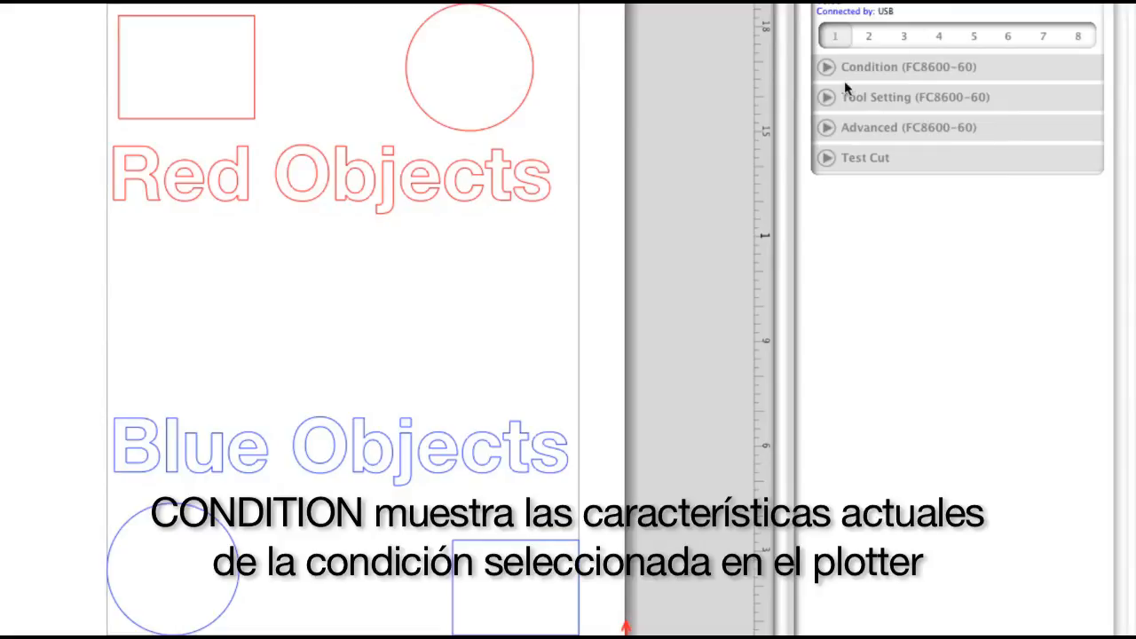
left_click(827, 68)
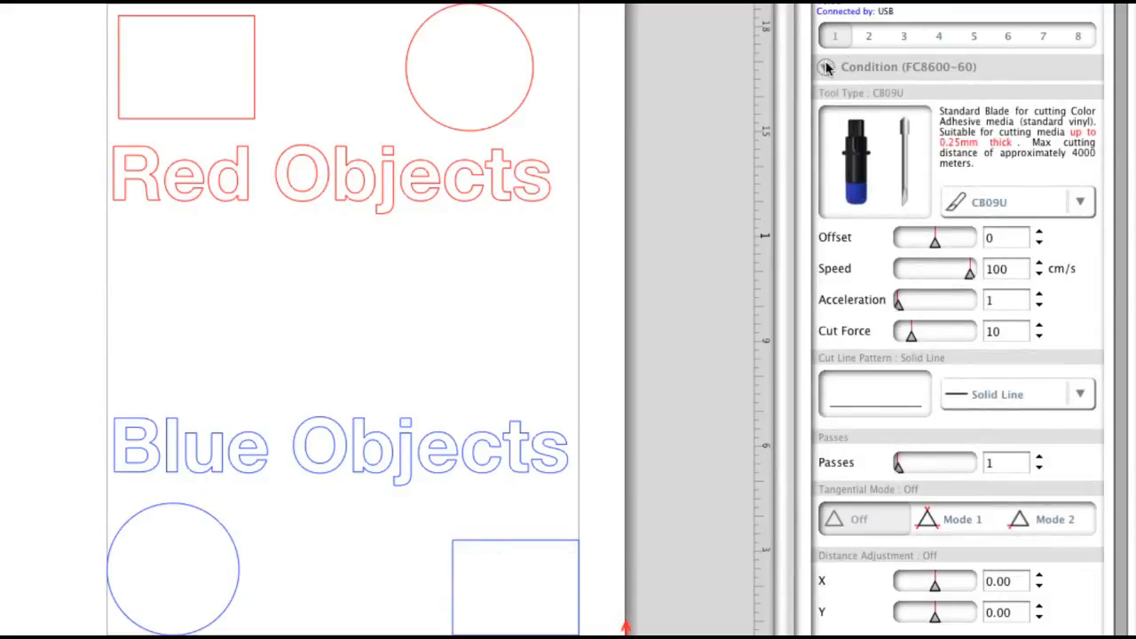
Compare the cutting values stored in conditions 3 and 4, return to condition 1 and collapse its Condition settings.
left_click(905, 36)
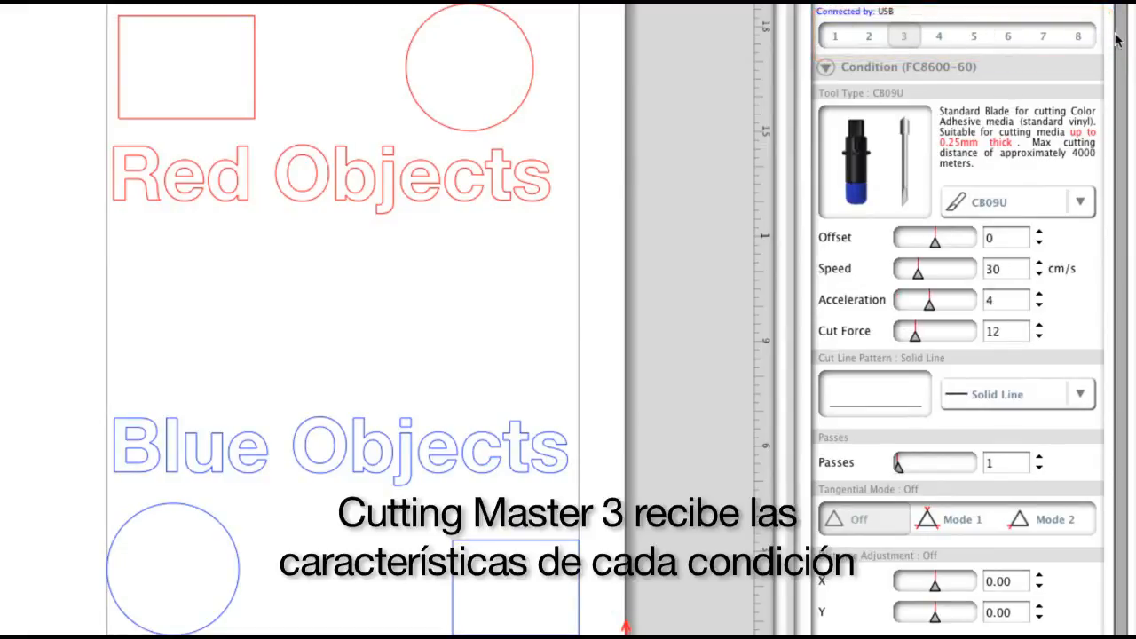
left_click(940, 37)
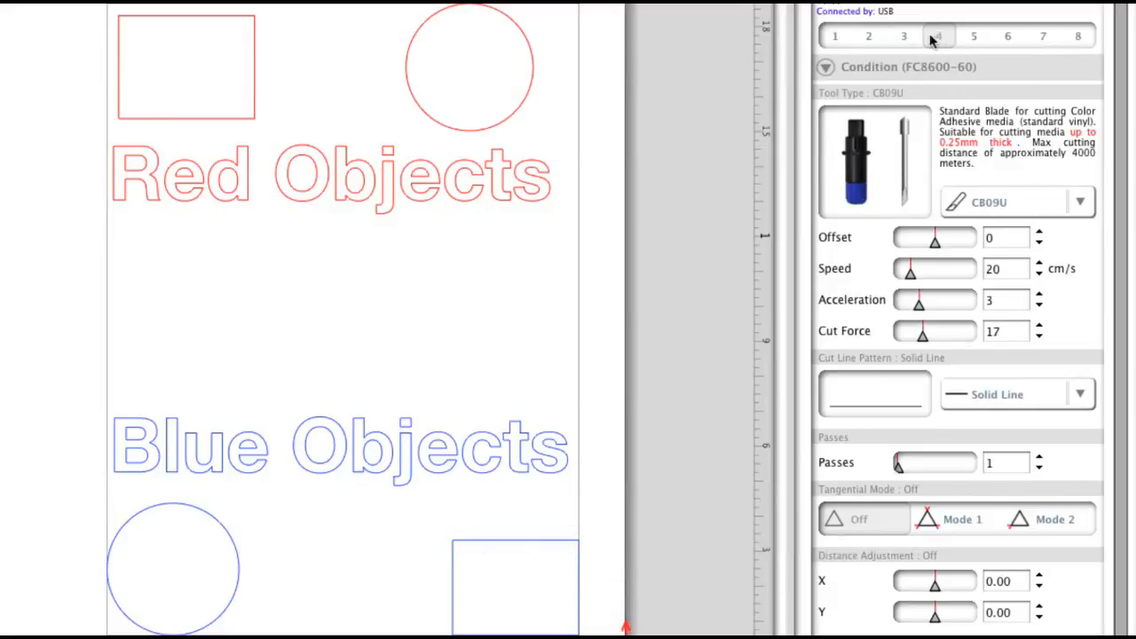
left_click(834, 37)
left_click(826, 67)
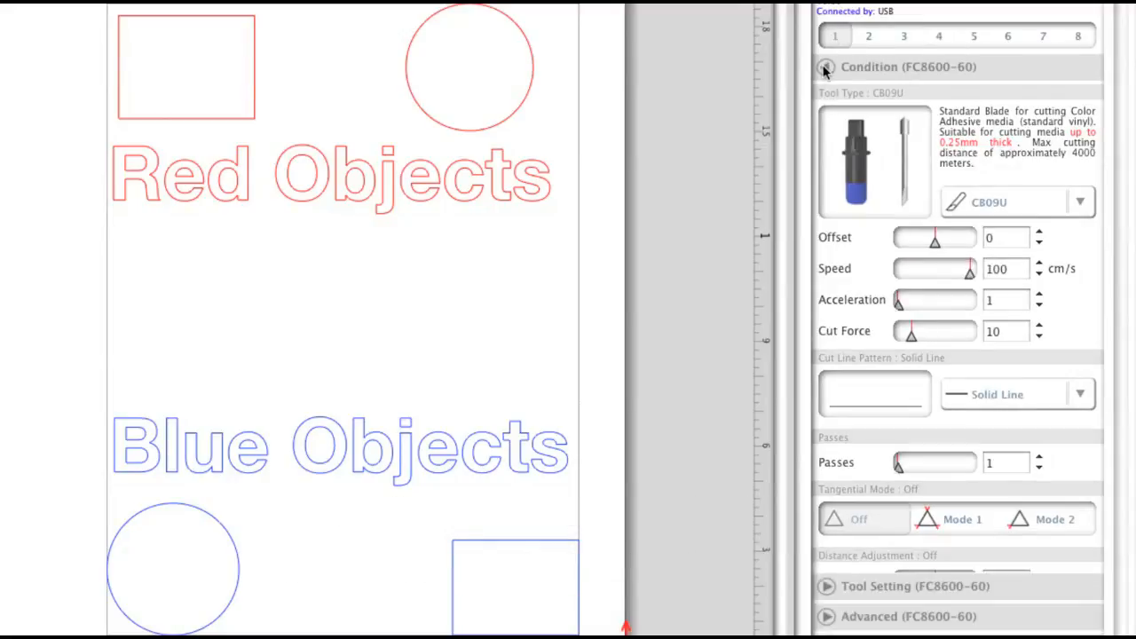
Review the Tool Setting, Advanced and Test Cut options of the FC8600-60 one after another.
left_click(825, 98)
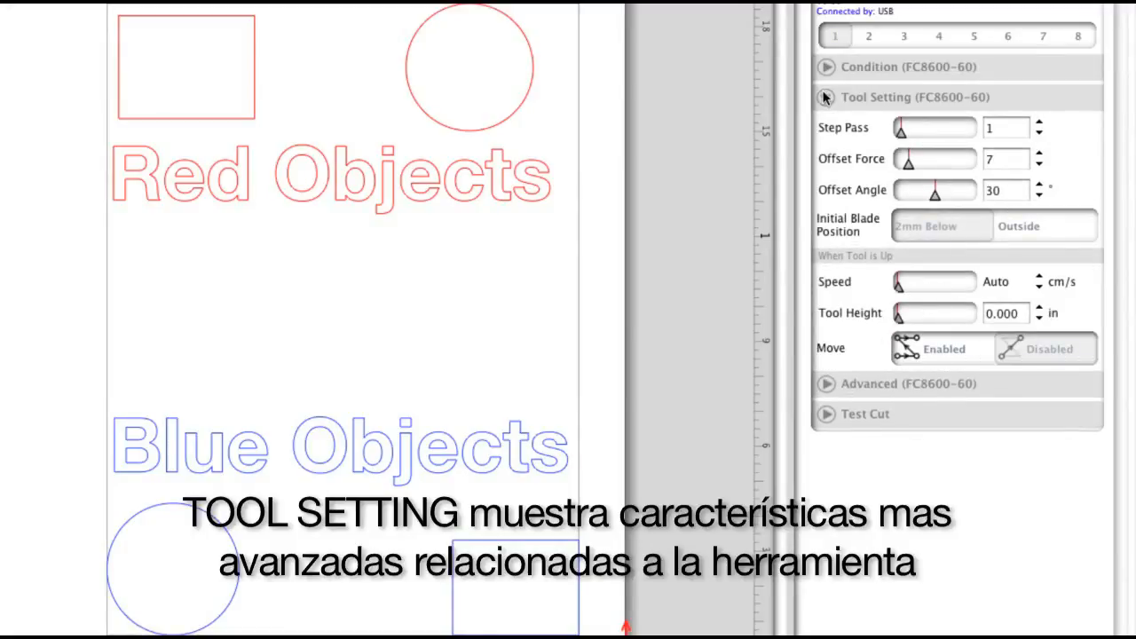
left_click(825, 98)
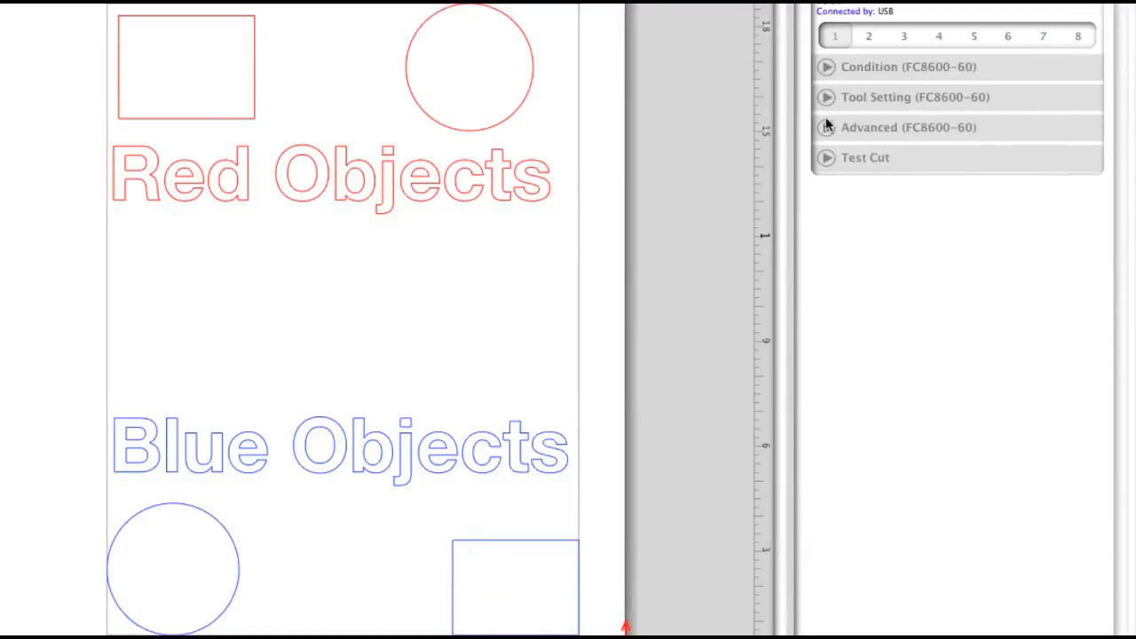
left_click(827, 130)
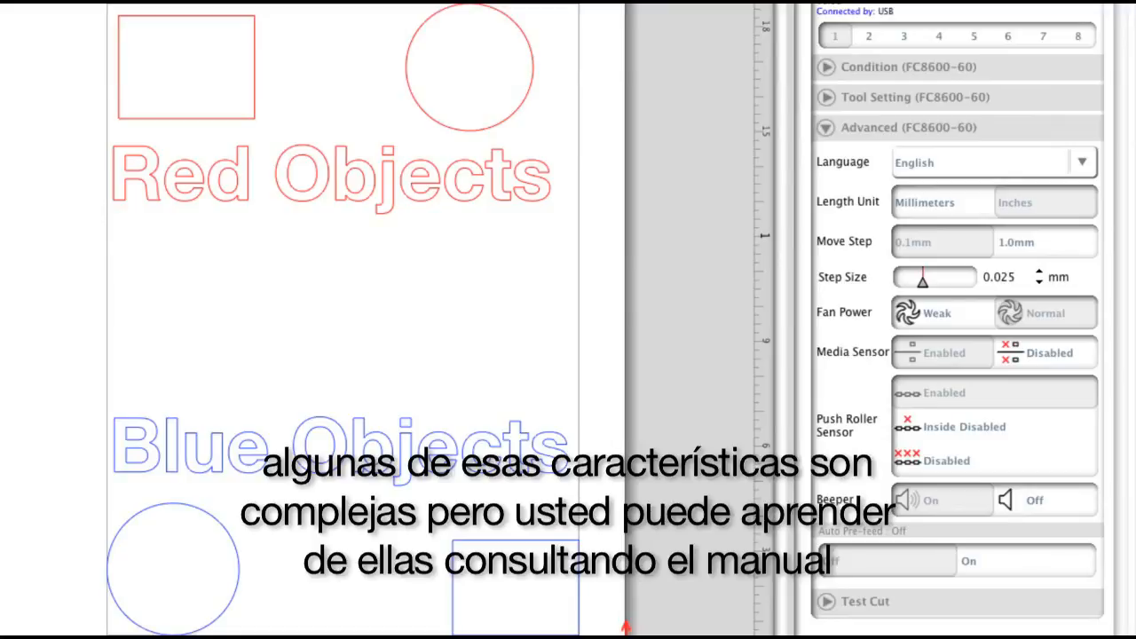
left_click(826, 129)
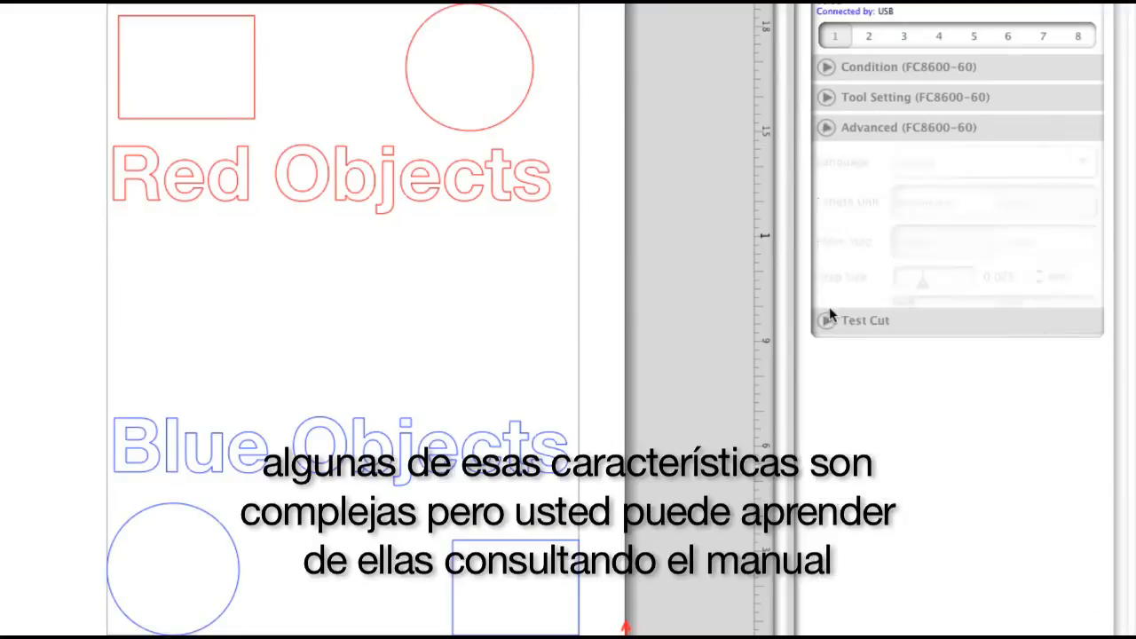
left_click(826, 158)
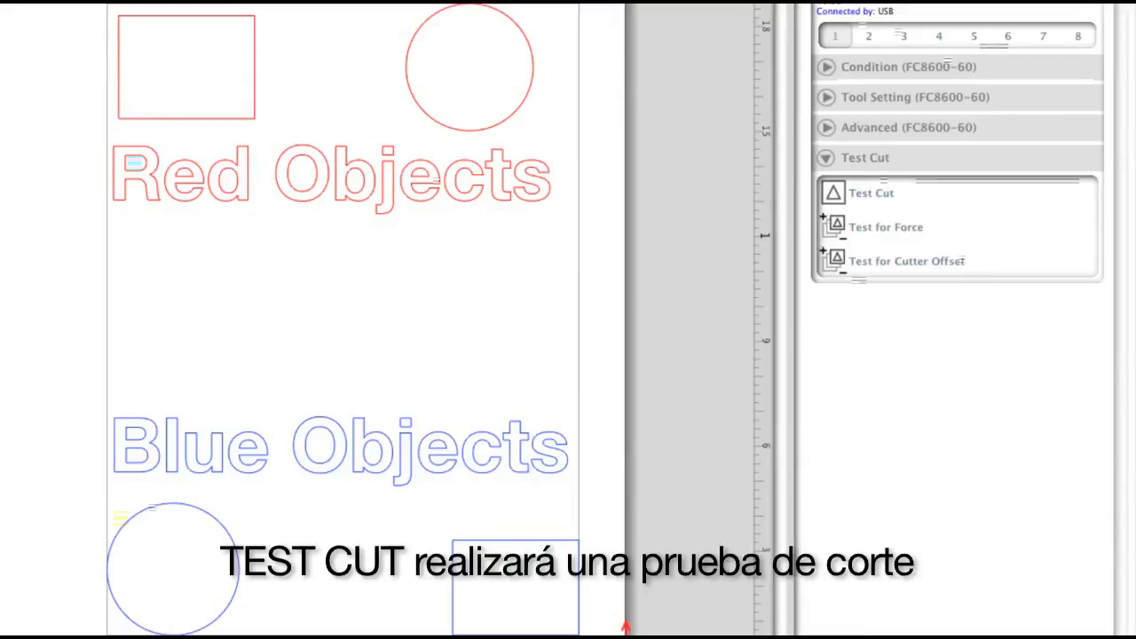
left_click(825, 158)
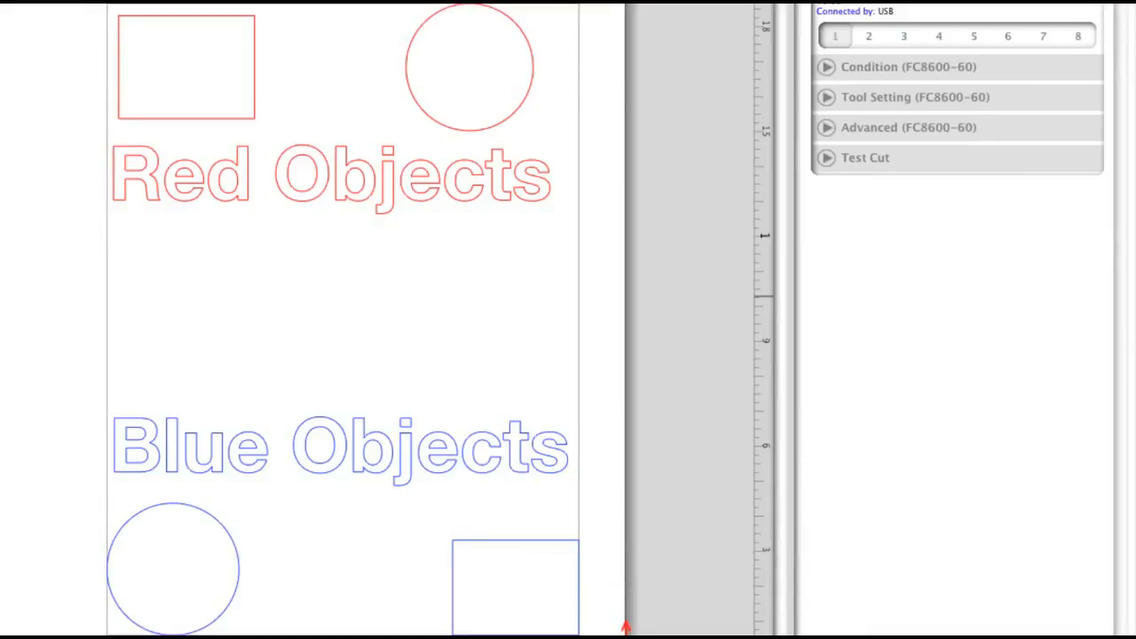
Examine condition 1's available cut line patterns and its Passes setting.
left_click(826, 69)
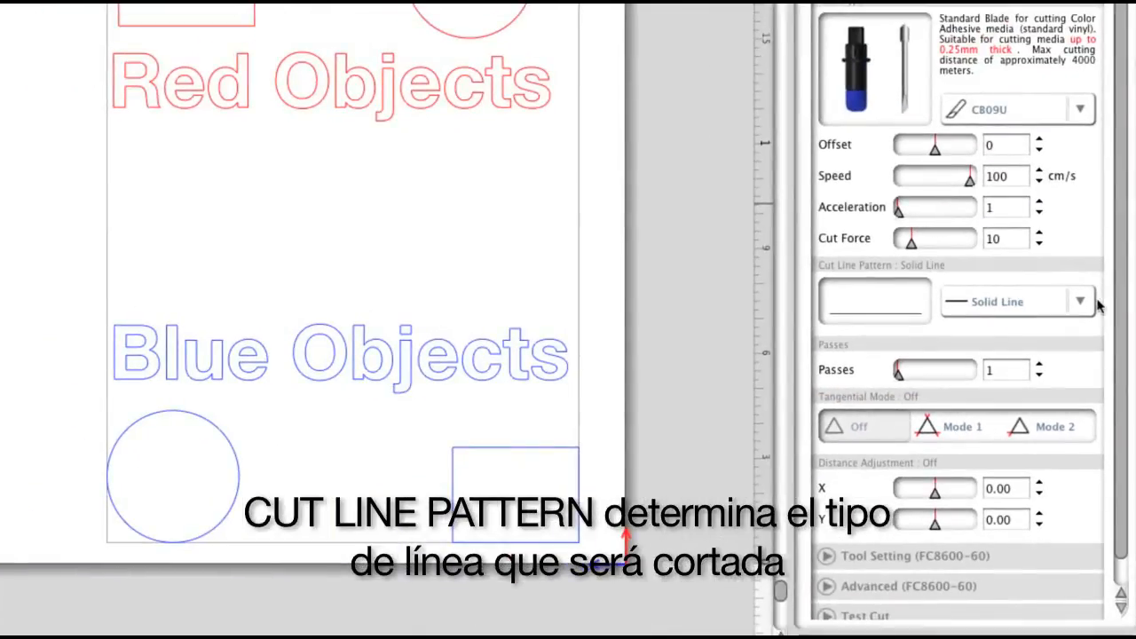
left_click(1082, 303)
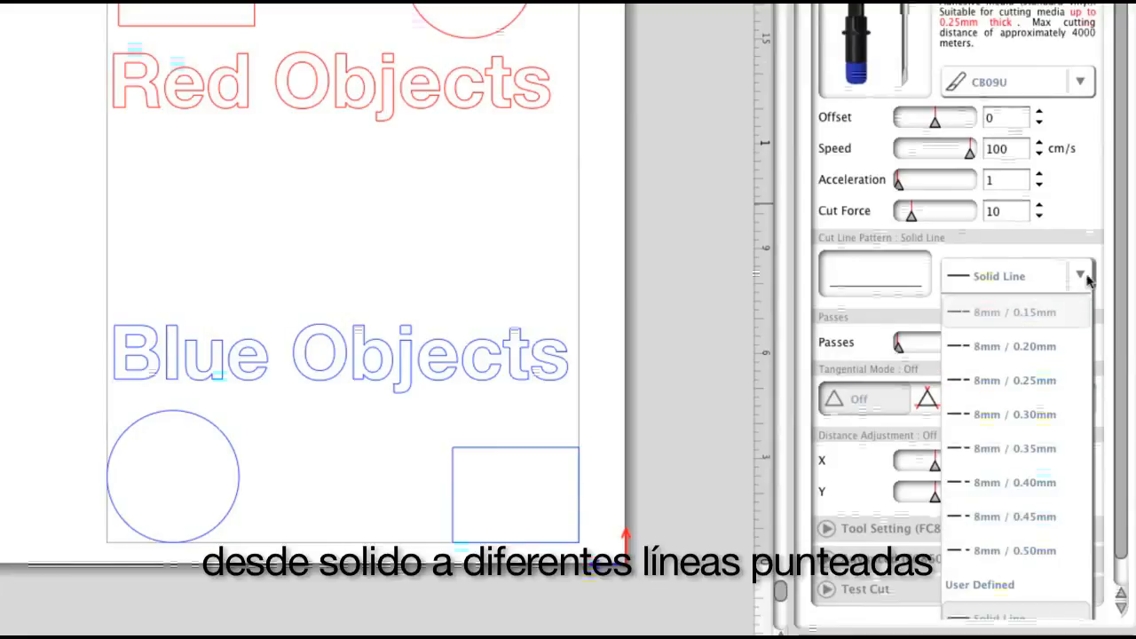
left_click(1085, 278)
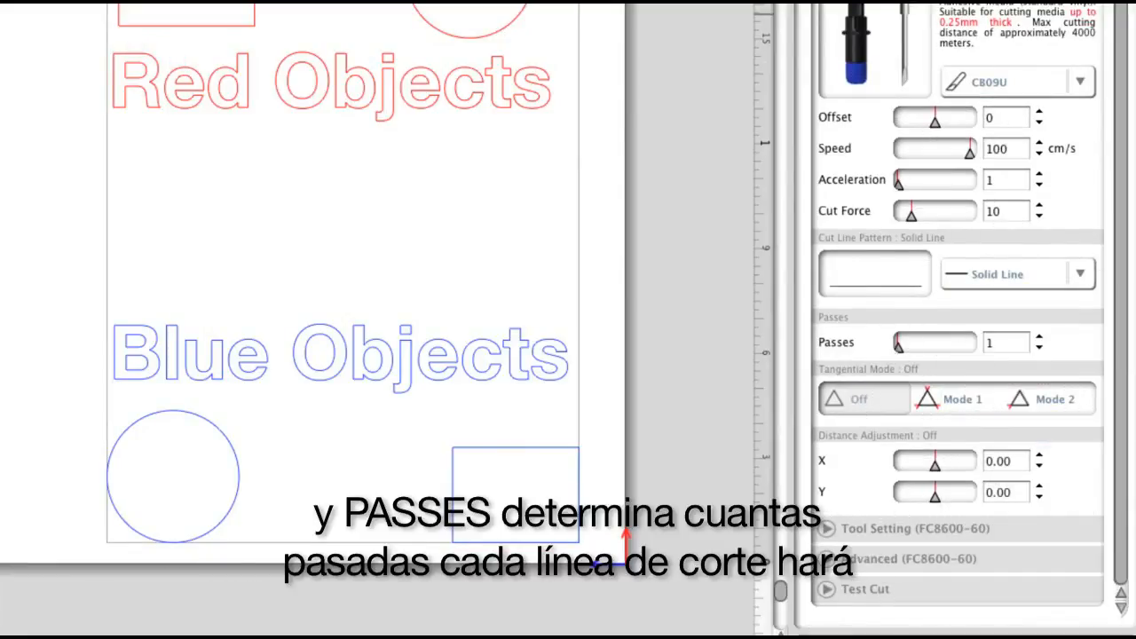
mouse_move(901, 353)
left_mouse_down()
mouse_move(916, 352)
mouse_move(896, 352)
left_mouse_up()
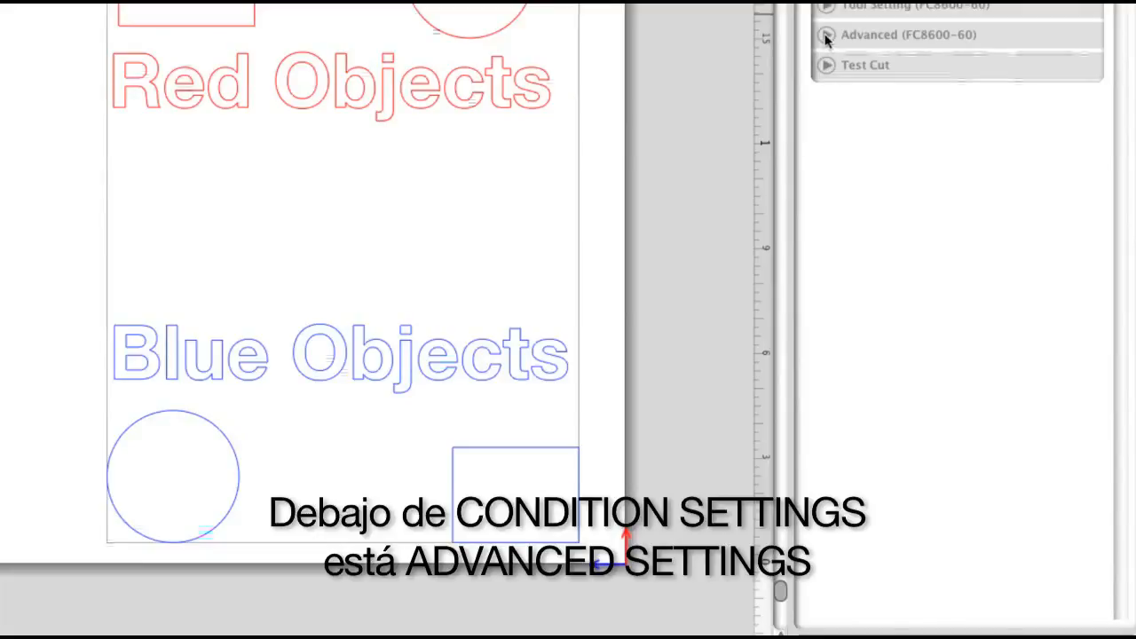
Turn on Auto Pre-feed in the FC8600-60's advanced settings.
left_click(825, 37)
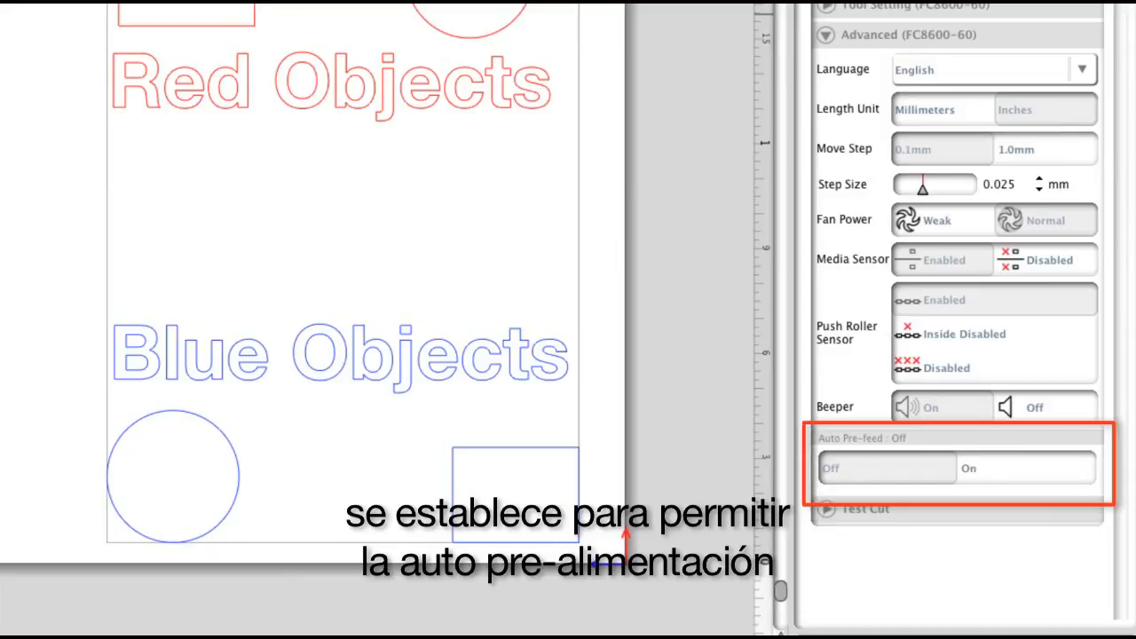
left_click(1033, 467)
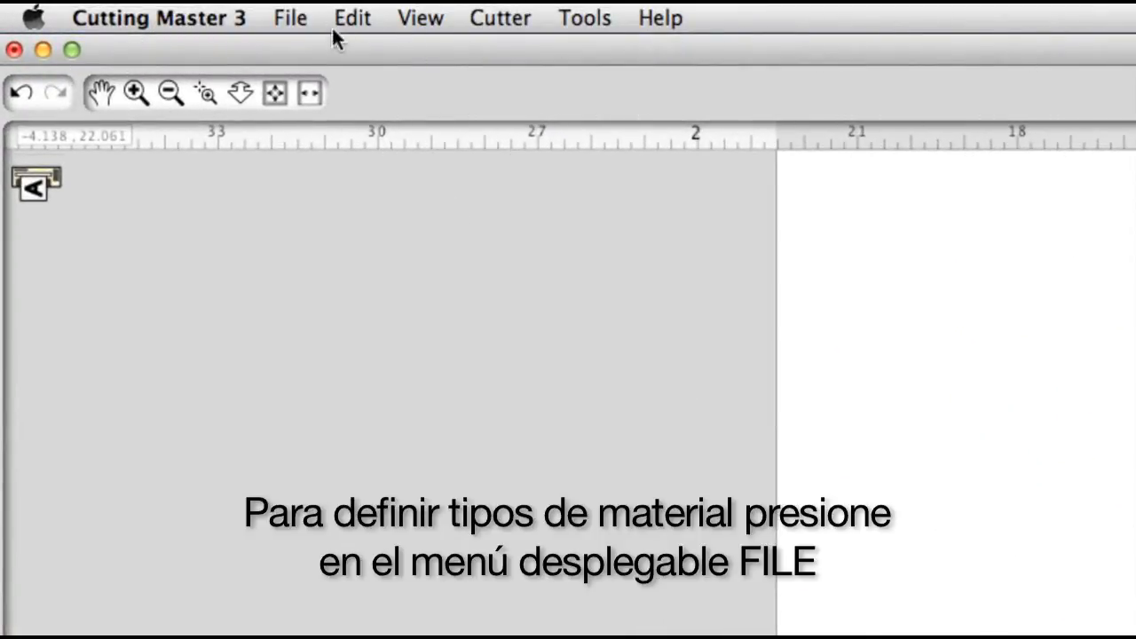
Open Define Conditions and expand the Graphtec Defaults folder of material types.
left_click(292, 17)
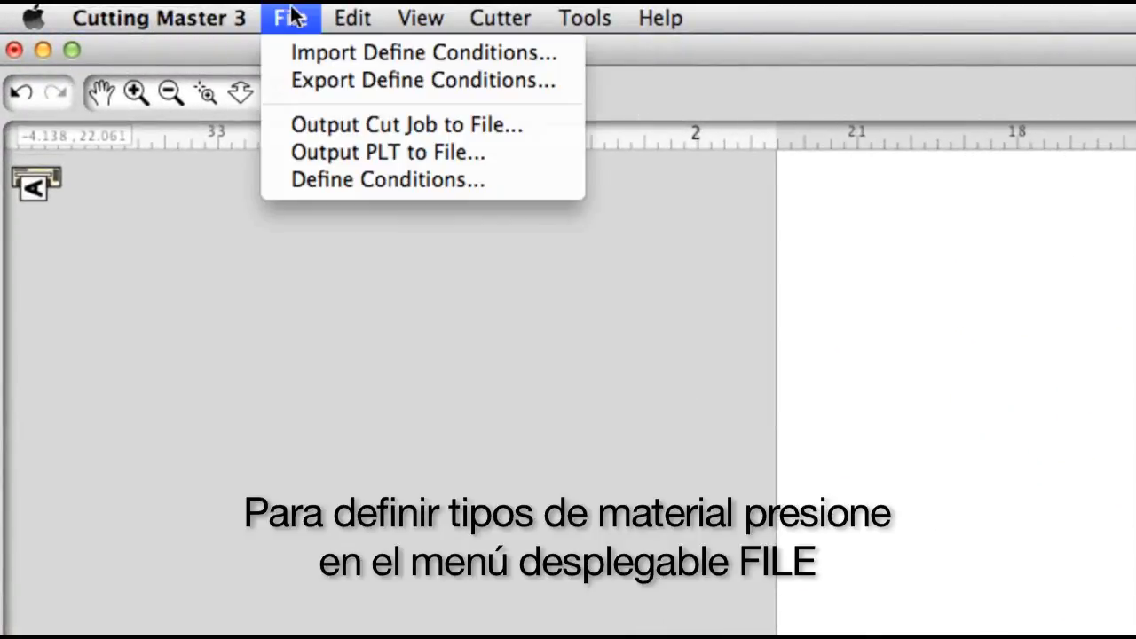
left_click(310, 180)
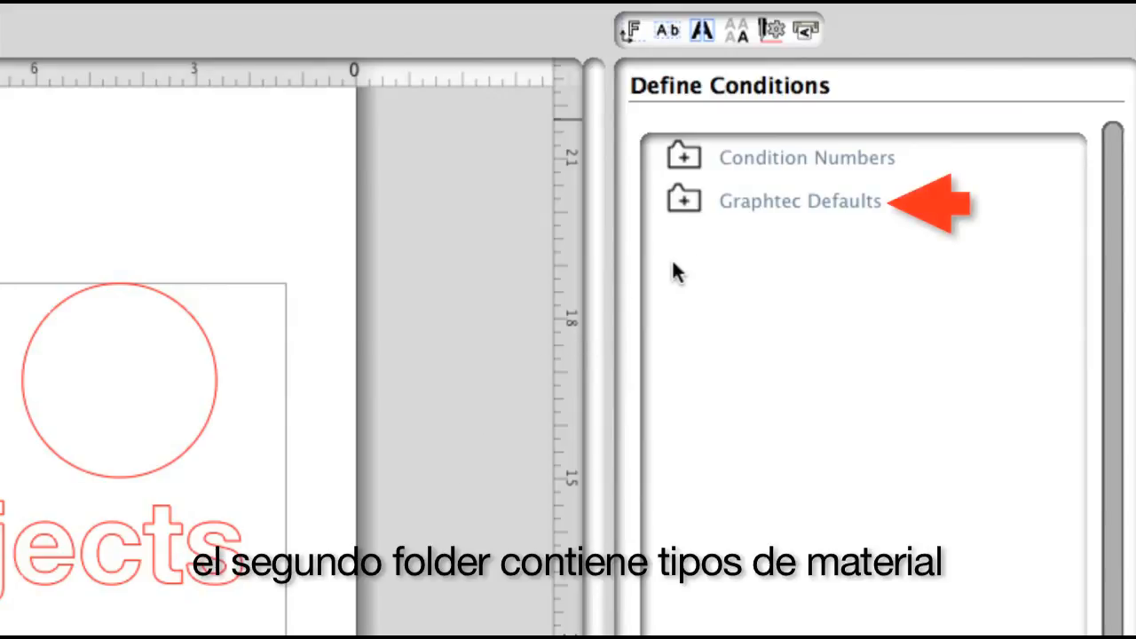
left_click(685, 201)
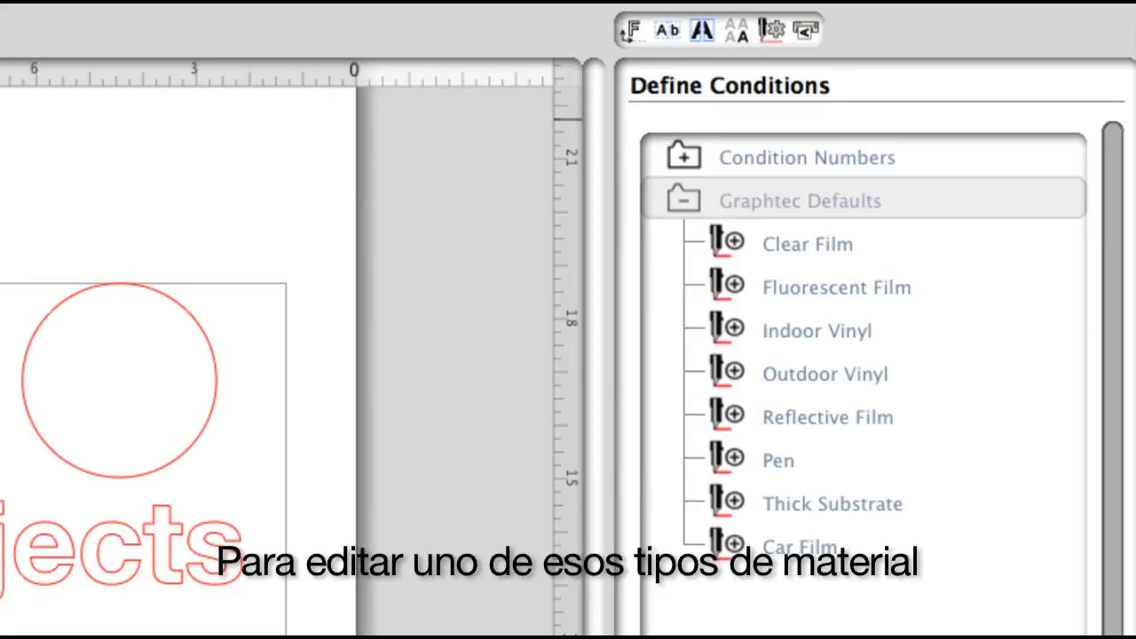
Open the Car Film material for editing, review its tool type choices and return to the list of all conditions.
mouse_move(822, 547)
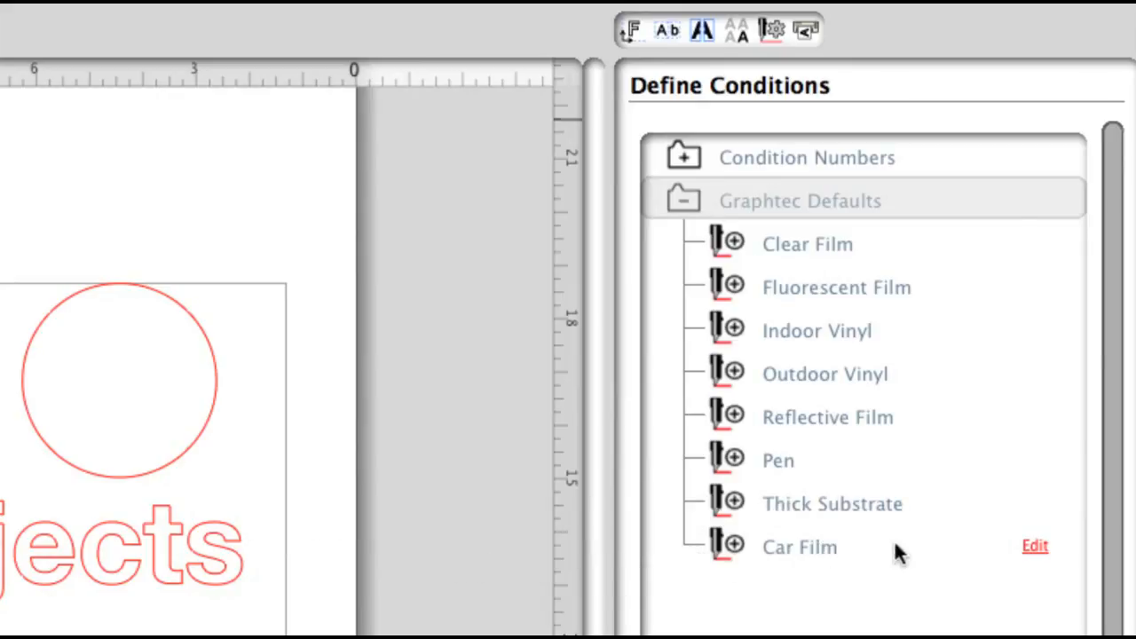
left_click(1035, 546)
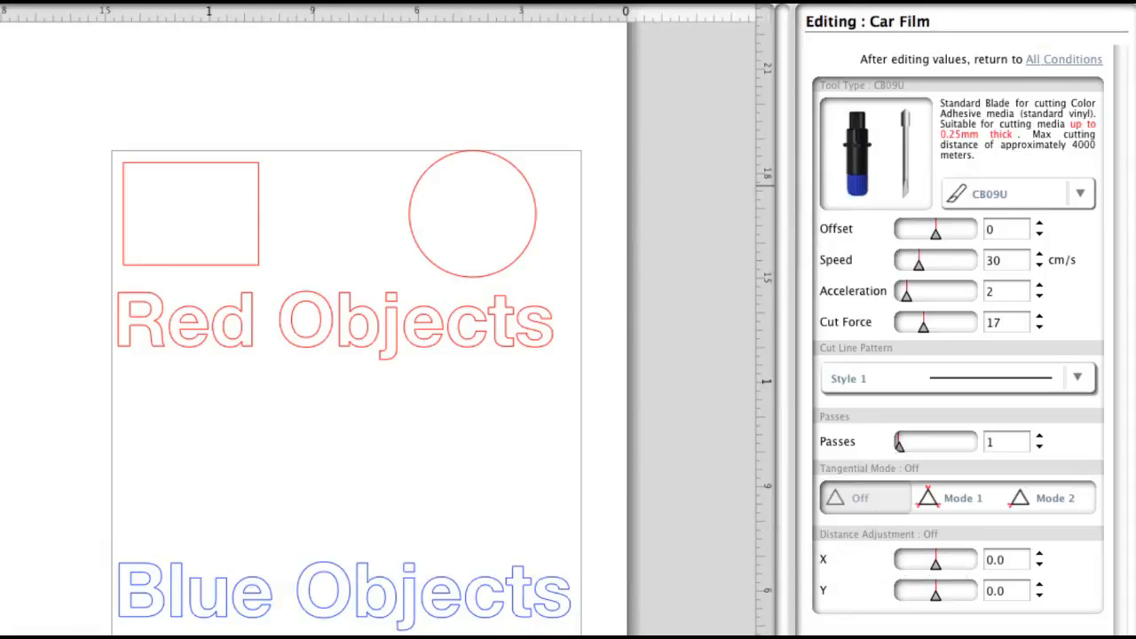
left_click(1019, 195)
left_click(1019, 198)
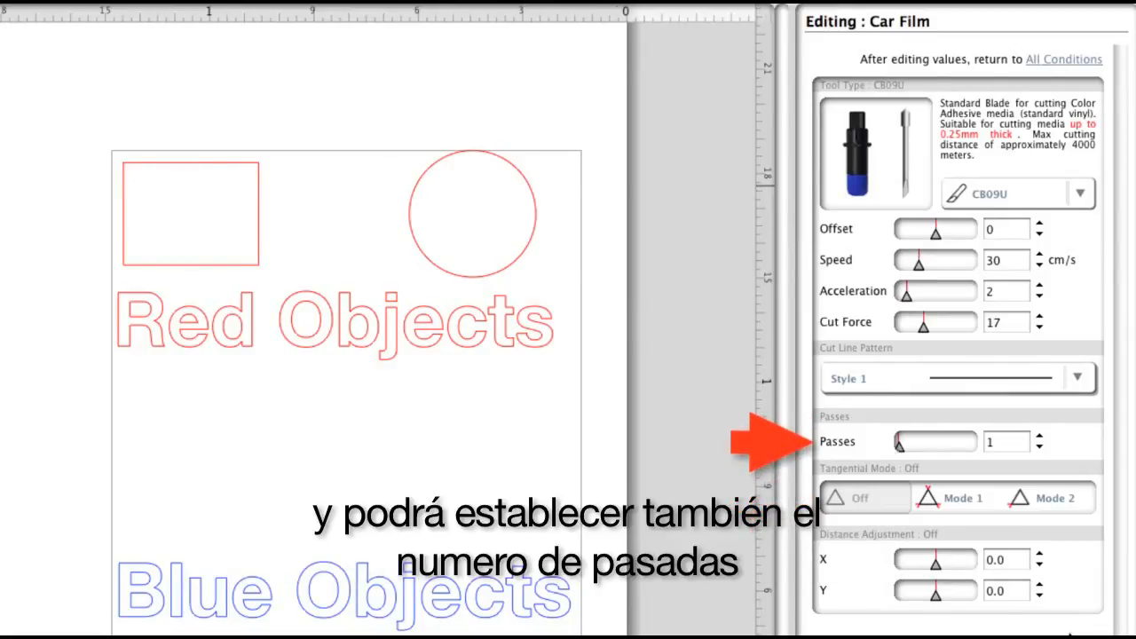
left_click(1062, 58)
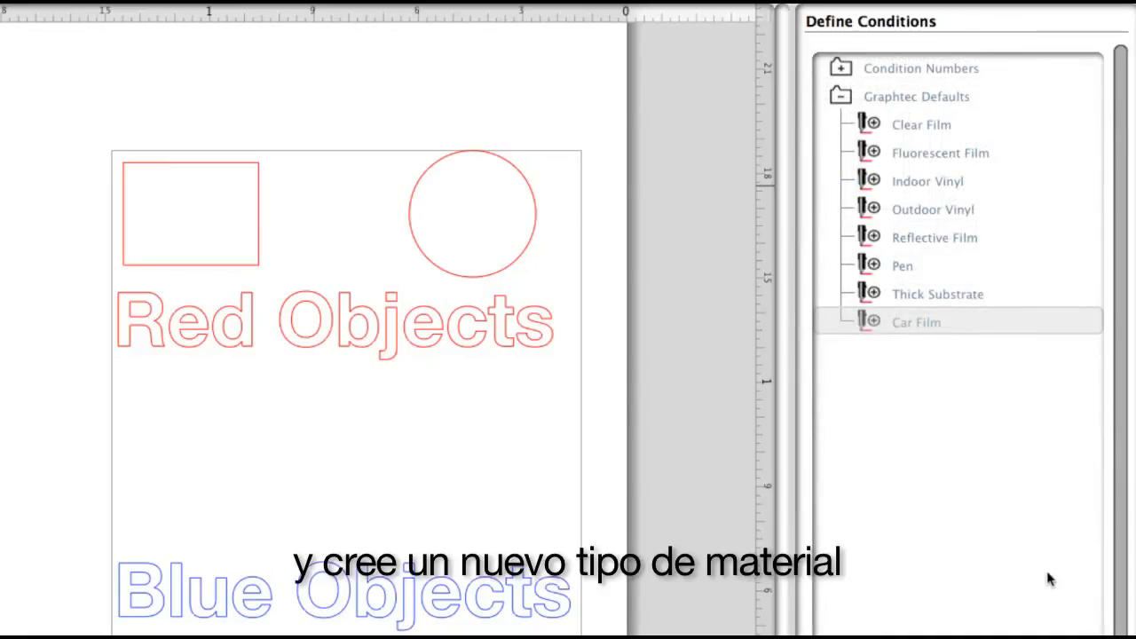
Add a new material to the conditions list and name it Oracal 951 Premium cast.
right_click(894, 384)
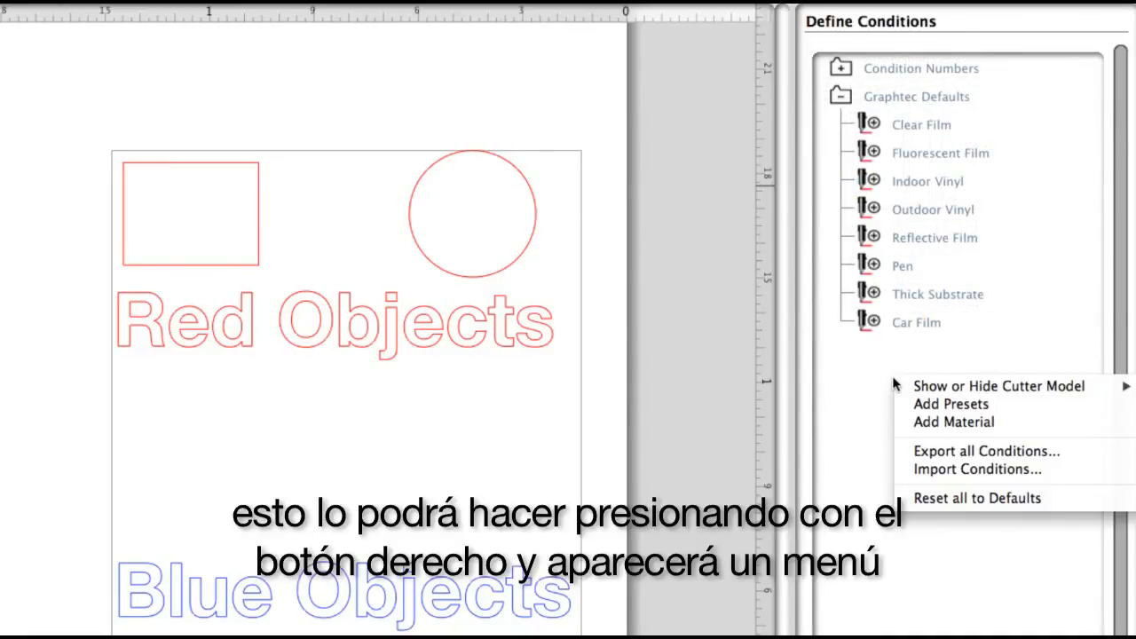
left_click(921, 421)
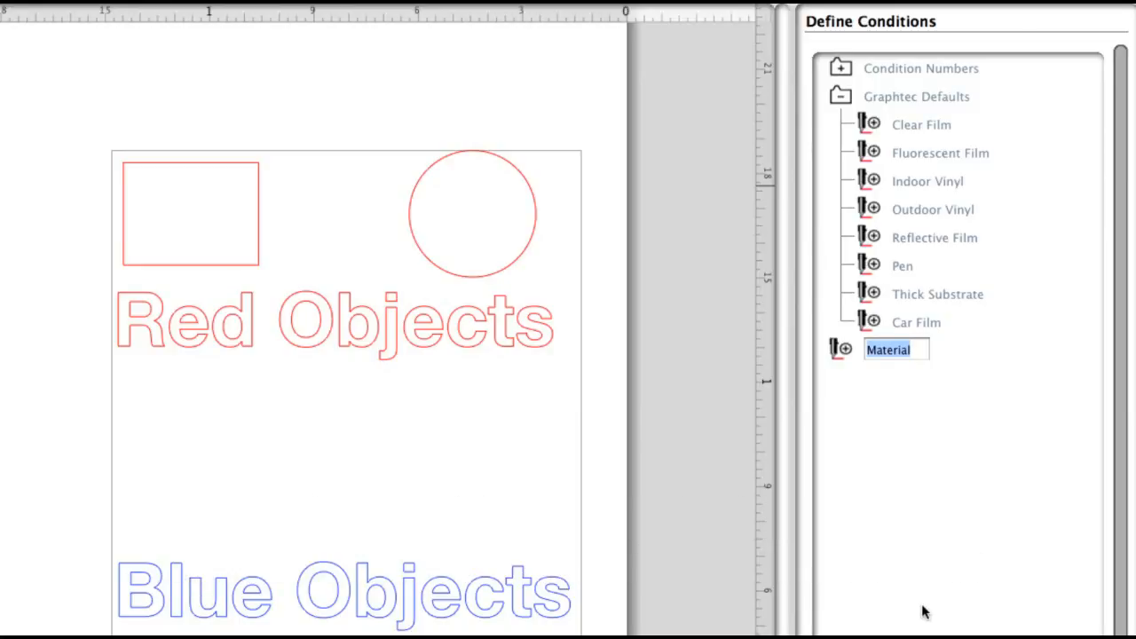
type("Or")
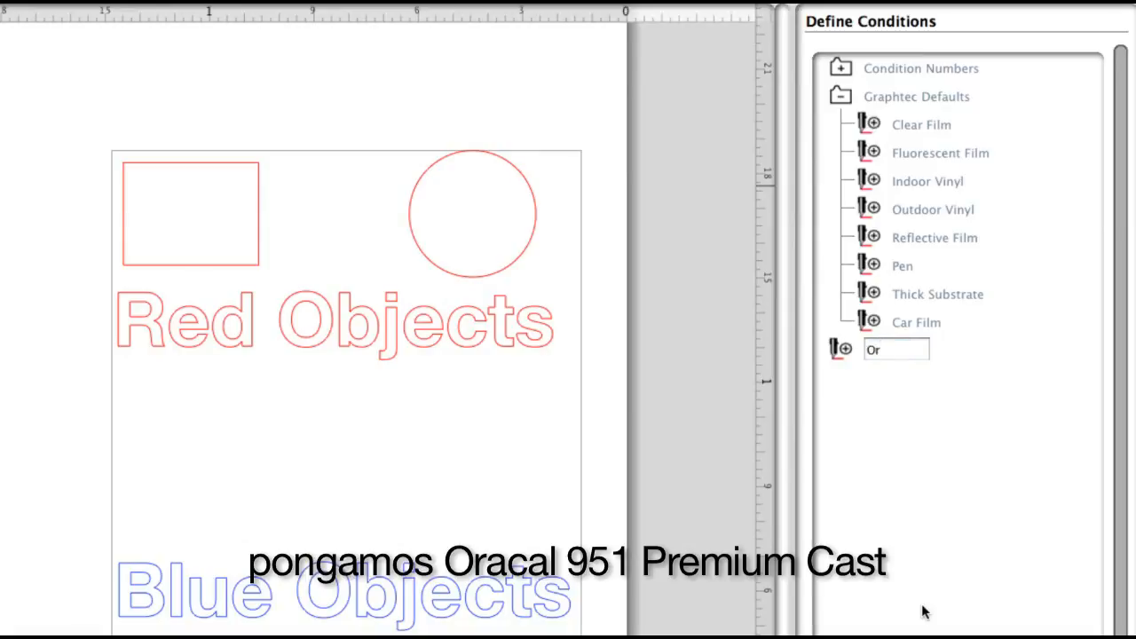
type("acal 951")
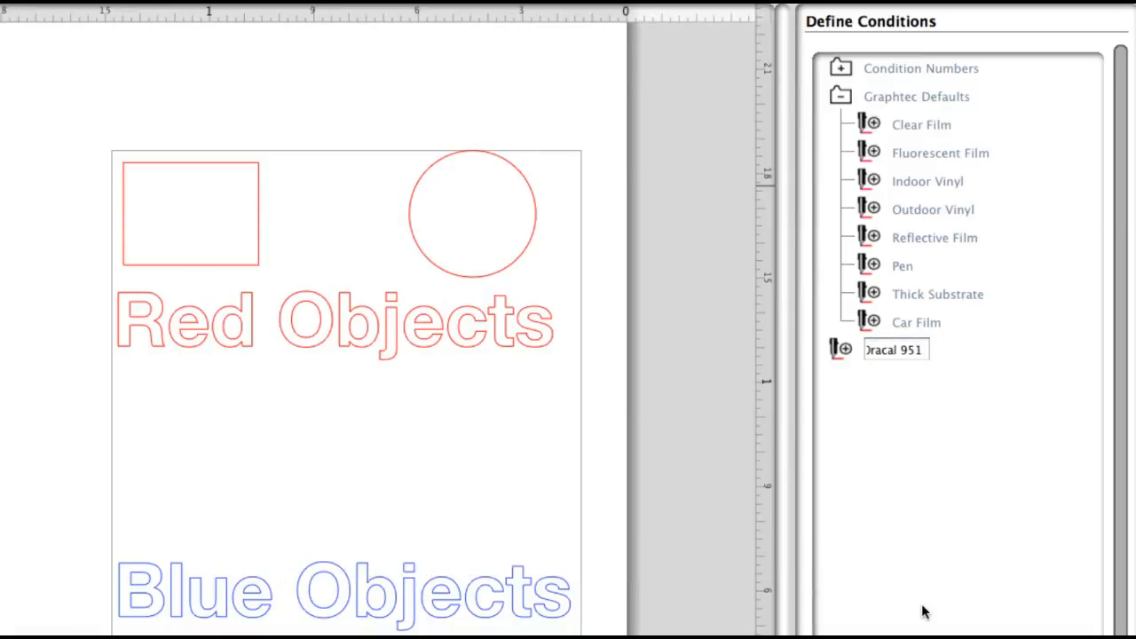
type(" Premium cast")
key("Return")
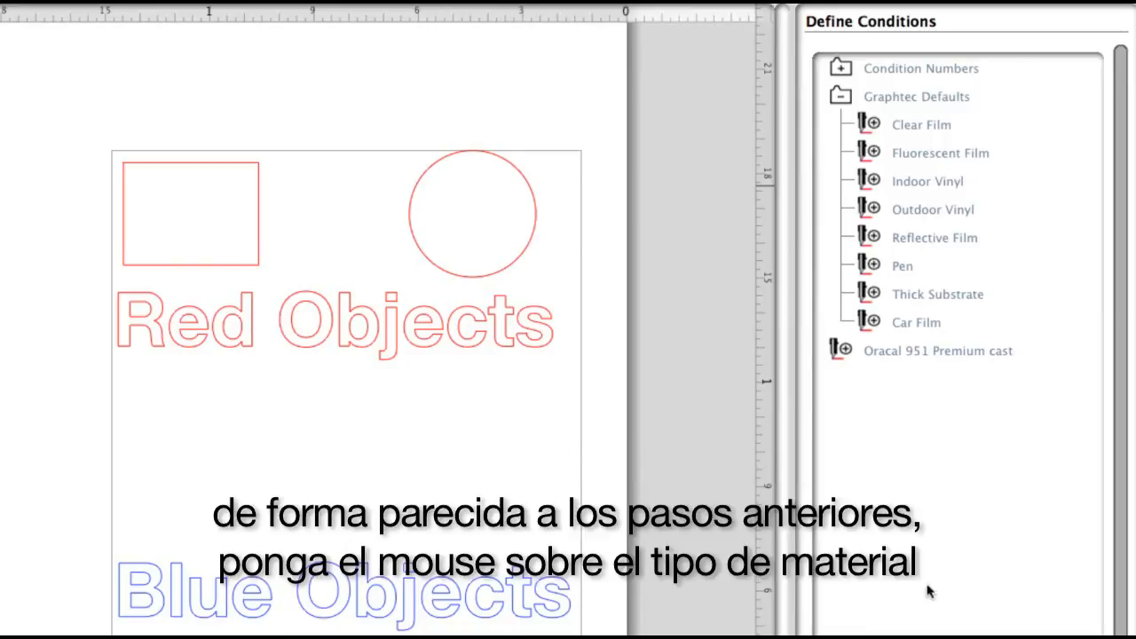
Edit the Oracal 951 Premium cast material, setting its speed to 50 cm/s and acceleration to 4.
mouse_move(956, 356)
left_click(1070, 351)
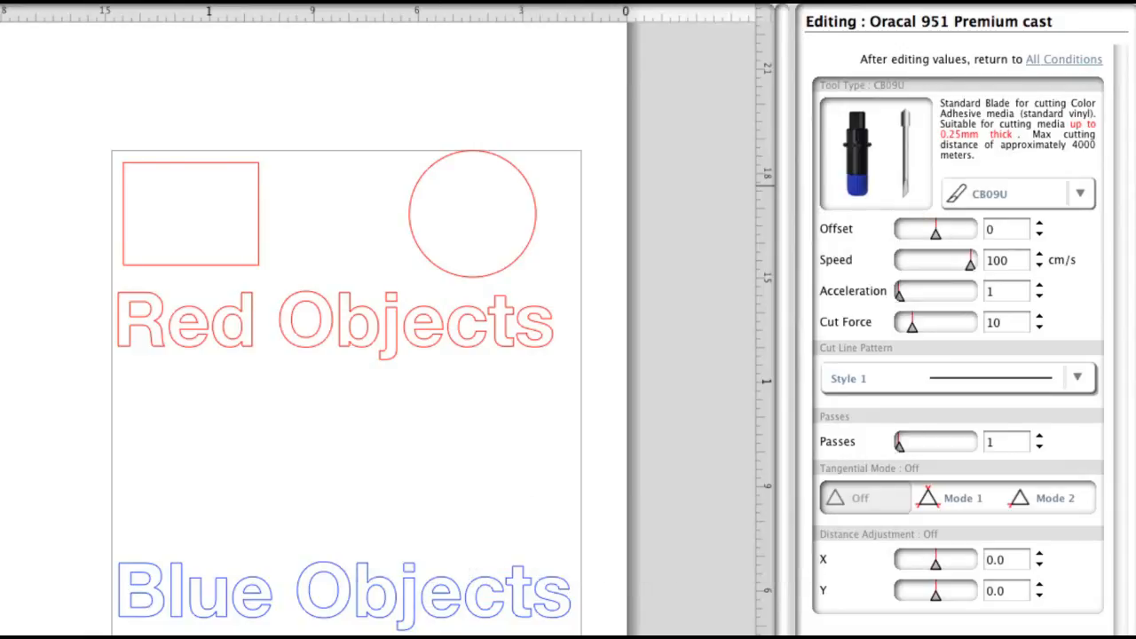
left_click_drag(972, 268, 938, 279)
left_click(1039, 286)
left_click(1039, 287)
left_click(1038, 287)
left_click(1038, 264)
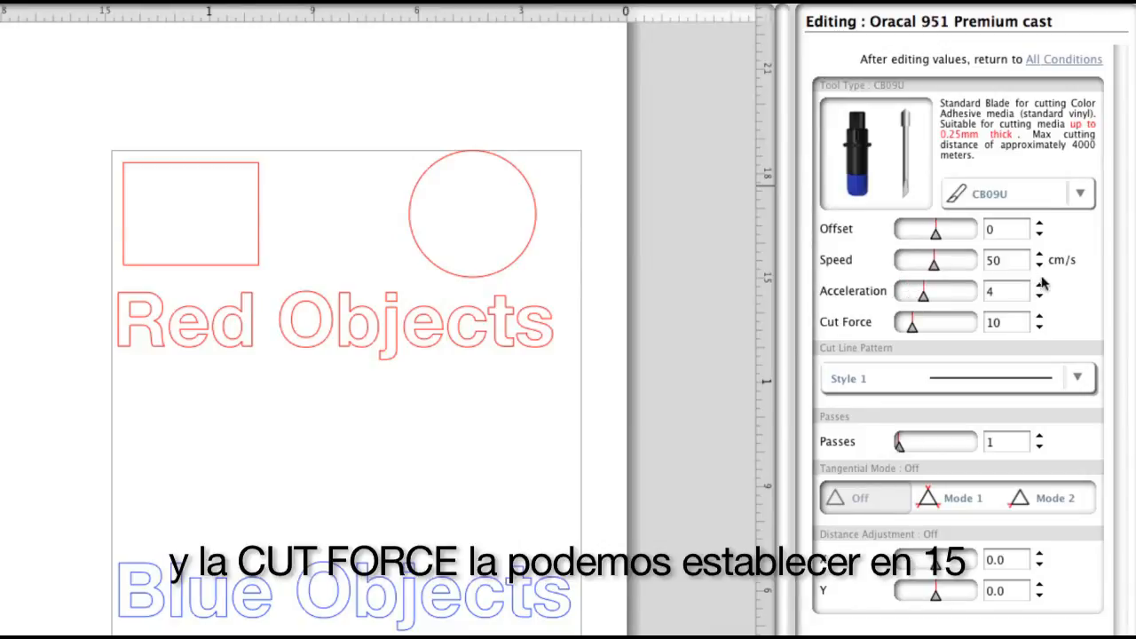
Set the Oracal 951 Premium cast material's cut force to 15 and return to the list of all conditions.
left_click(1040, 318)
left_click(1040, 318)
left_click(1039, 318)
left_click(1039, 318)
left_click(1040, 318)
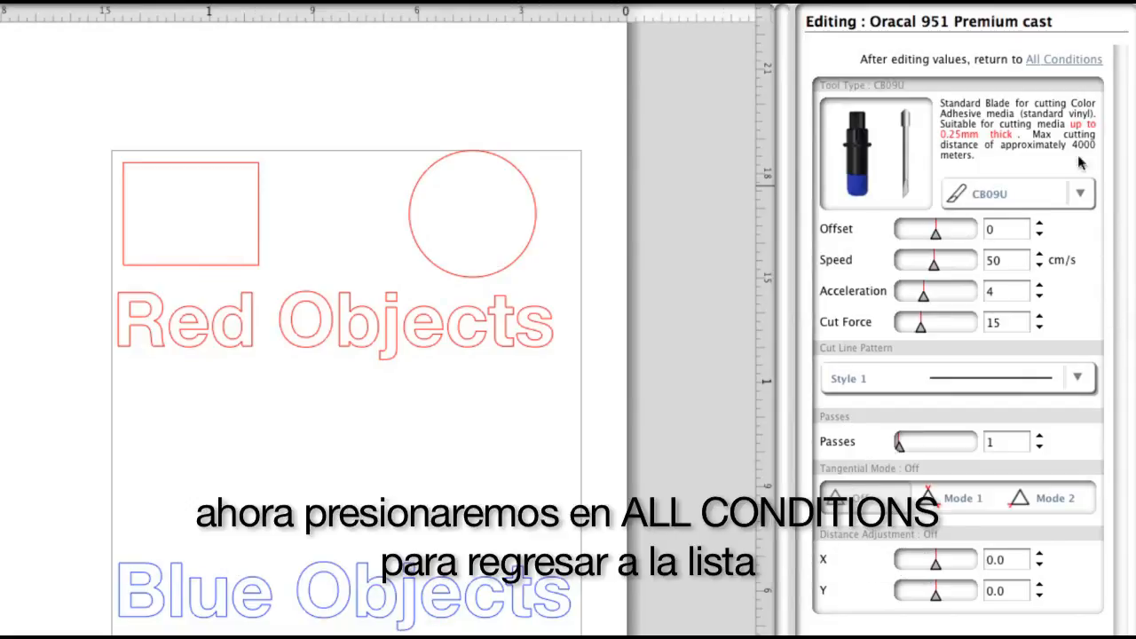
left_click(1056, 59)
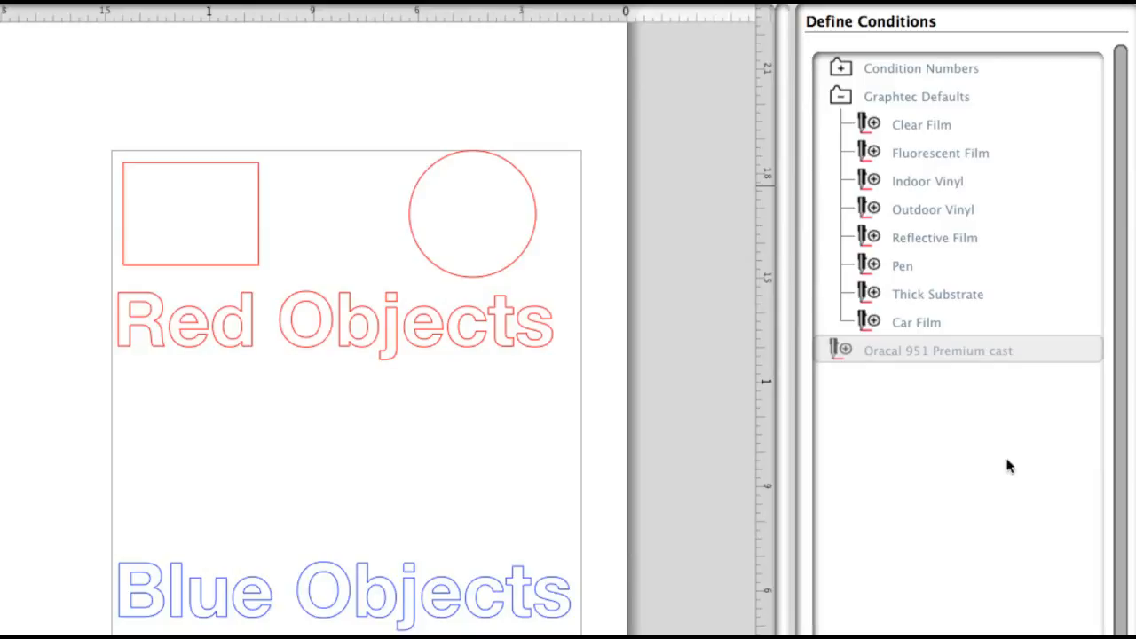
Add another new material to the conditions list and name it Intricate Cutting.
right_click(846, 394)
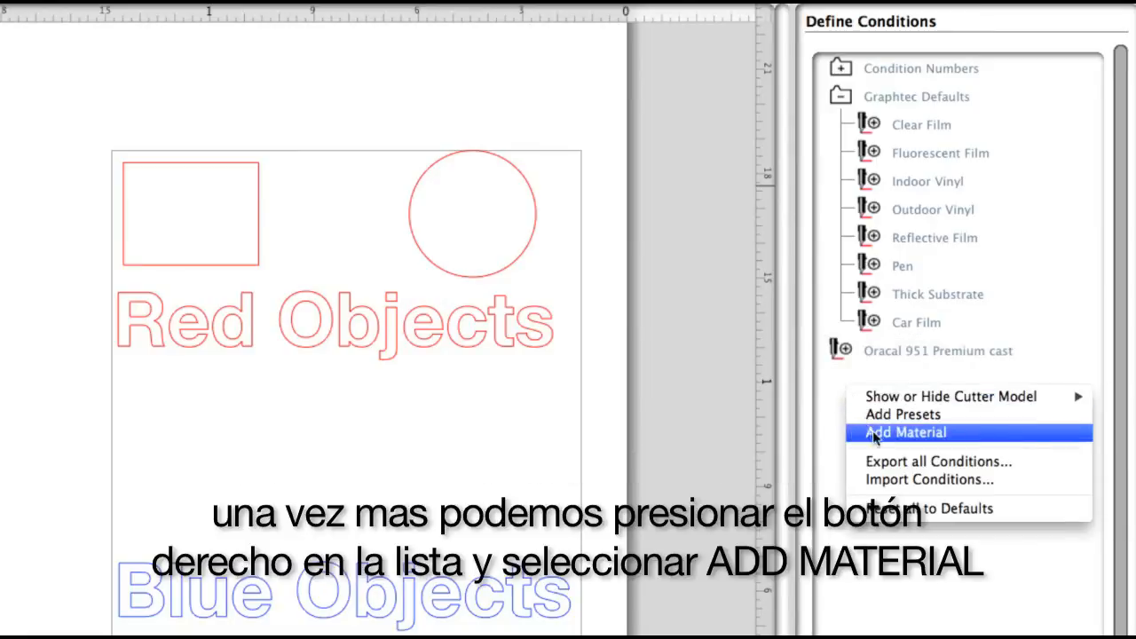
left_click(874, 433)
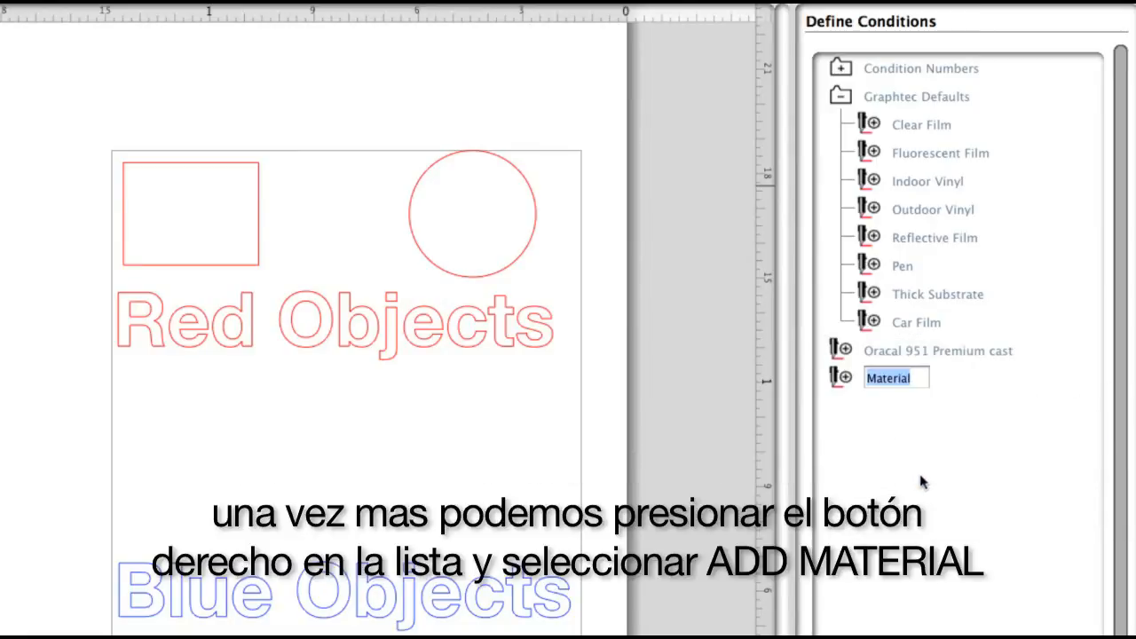
type("Intre")
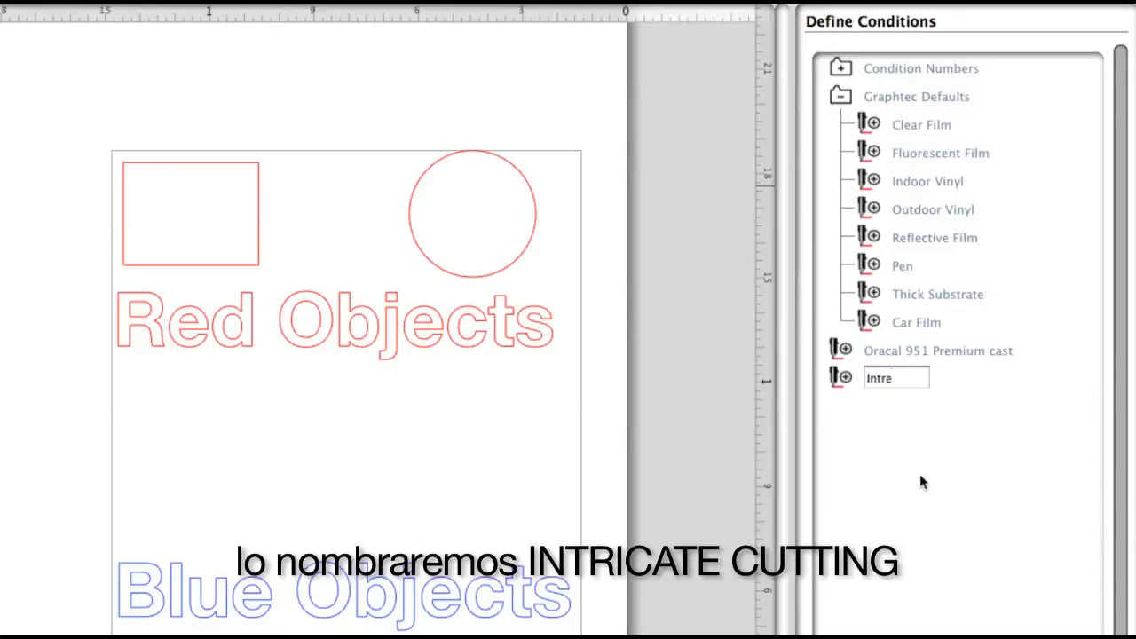
key("BackSpace")
type("icate ")
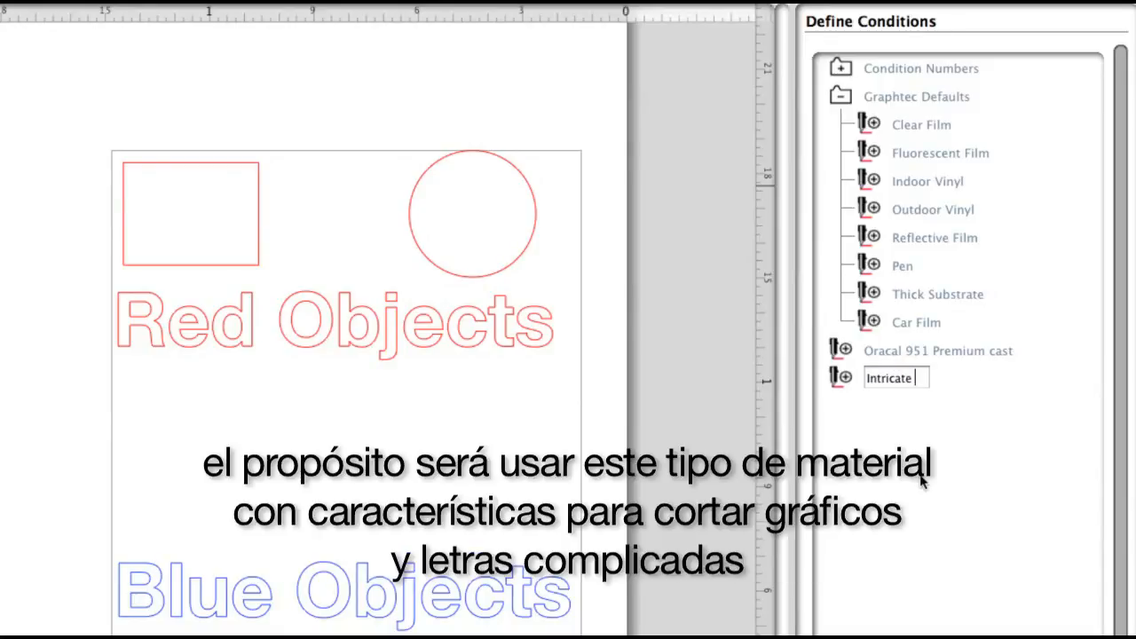
type("cutting")
key("Return")
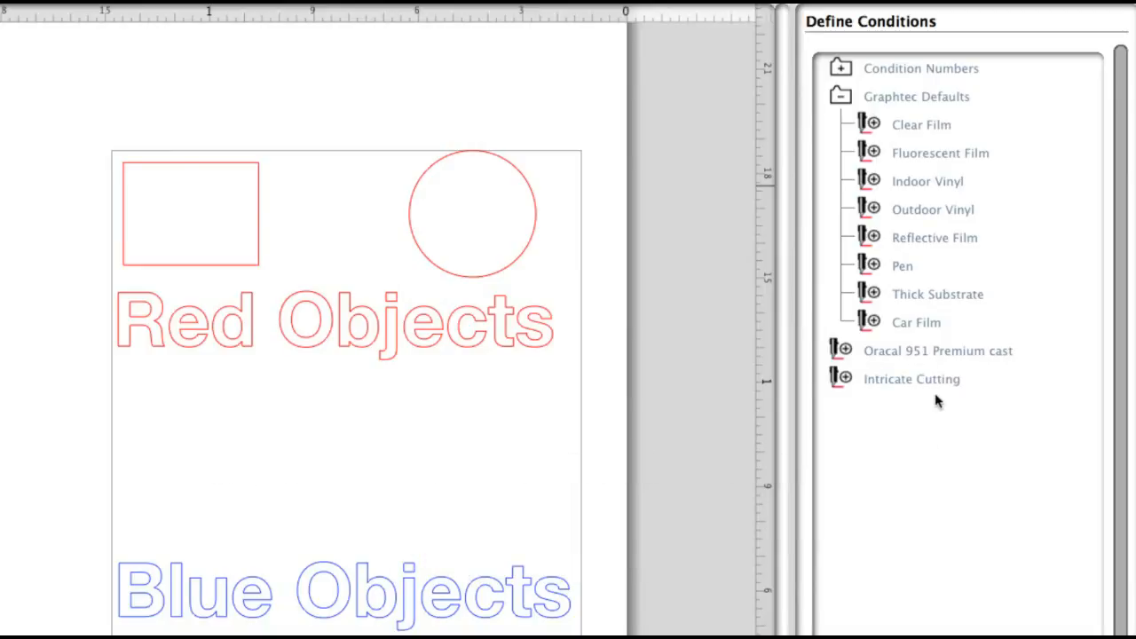
Edit the Intricate Cutting material, setting its speed to 20 cm/s and cut force to 14, and return to the list of all conditions.
mouse_move(939, 380)
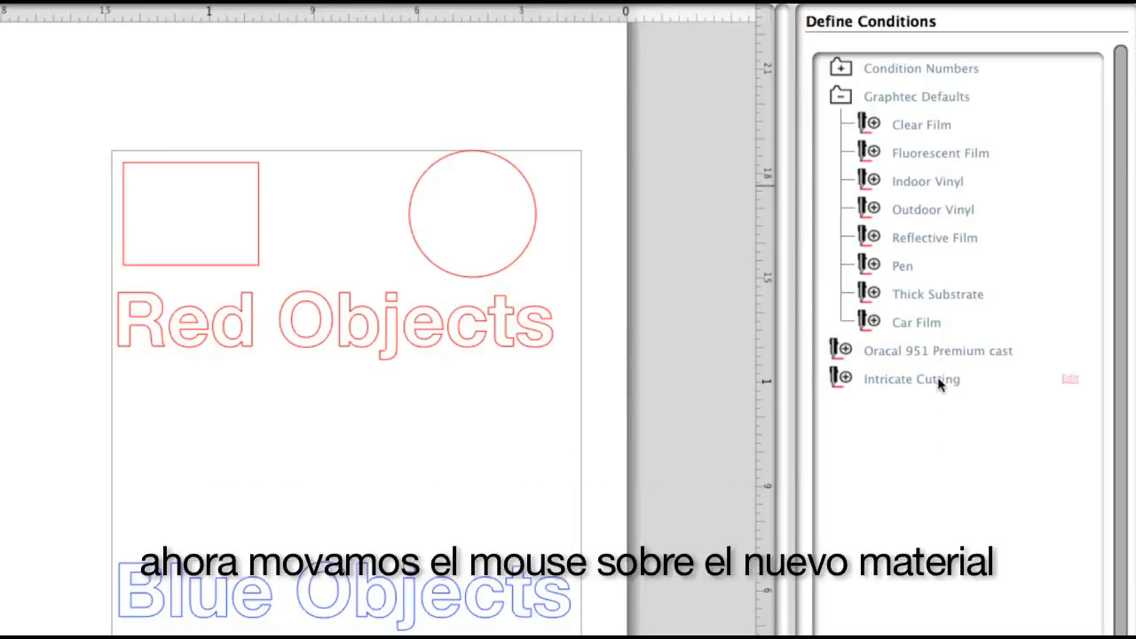
left_click(1070, 379)
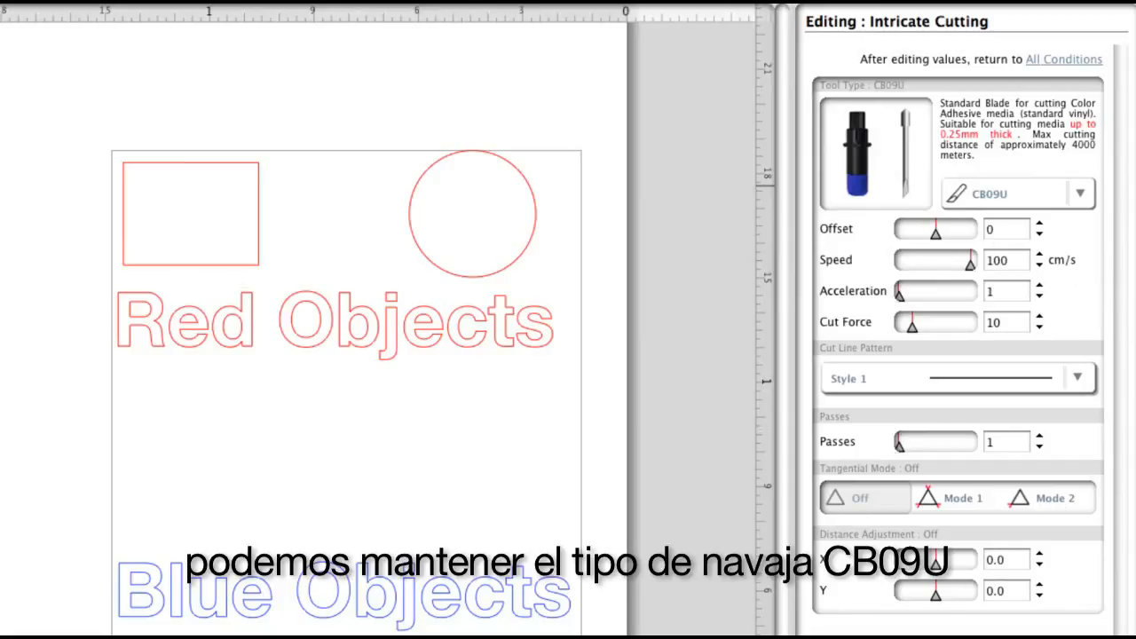
double_click(998, 261)
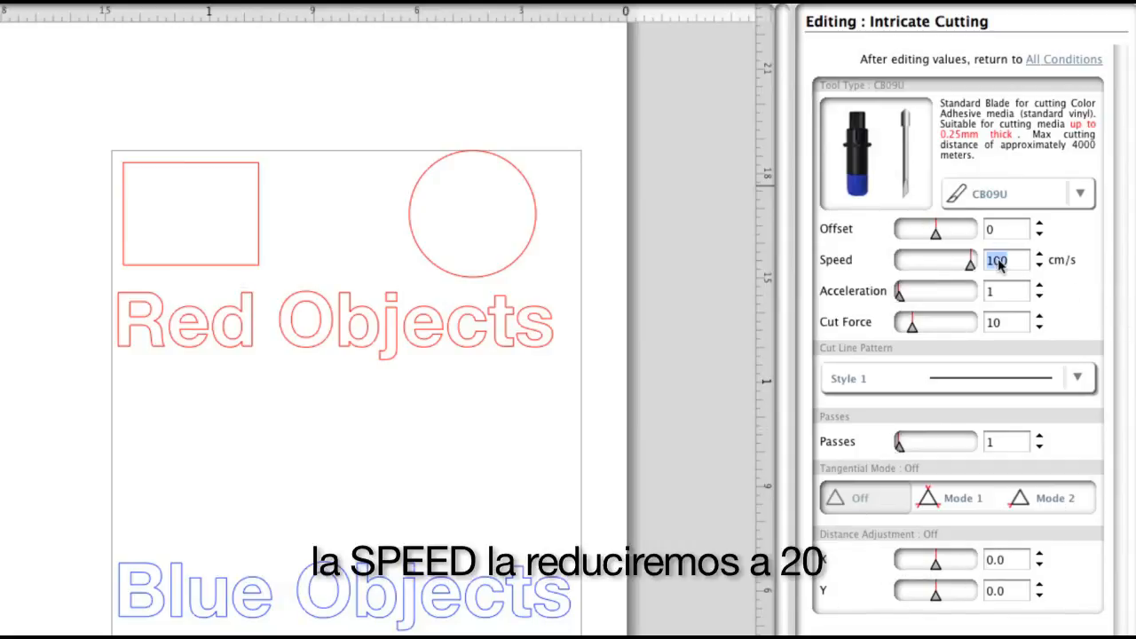
type("20")
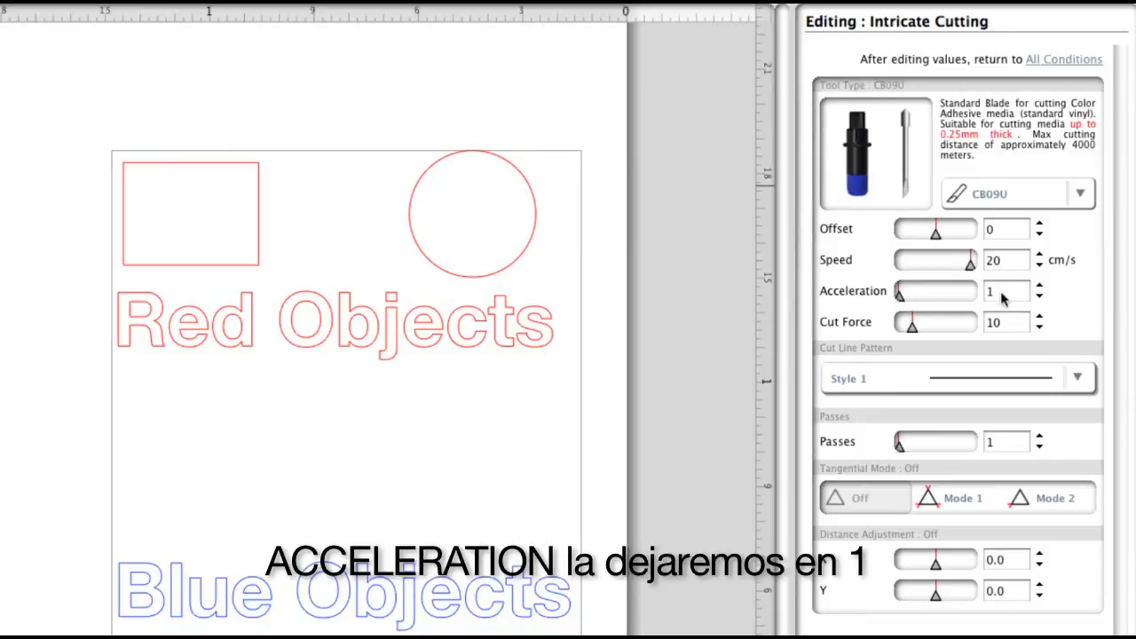
left_click(1000, 327)
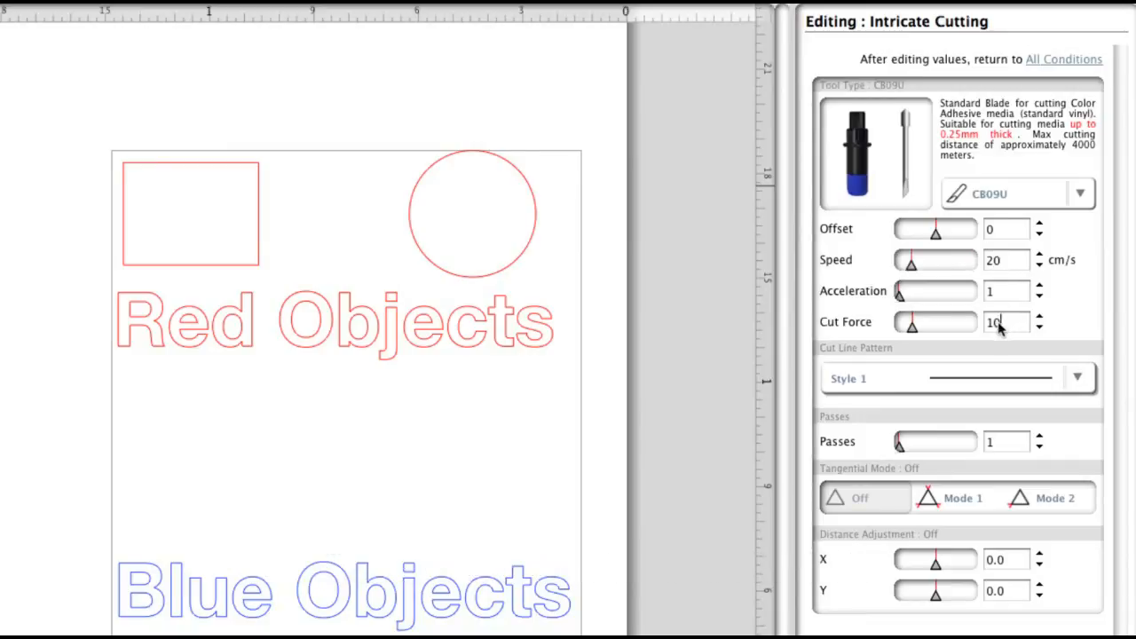
double_click(1001, 325)
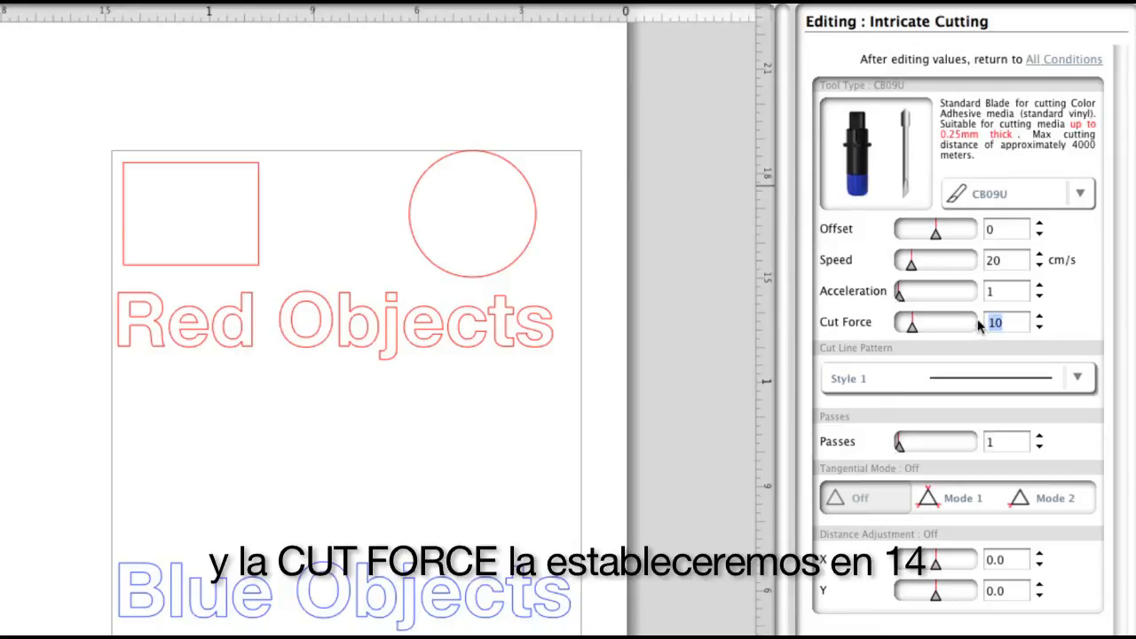
type("14")
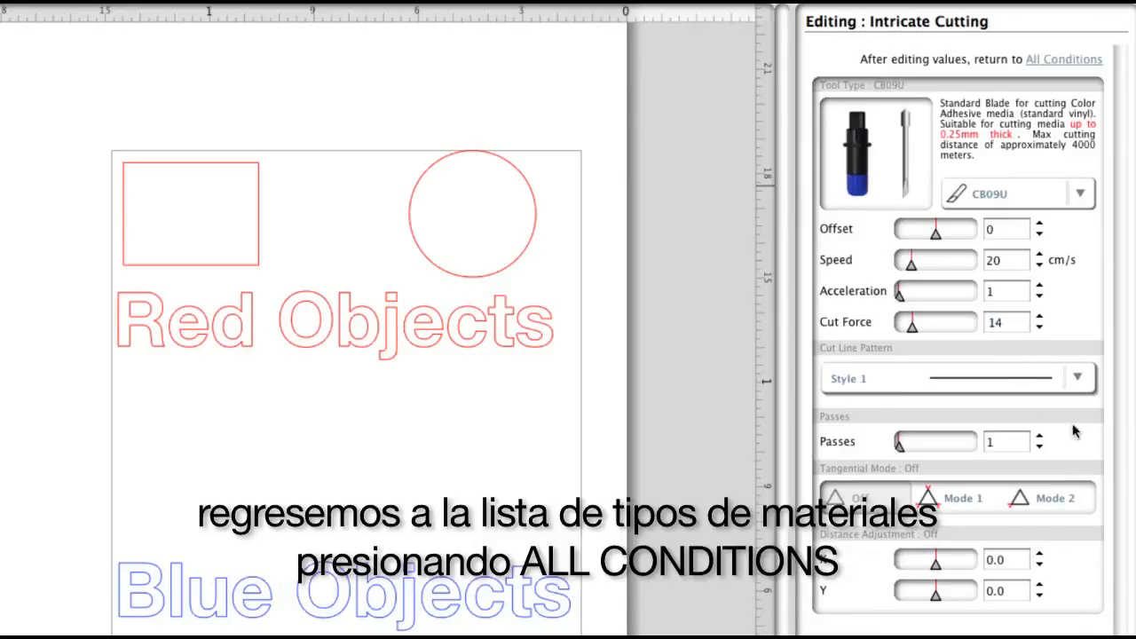
left_click(1069, 60)
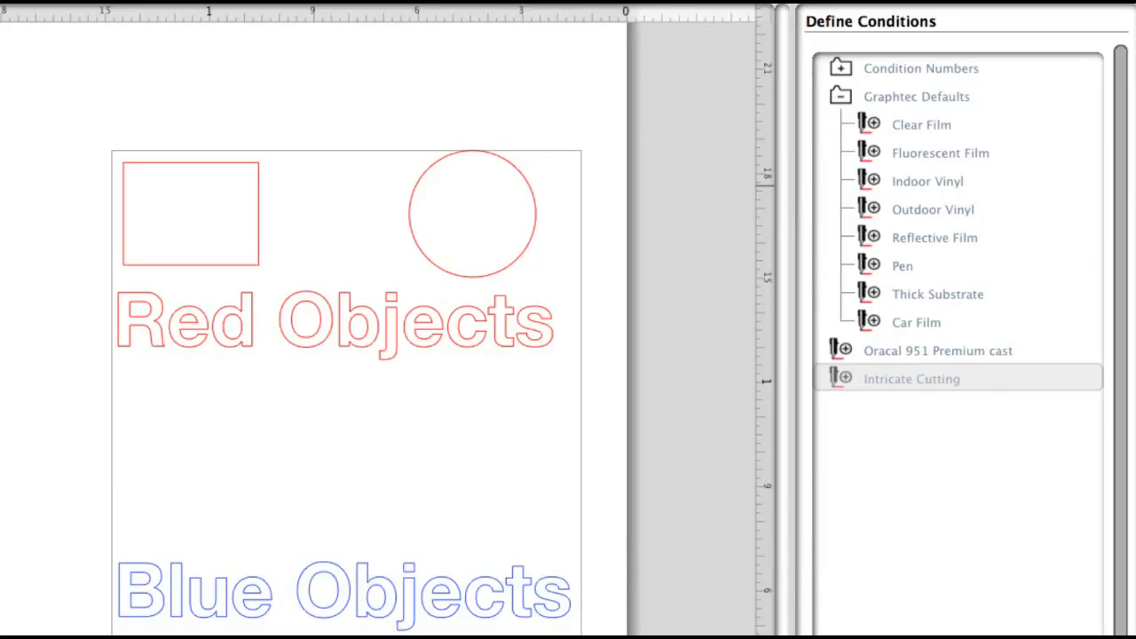
Add a presets folder named My Media and move the Intricate Cutting and Oracal 951 Premium cast materials into it.
right_click(854, 426)
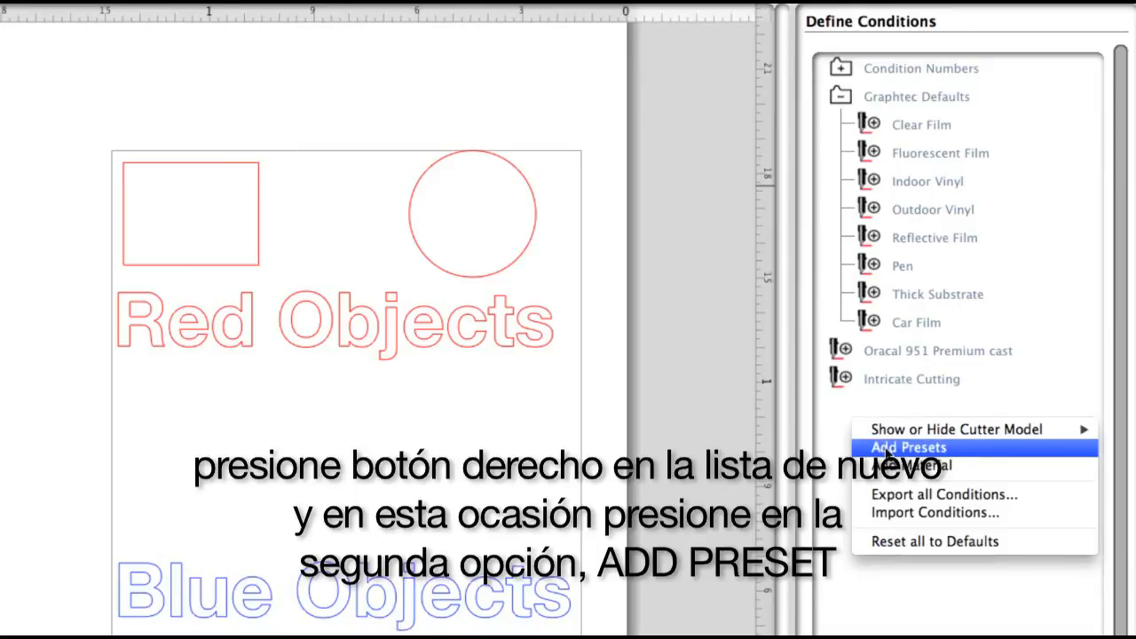
left_click(885, 450)
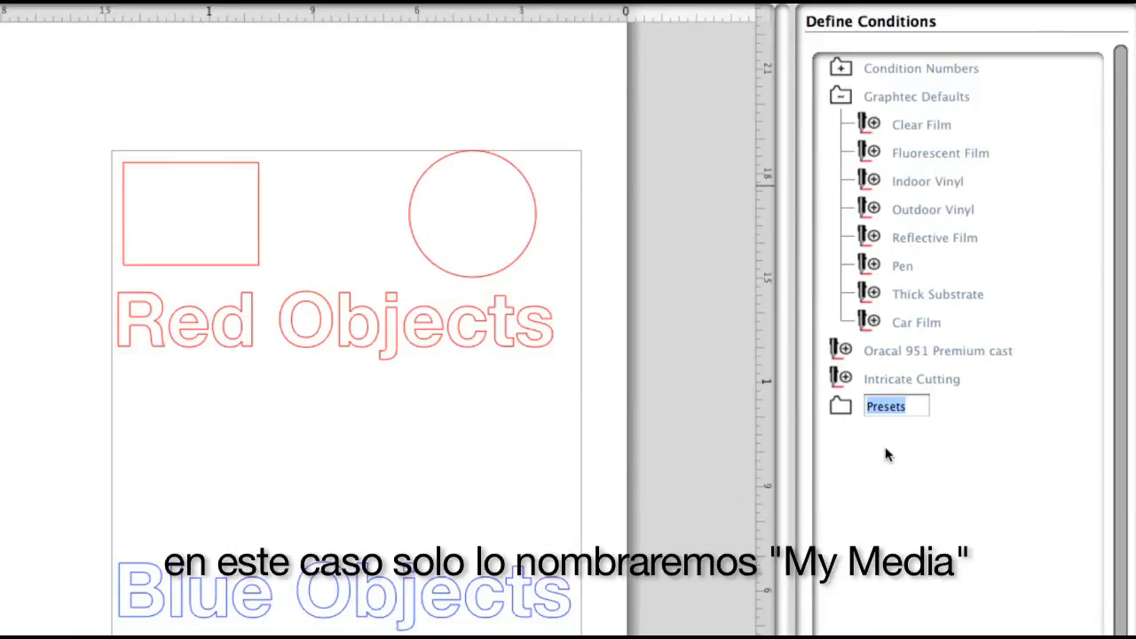
type("MY")
key("BackSpace")
type("y Media")
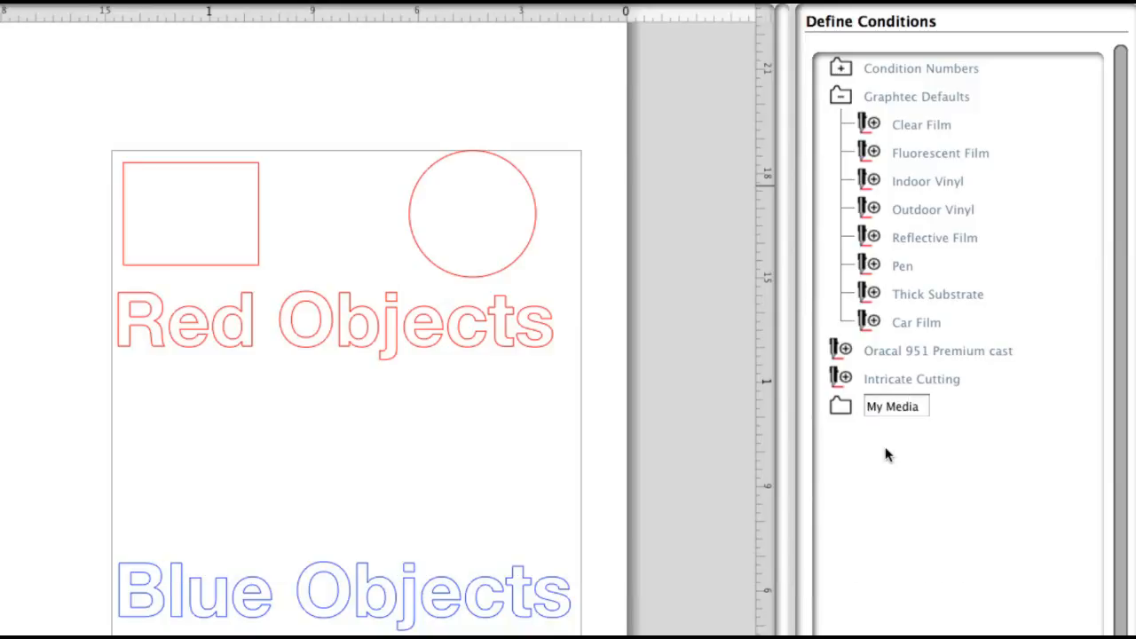
key("Return")
left_click_drag(914, 380, 885, 408)
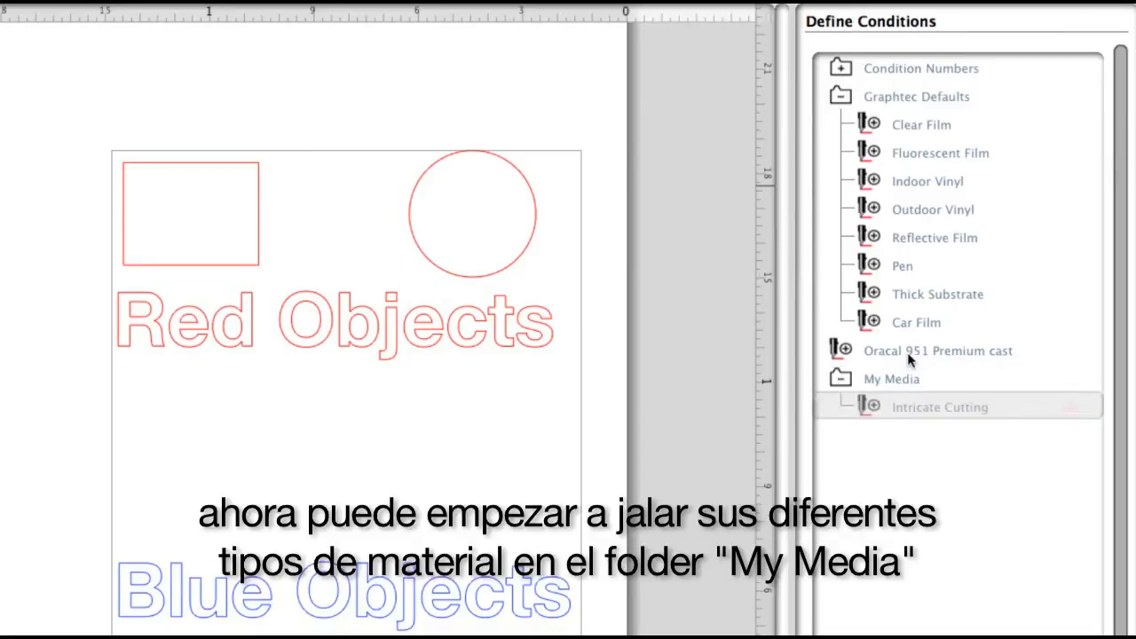
left_click_drag(909, 355, 908, 379)
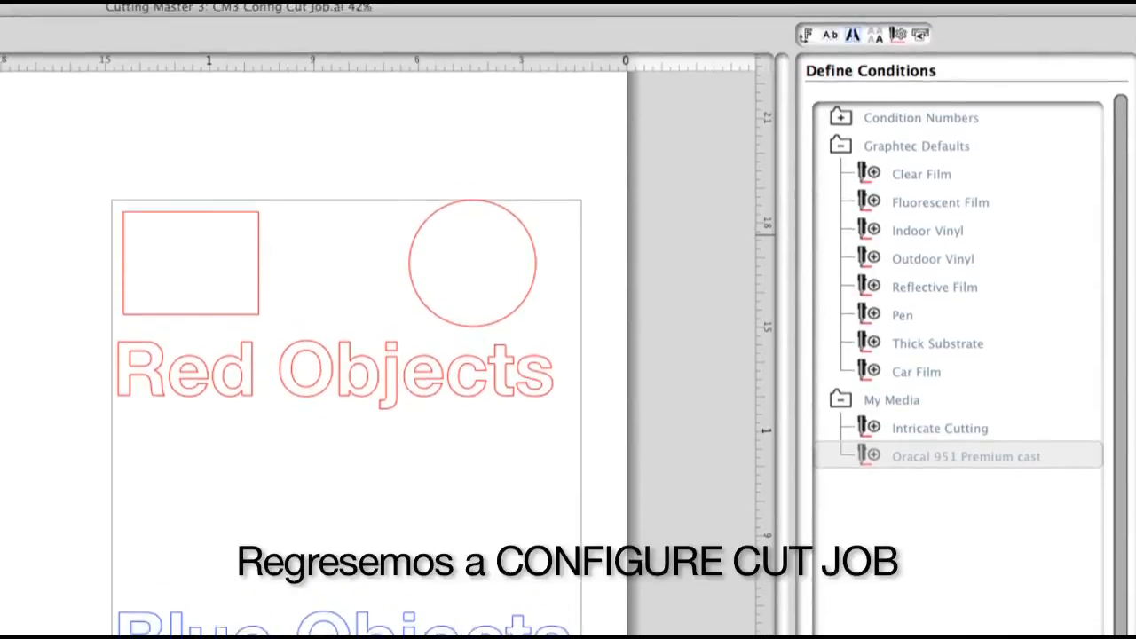
In the cut job's conditions by layer, assign Intricate Cutting to the Blue Layer and Oracal 951 Premium cast to the Red Layer.
left_click(898, 38)
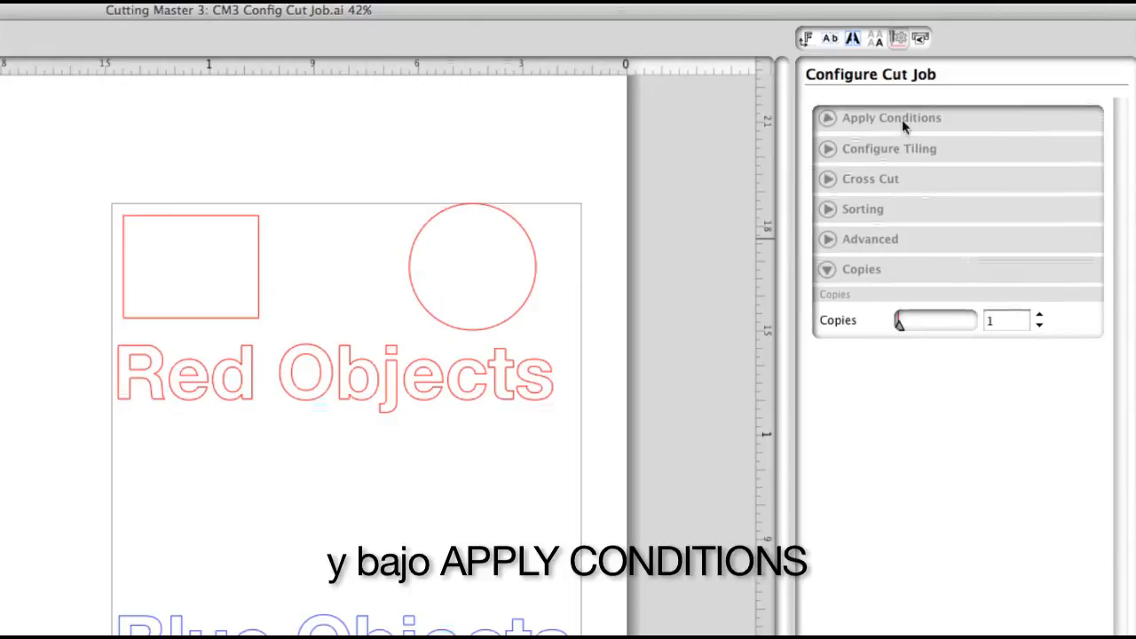
left_click(902, 119)
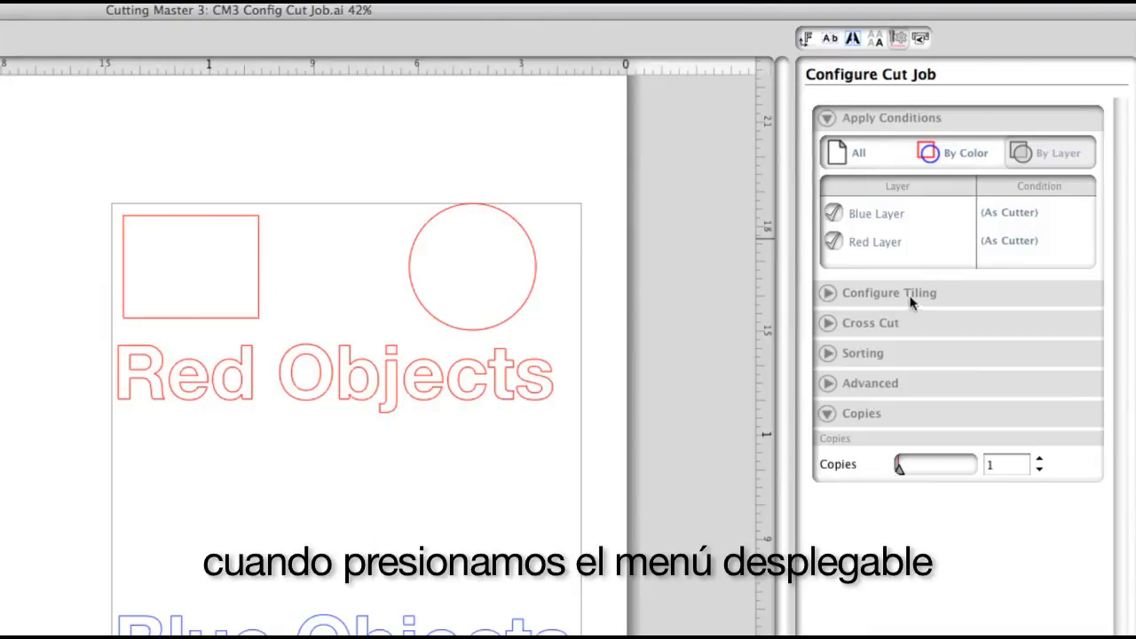
left_click(1008, 215)
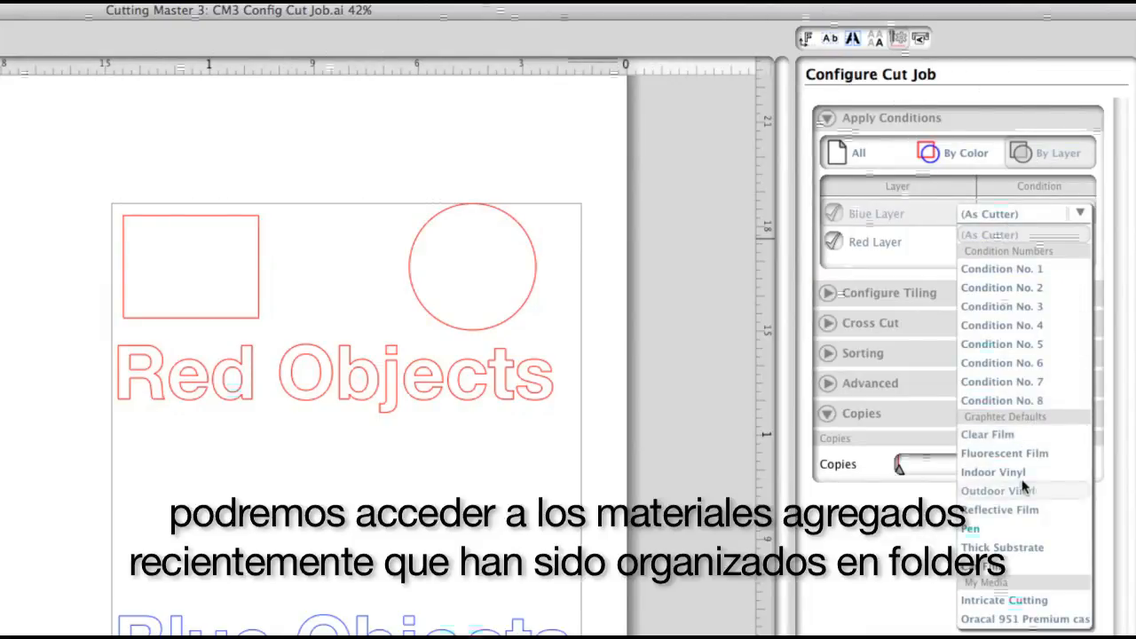
left_click(1016, 601)
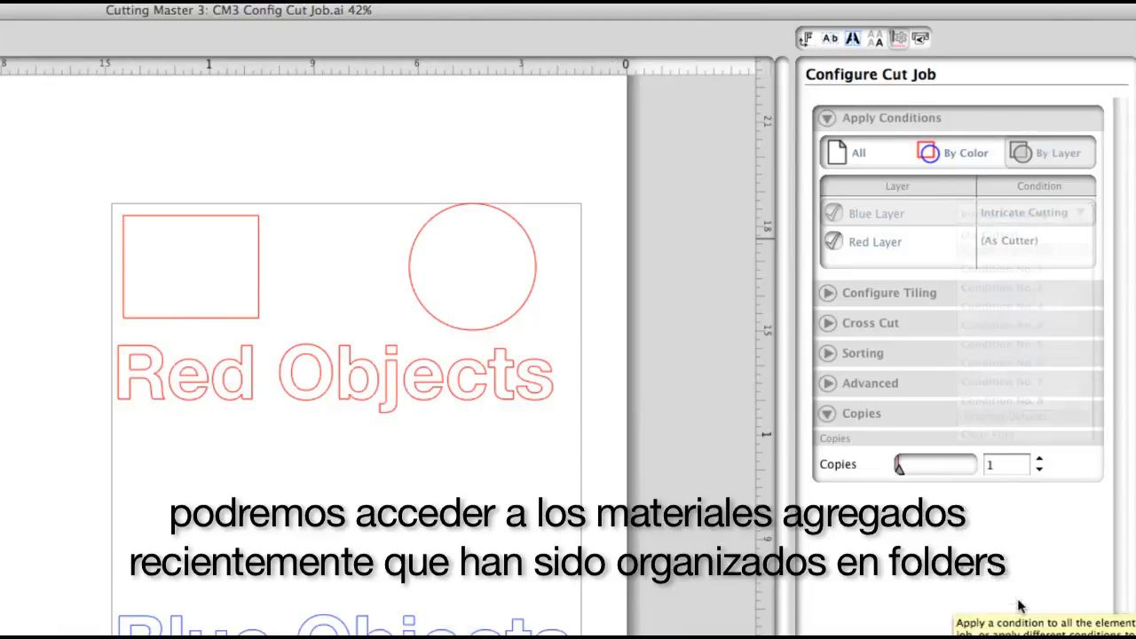
left_click(1021, 251)
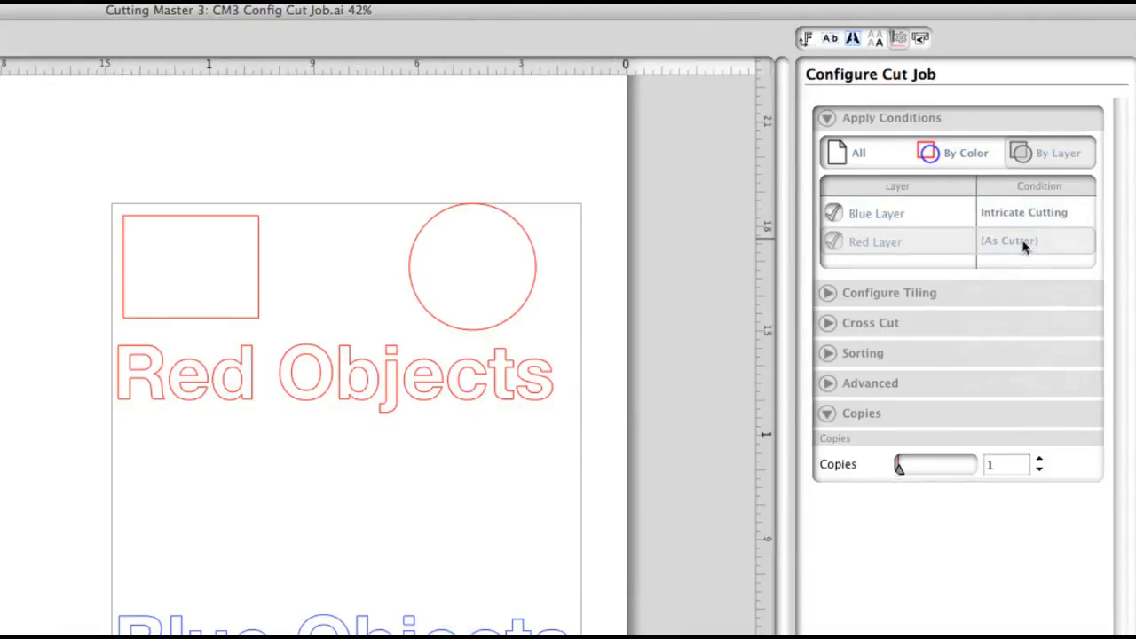
left_click(1025, 248)
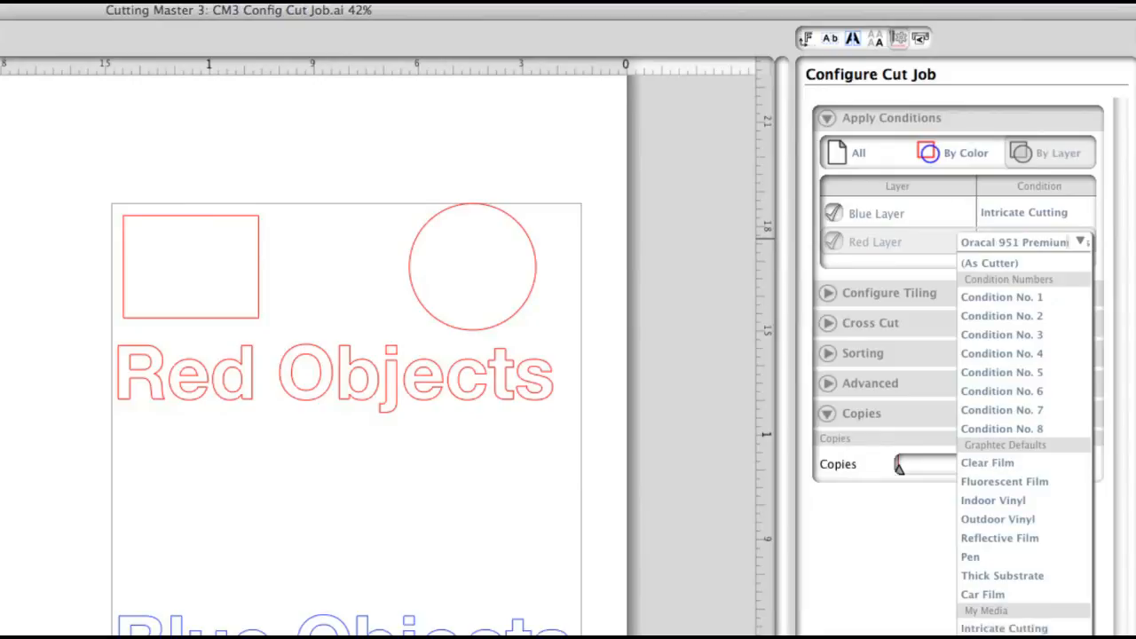
left_click(1020, 637)
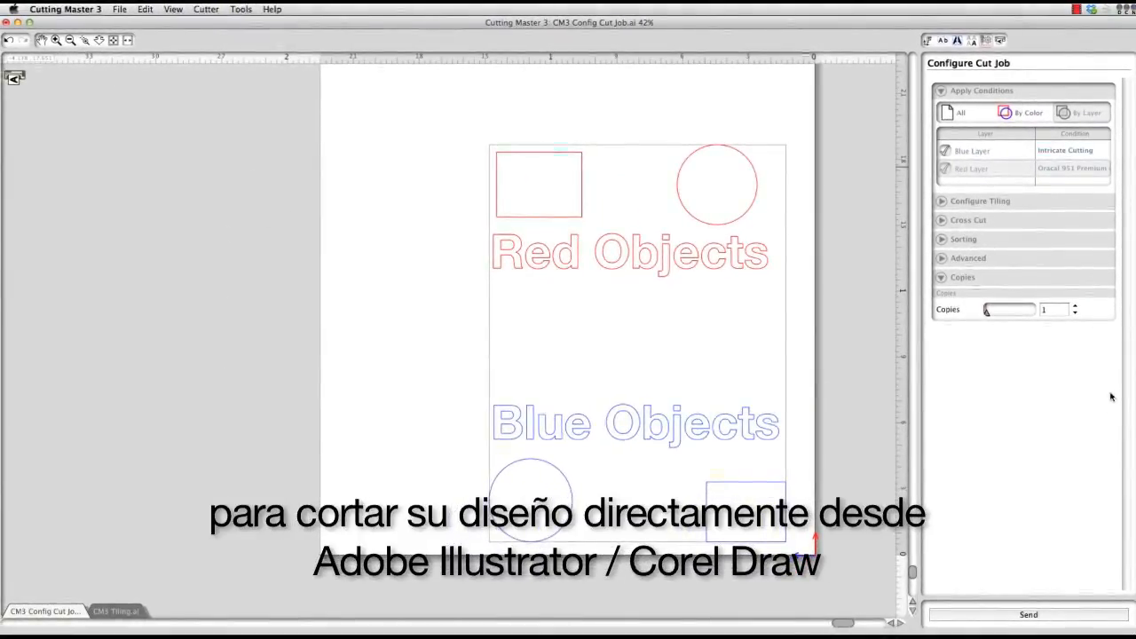
left_click(1077, 10)
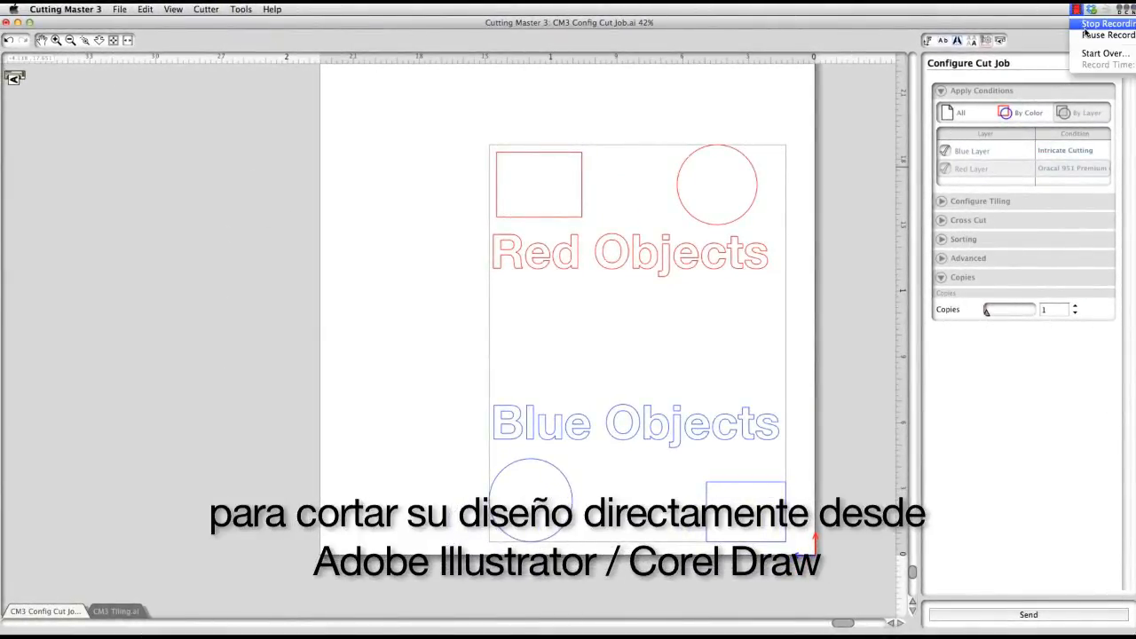
left_click(1086, 27)
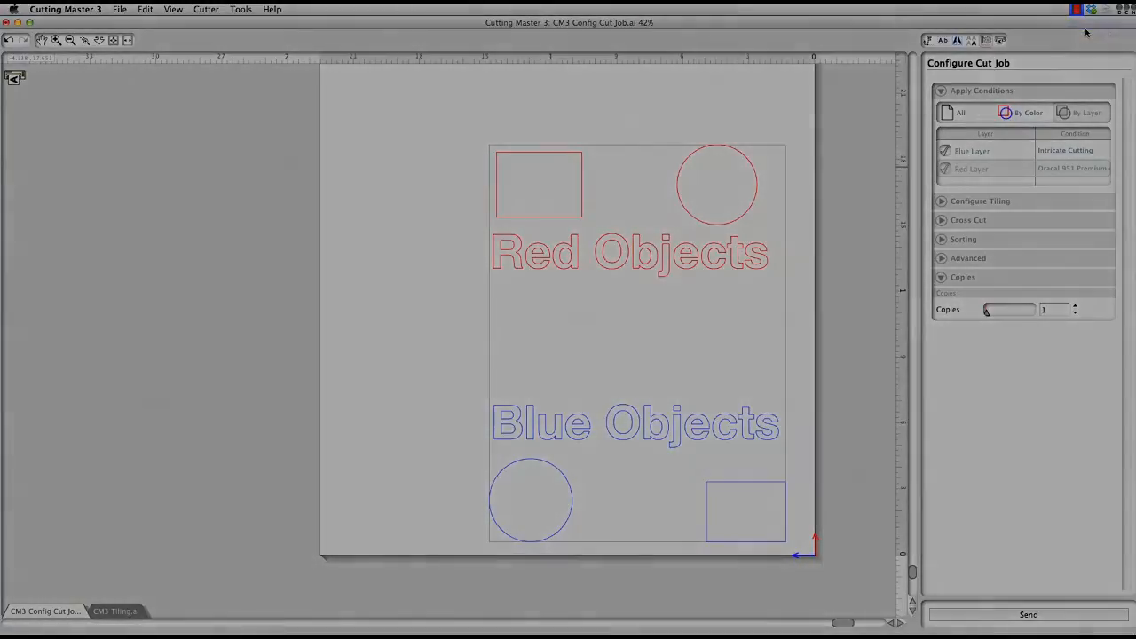